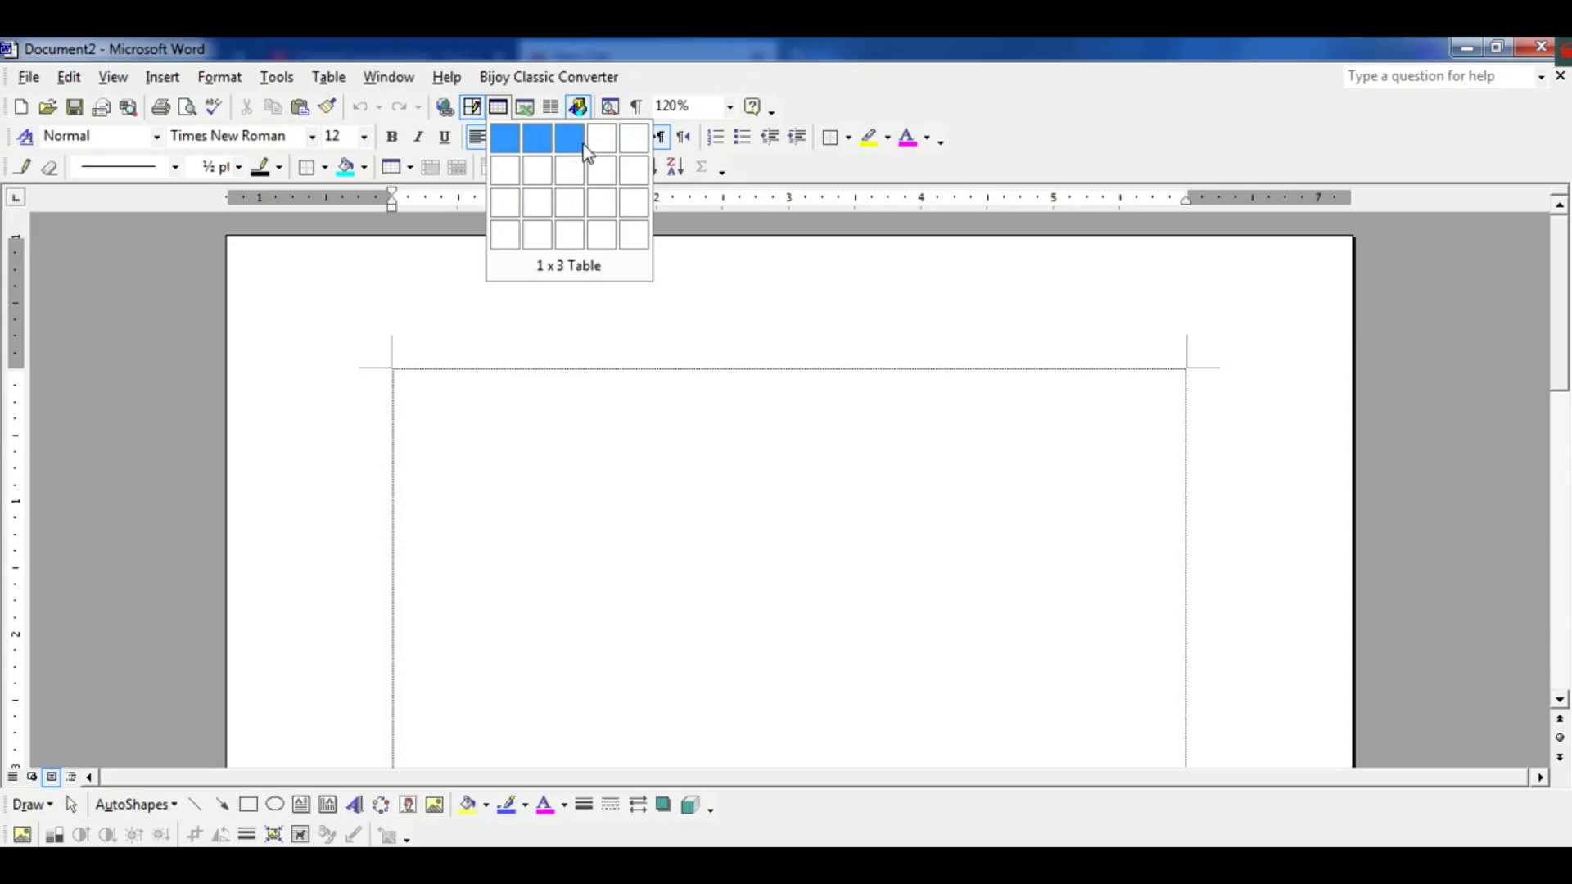
Insert a two-row, five-column table and extend it to four rows.
{"action": "left_click", "coordinate": [633, 151]}
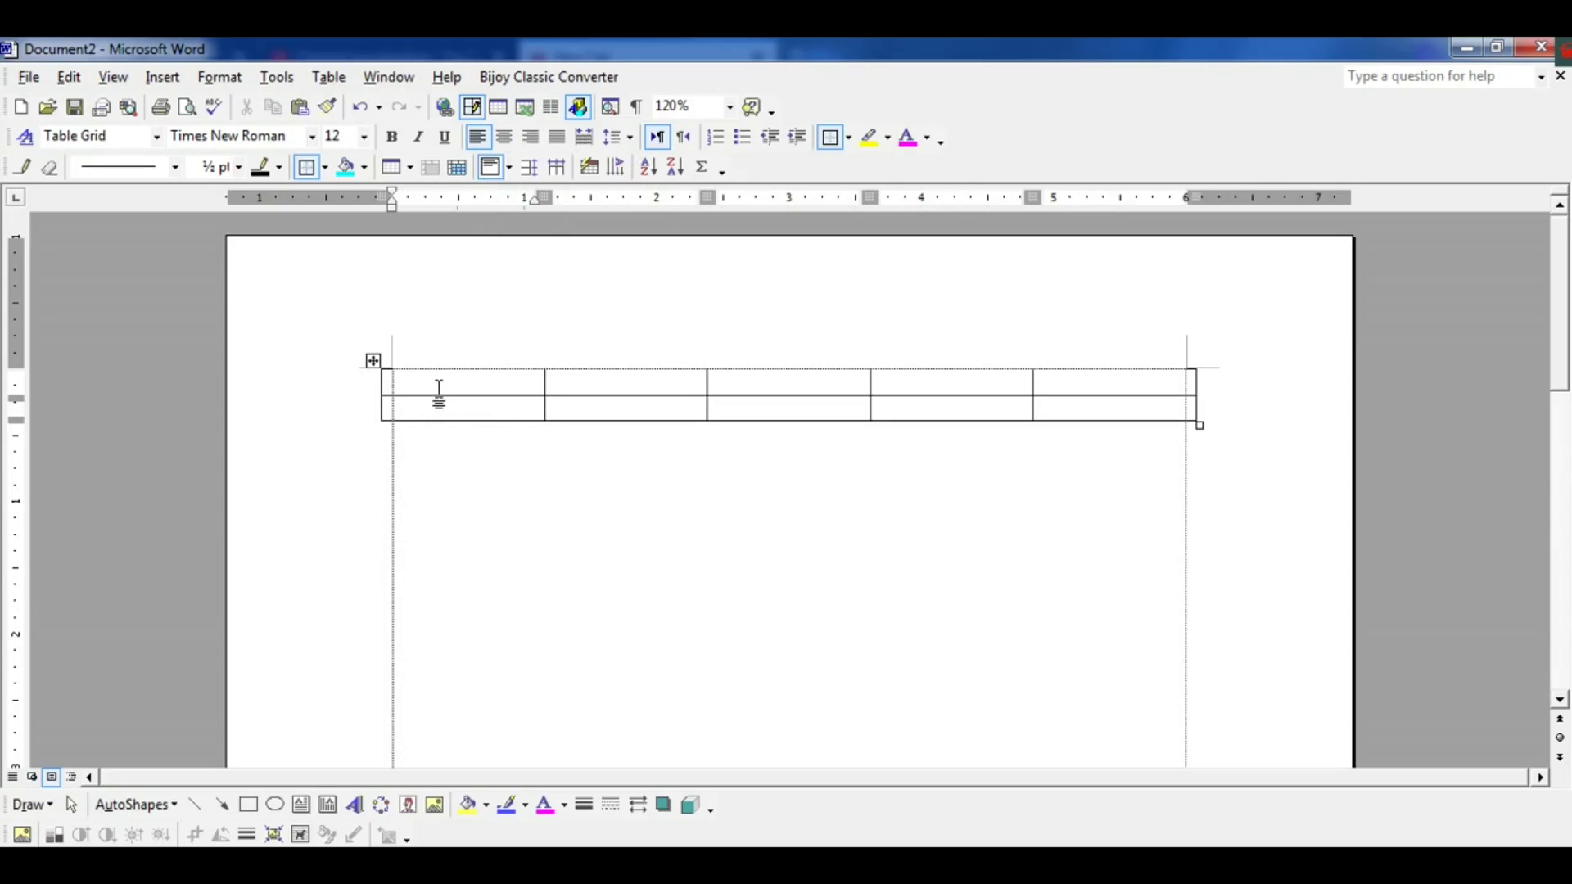
{"action": "key", "text": "Tab"}
{"action": "key", "text": "Tab"}
{"action": "key", "text": "Tab"}
{"action": "key", "text": "Tab"}
{"action": "key", "text": "Tab"}
{"action": "key", "text": "Tab"}
{"action": "key", "text": "Tab"}
{"action": "key", "text": "Tab"}
{"action": "key", "text": "Tab"}
{"action": "key", "text": "Tab"}
{"action": "key", "text": "Tab"}
{"action": "key", "text": "Tab"}
{"action": "key", "text": "Tab"}
{"action": "key", "text": "Tab"}
{"action": "key", "text": "Tab"}
{"action": "key", "text": "Tab"}
{"action": "key", "text": "Tab"}
{"action": "key", "text": "Tab"}
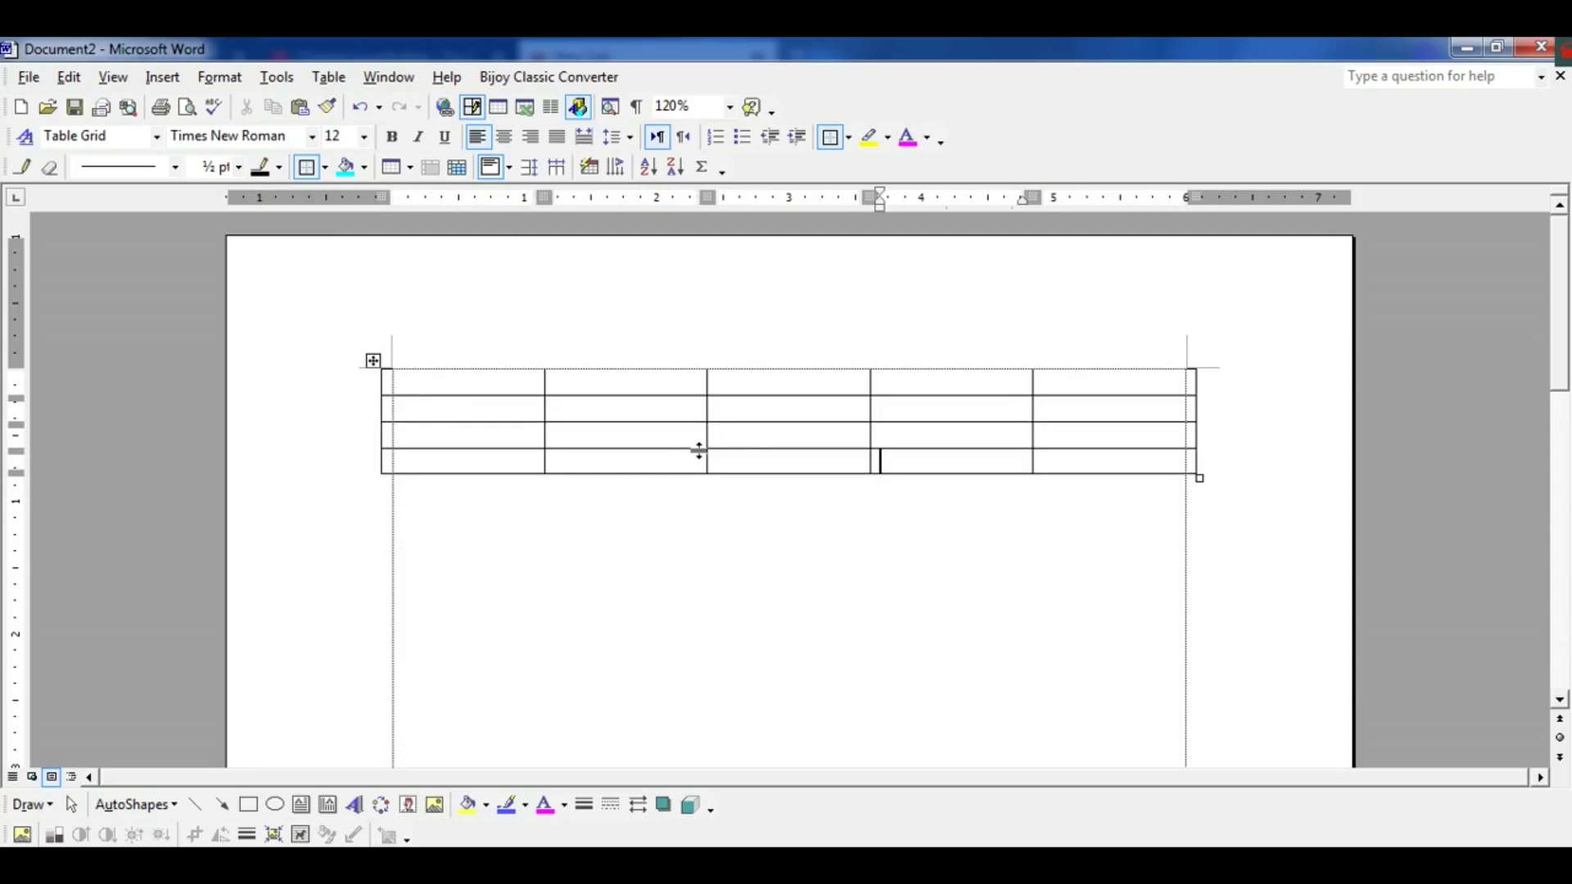
Narrow the table's first and last two columns, align its left edge with the margin, and widen the third column.
{"action": "scroll", "coordinate": [744, 455], "scroll_direction": "up", "scroll_amount": 3}
{"action": "scroll", "coordinate": [744, 455], "scroll_direction": "up", "scroll_amount": 3}
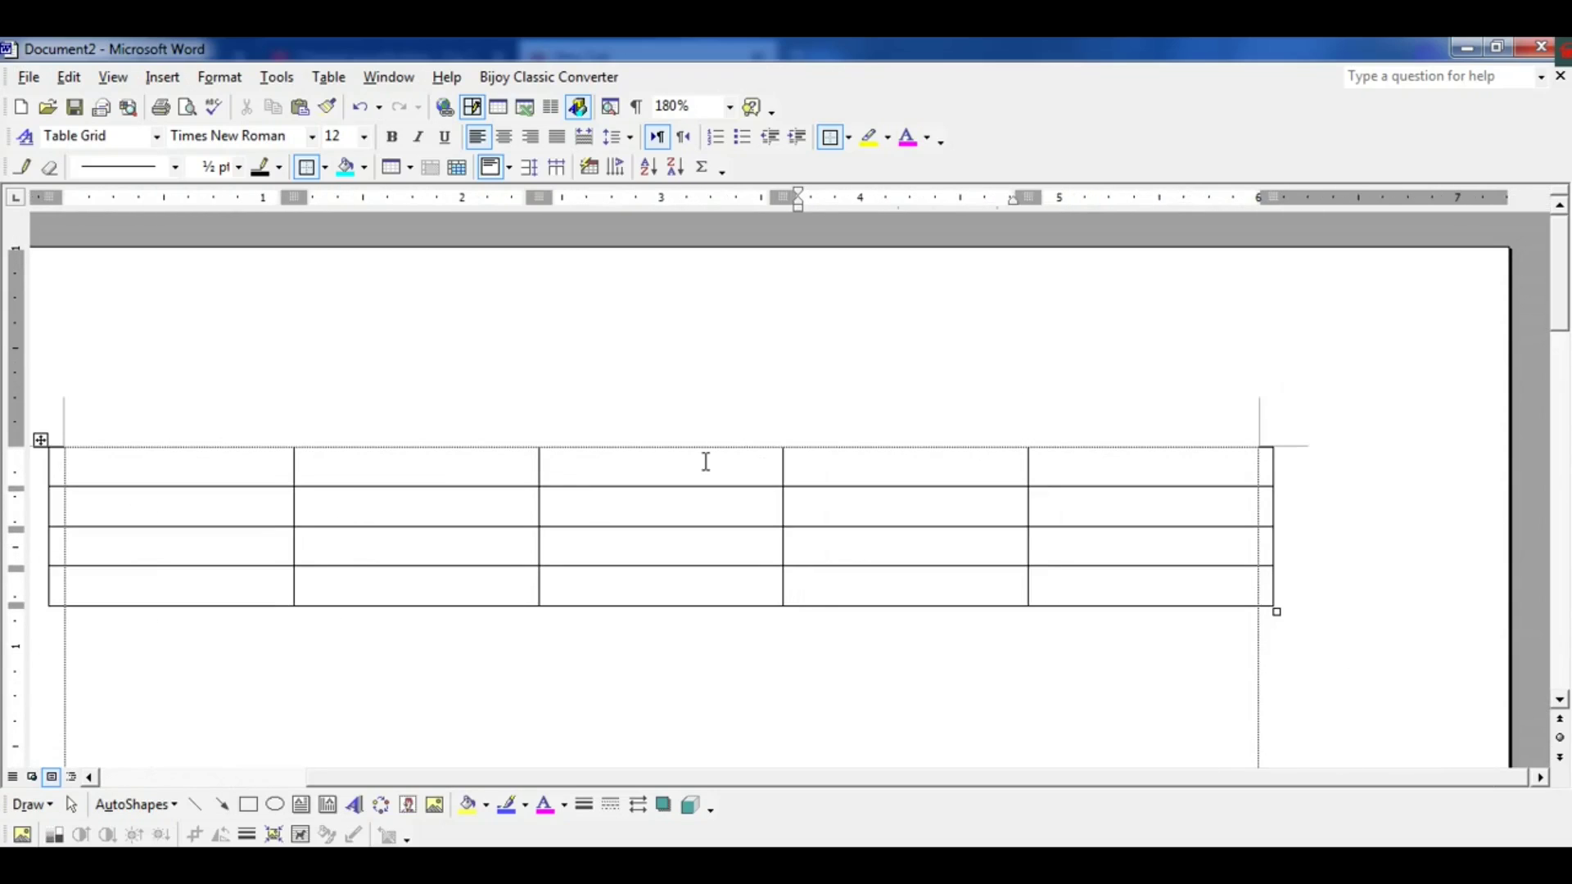
{"action": "left_click_drag", "start_coordinate": [293, 472], "coordinate": [213, 524]}
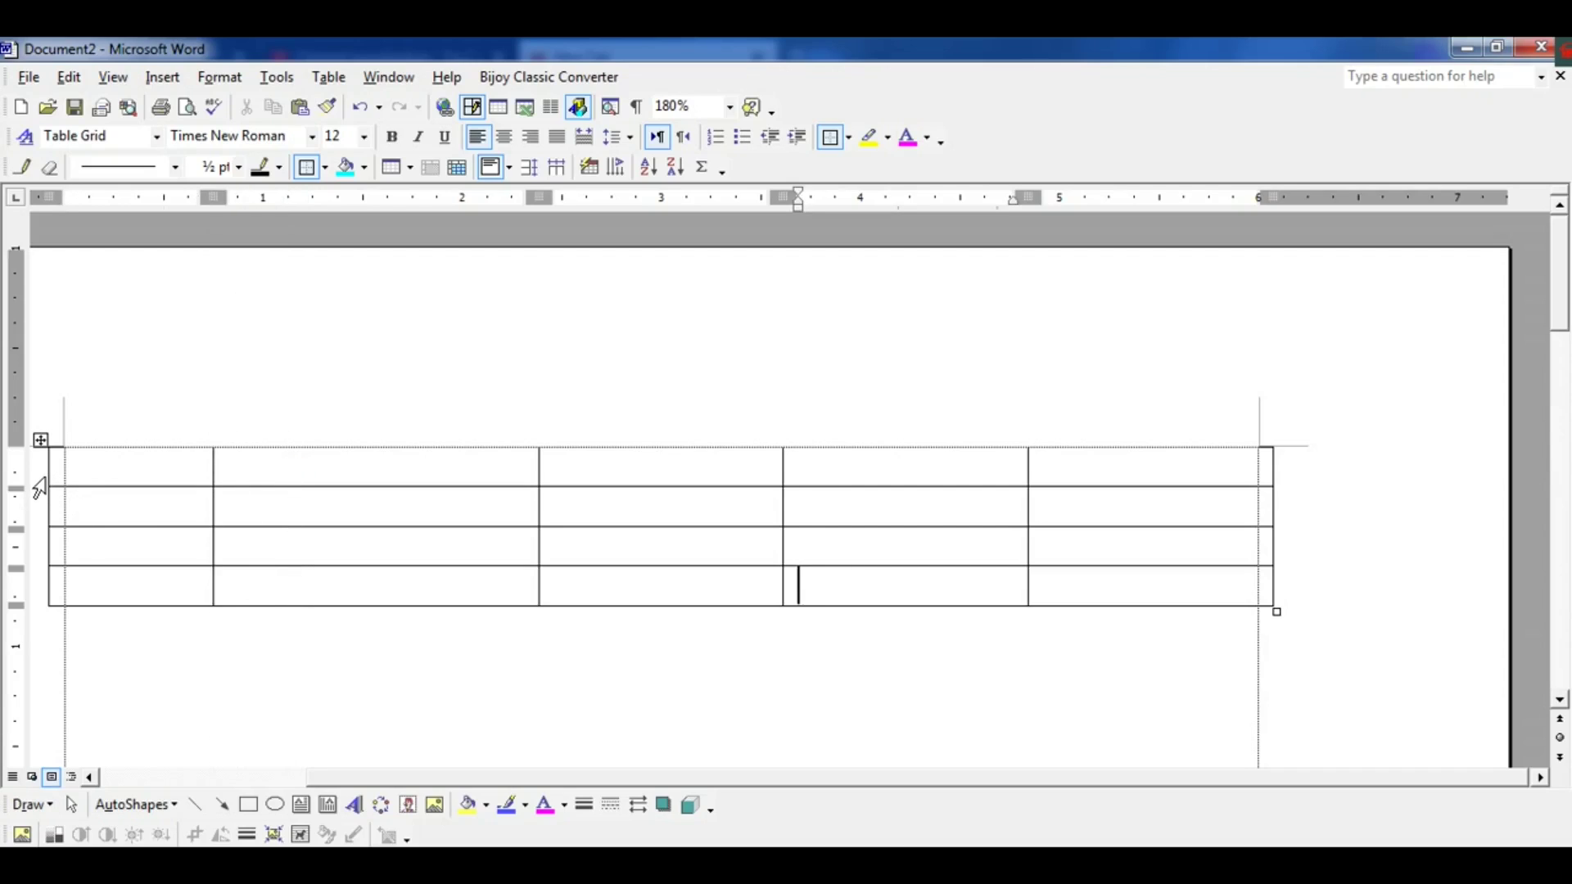
{"action": "left_click_drag", "start_coordinate": [46, 475], "coordinate": [65, 475]}
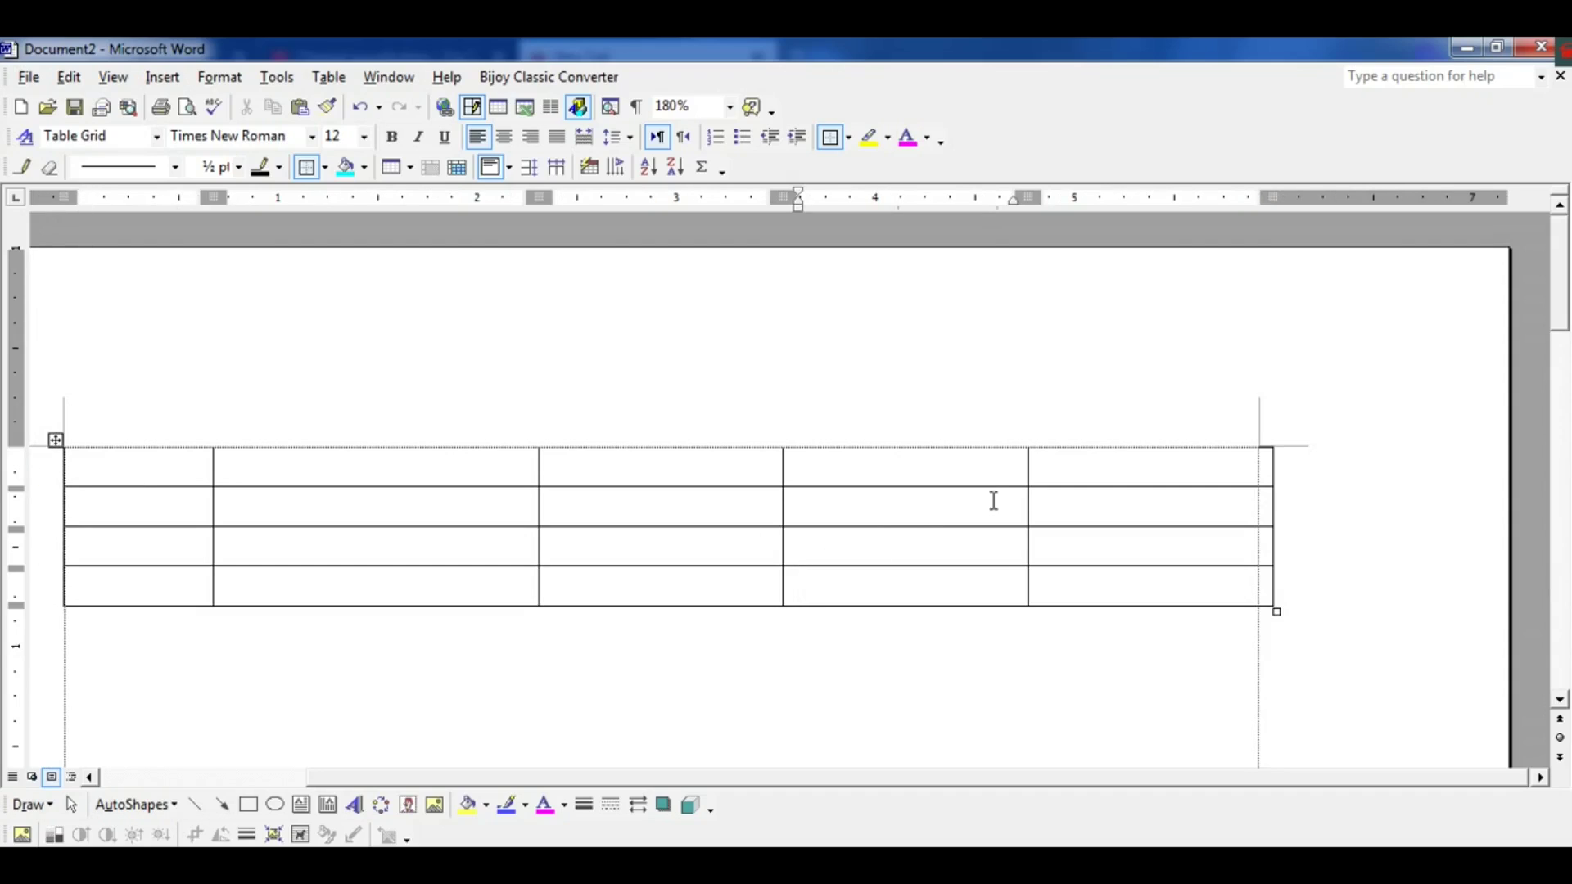
{"action": "left_click_drag", "start_coordinate": [1029, 463], "coordinate": [1159, 491]}
{"action": "left_click_drag", "start_coordinate": [779, 467], "coordinate": [960, 514]}
Shade the table's top row green and make it taller with two extra blank lines in its third cell.
{"action": "left_click_drag", "start_coordinate": [1228, 467], "coordinate": [124, 448]}
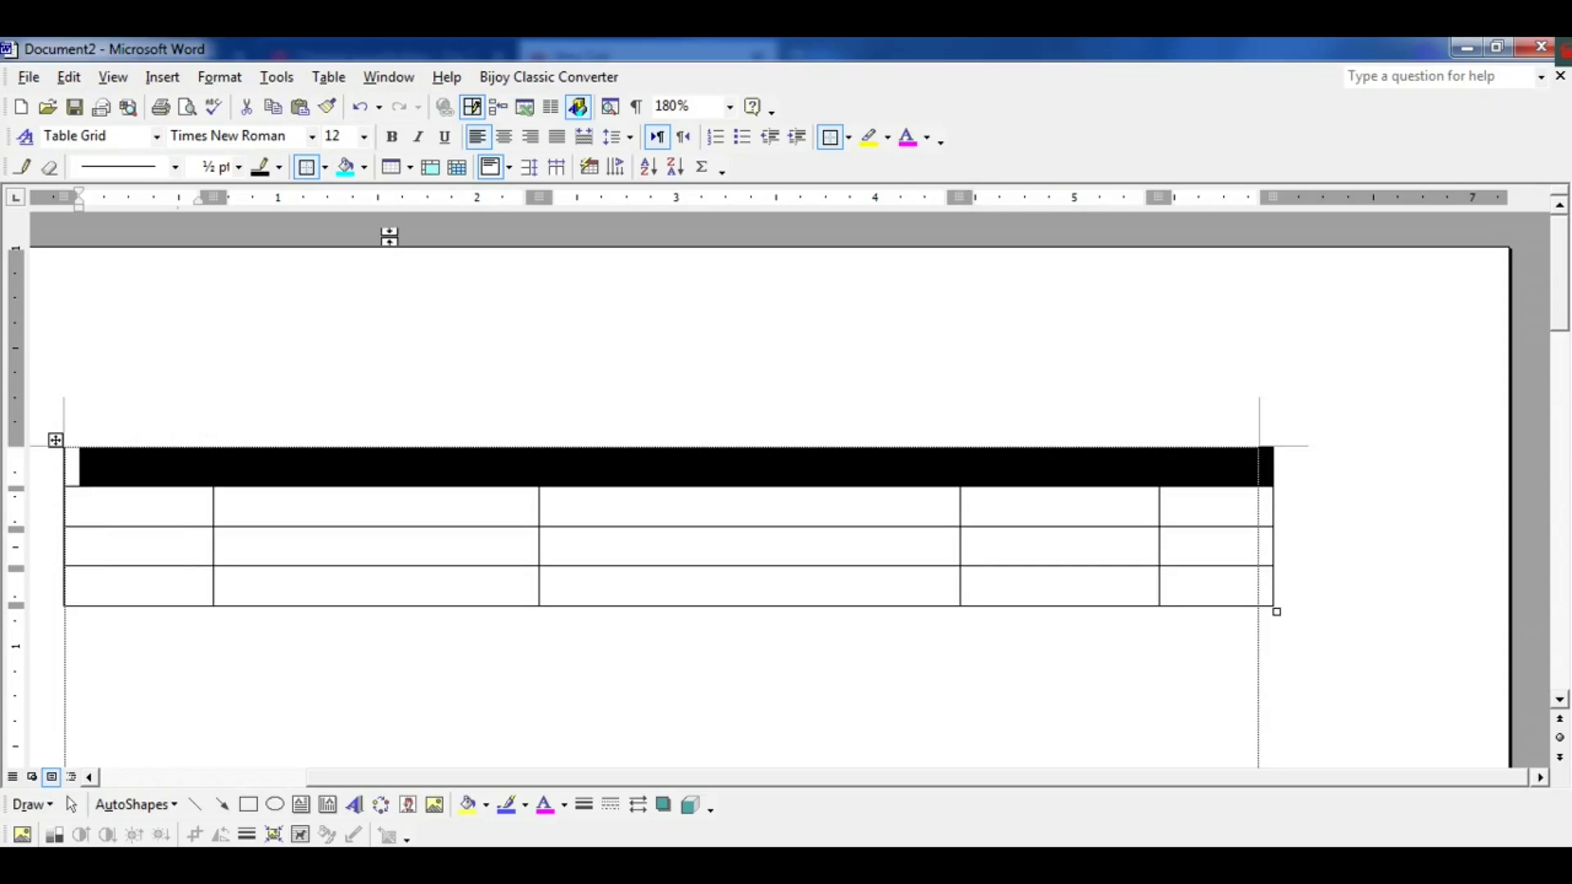
{"action": "left_click", "coordinate": [363, 168]}
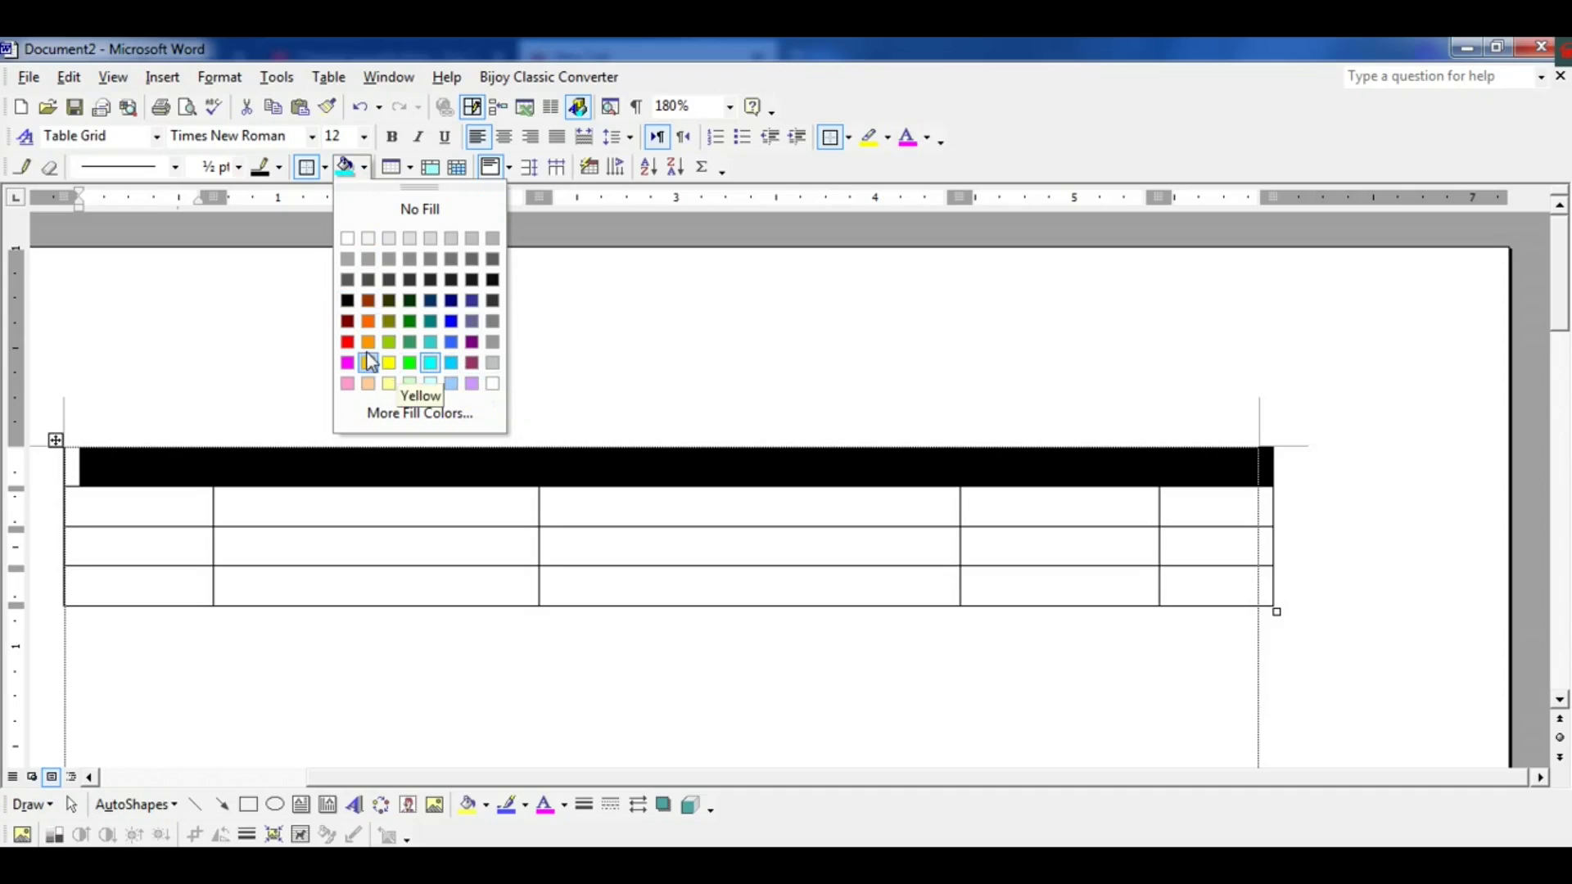
{"action": "left_click", "coordinate": [410, 320]}
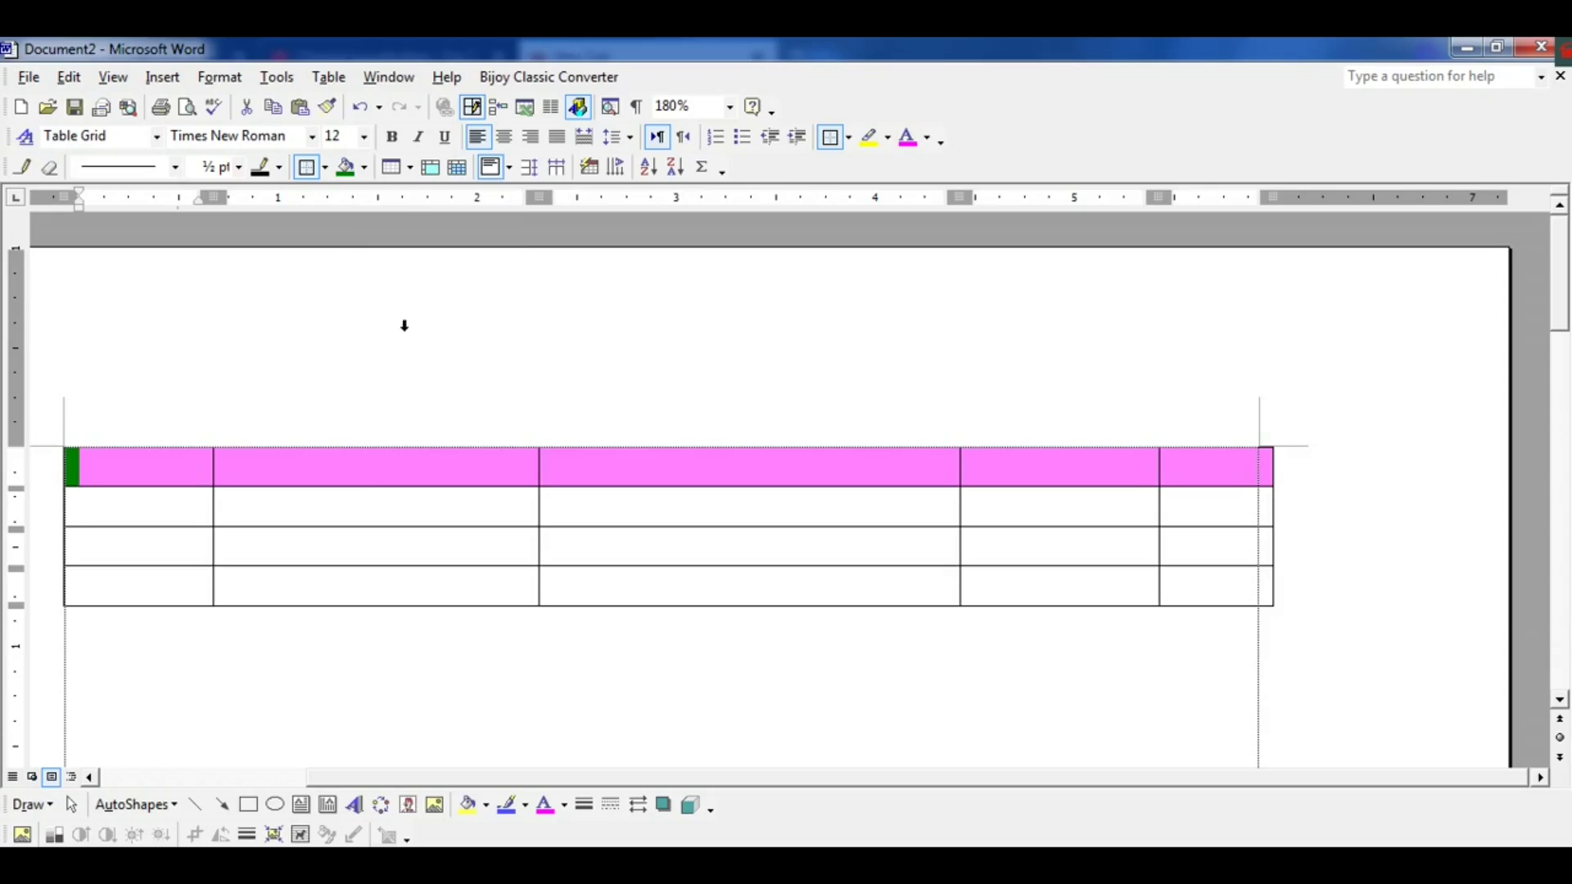
{"action": "left_click", "coordinate": [364, 511]}
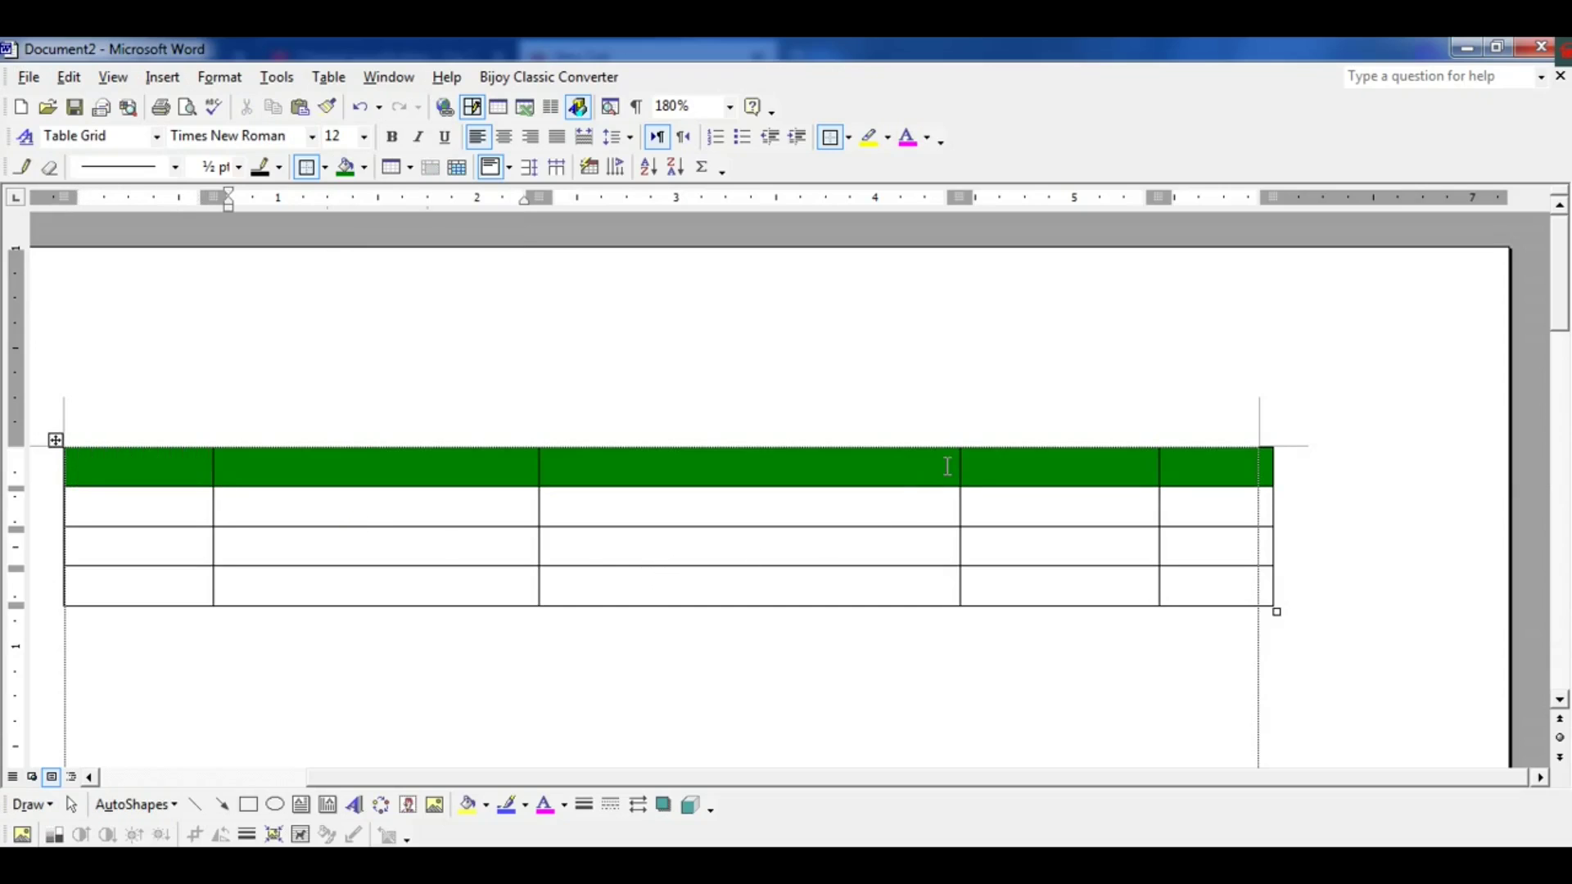
{"action": "key", "text": "Return"}
{"action": "key", "text": "Return"}
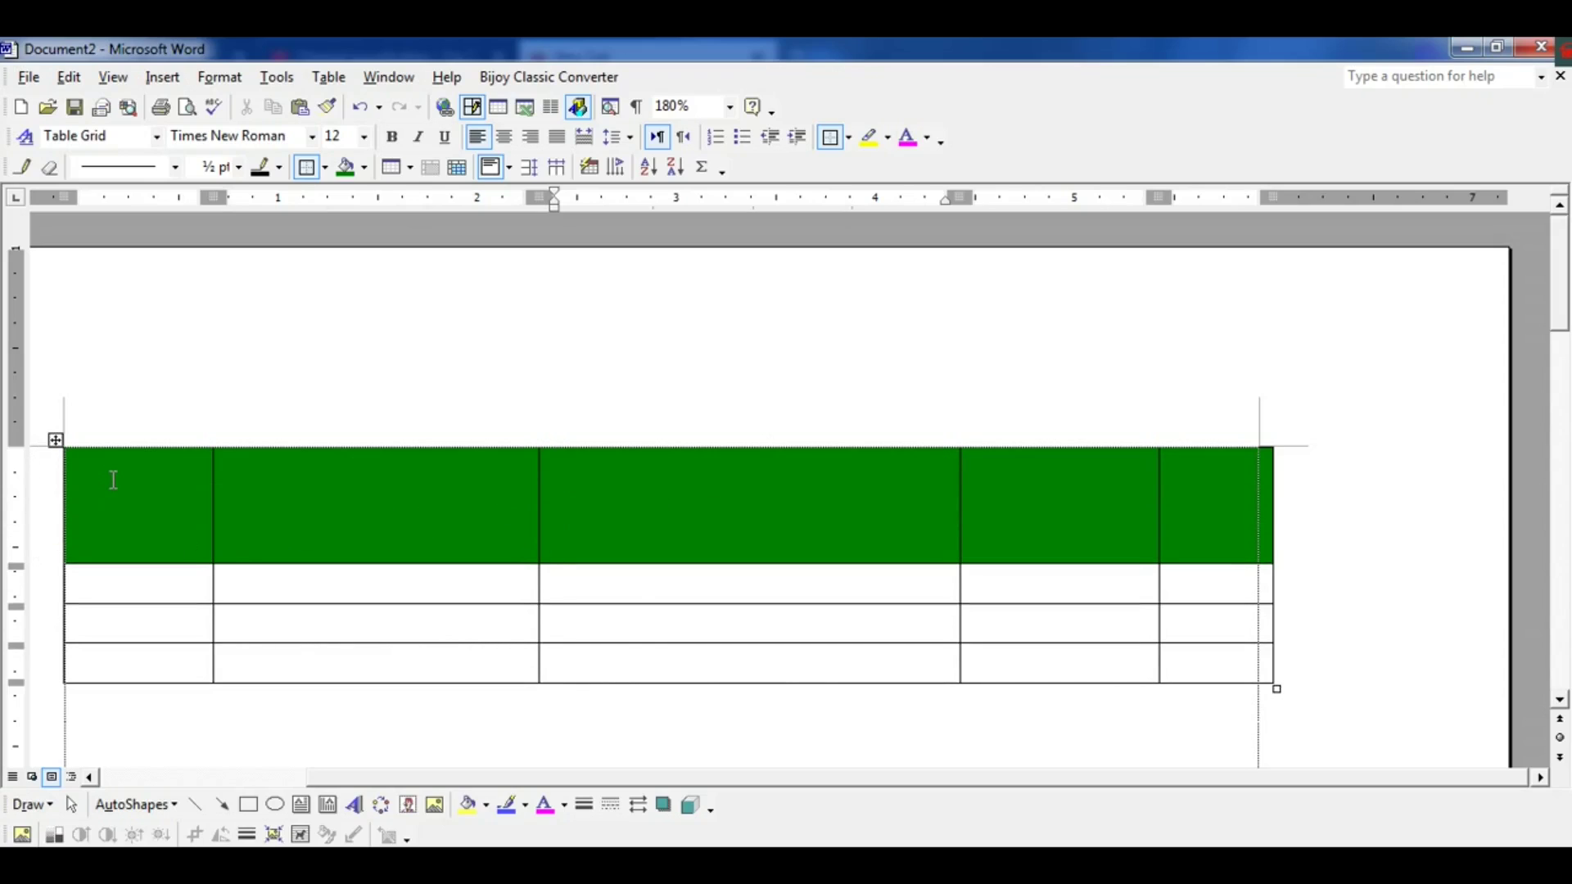
Remove all borders from the whole table.
{"action": "left_click", "coordinate": [56, 440]}
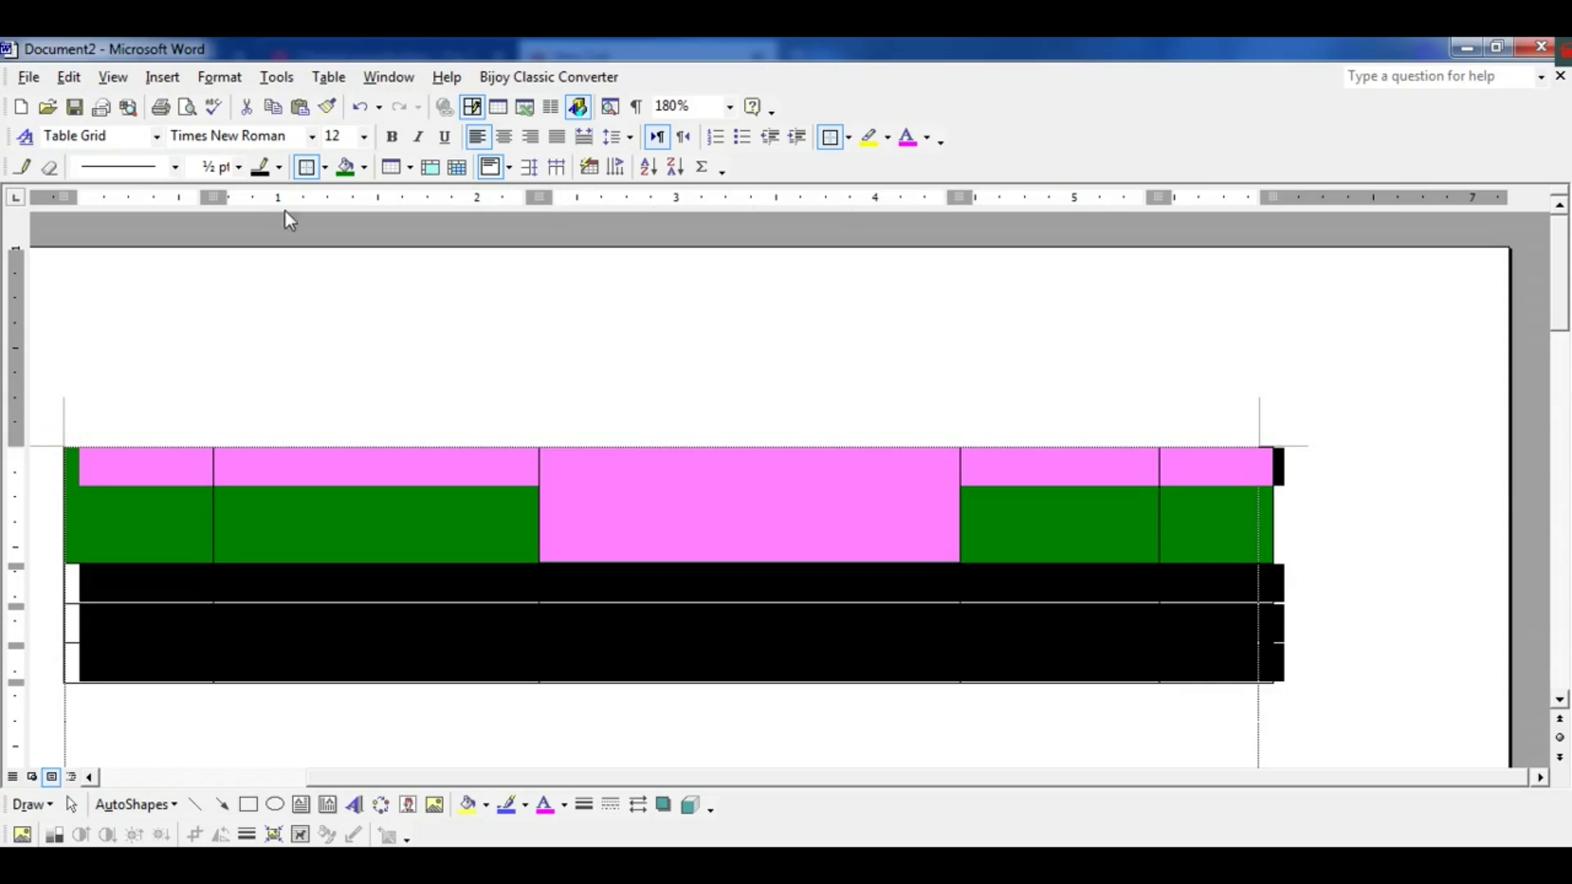
{"action": "left_click", "coordinate": [324, 167]}
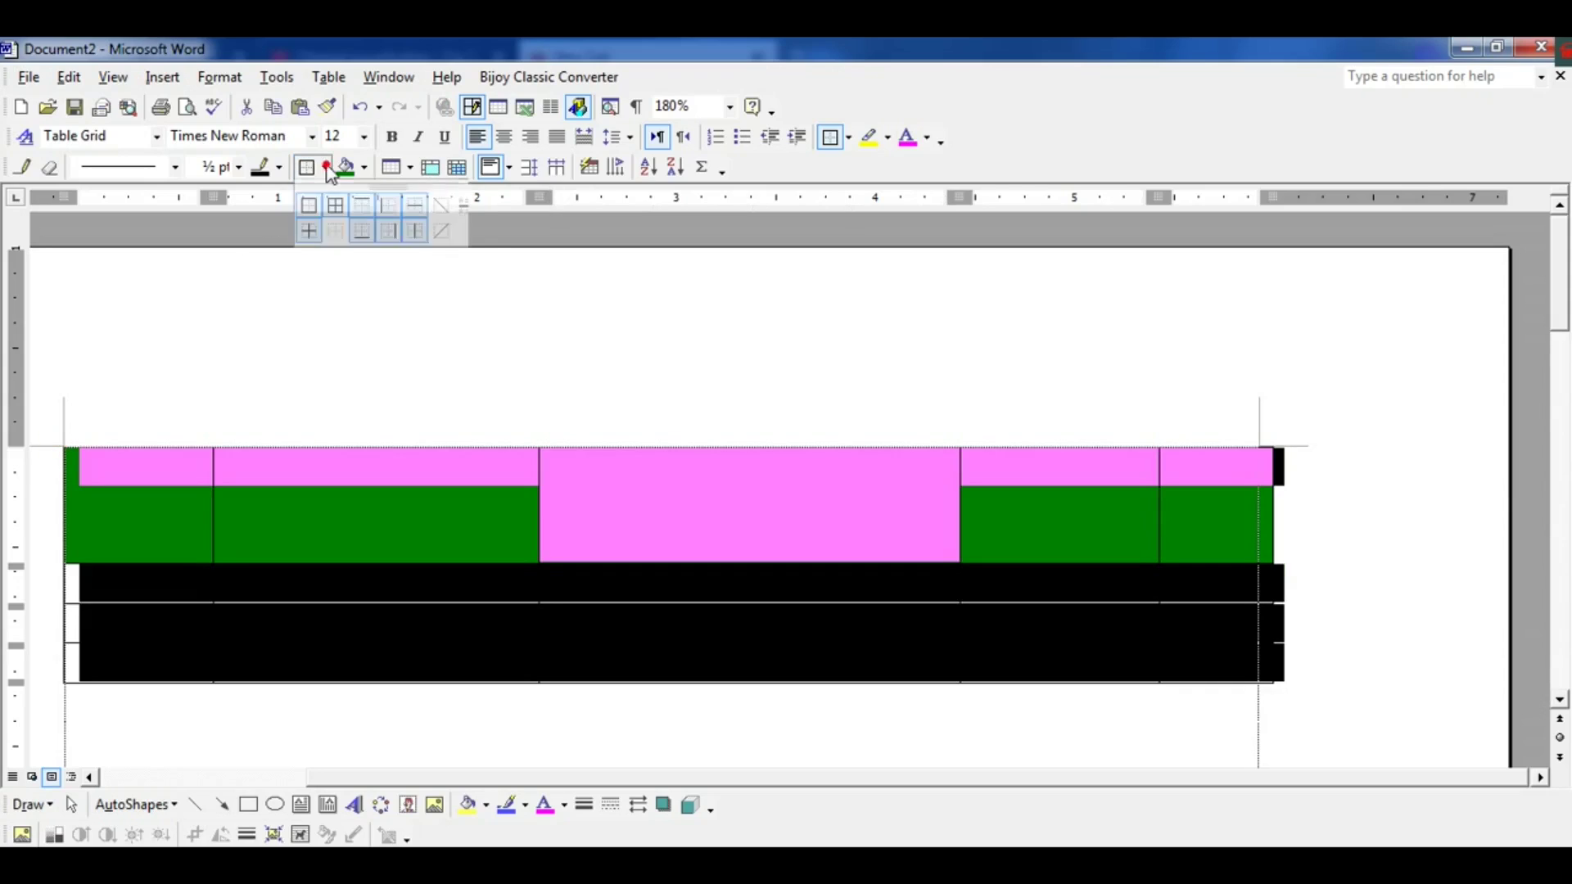
{"action": "left_click", "coordinate": [332, 230]}
{"action": "left_click", "coordinate": [368, 665]}
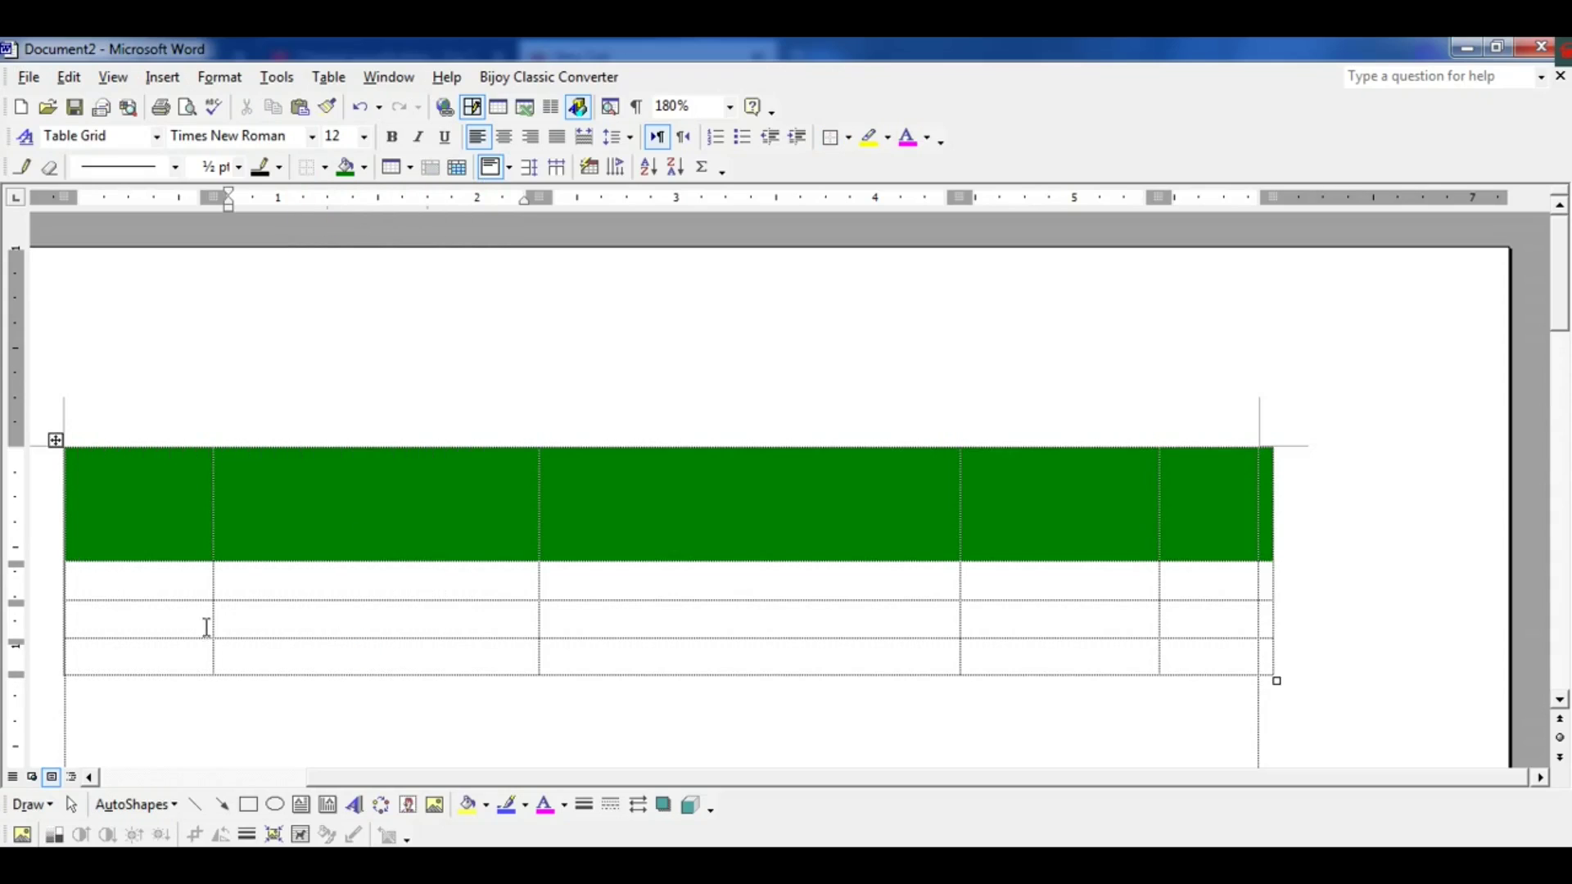
Shade the first-column cells of the second and third rows plum.
{"action": "left_click_drag", "start_coordinate": [185, 581], "coordinate": [185, 604]}
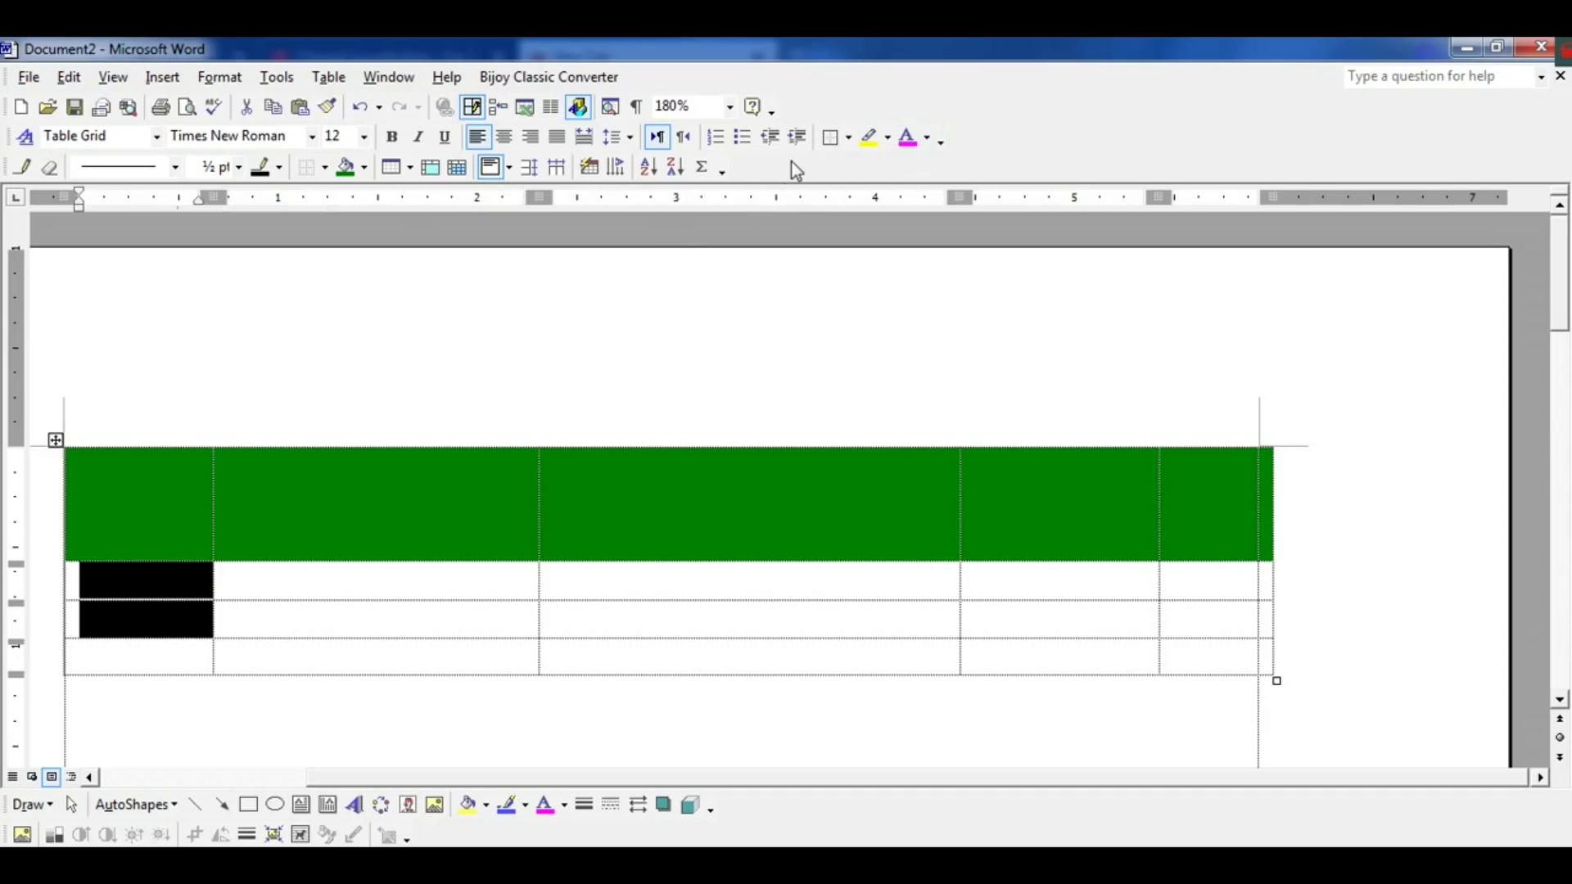
{"action": "left_click", "coordinate": [363, 168]}
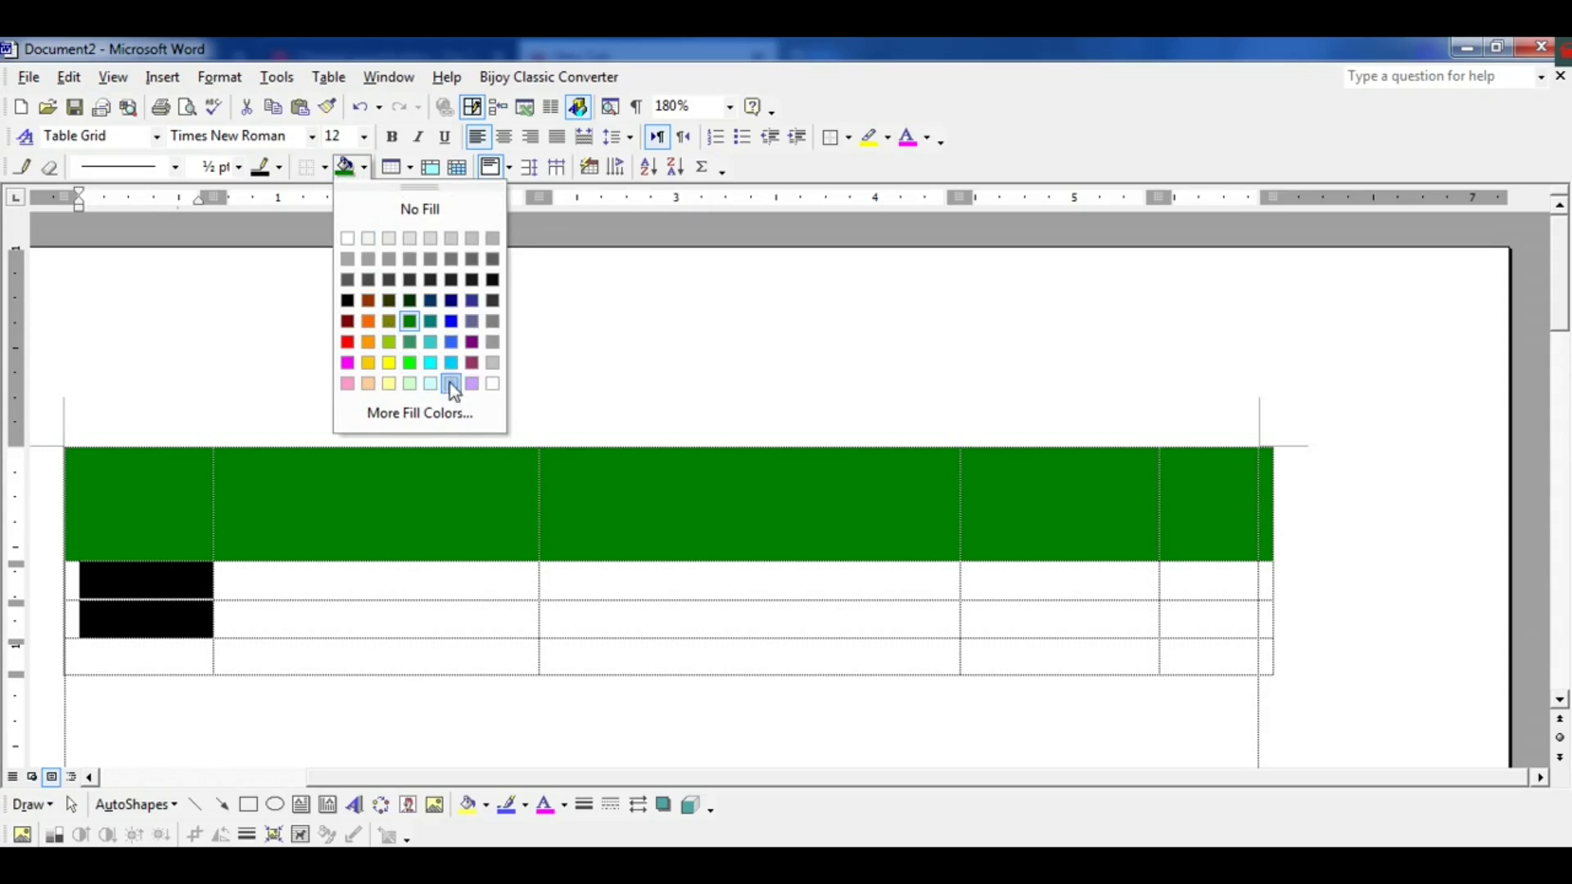
{"action": "left_click", "coordinate": [472, 362]}
{"action": "left_click", "coordinate": [346, 584]}
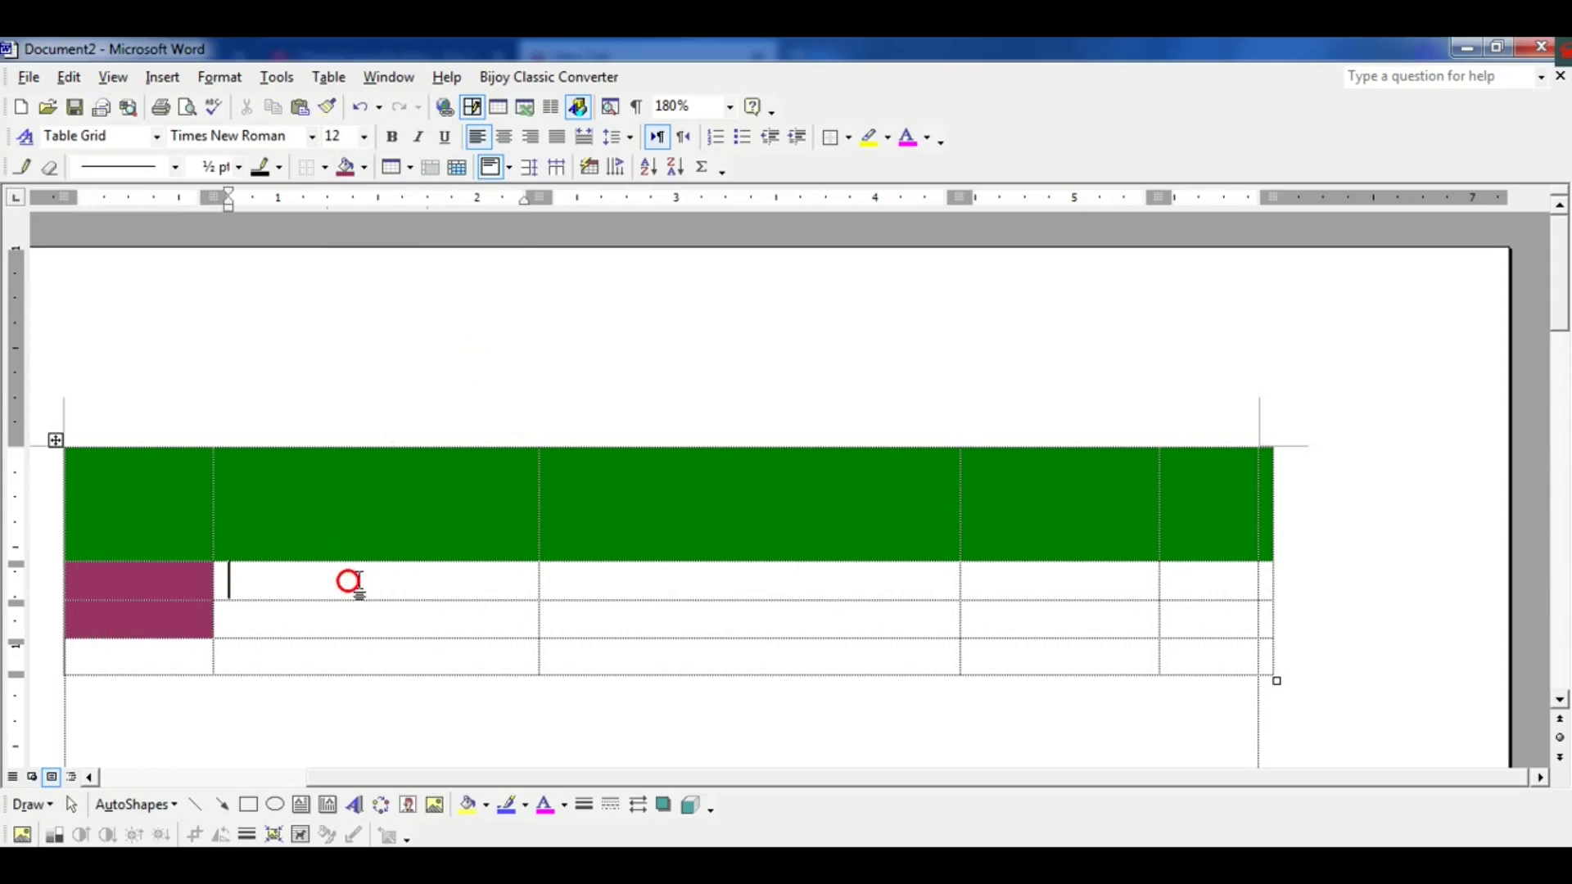
Shade the cells of the last two columns below the green row turquoise.
{"action": "left_click_drag", "start_coordinate": [1127, 569], "coordinate": [1197, 665]}
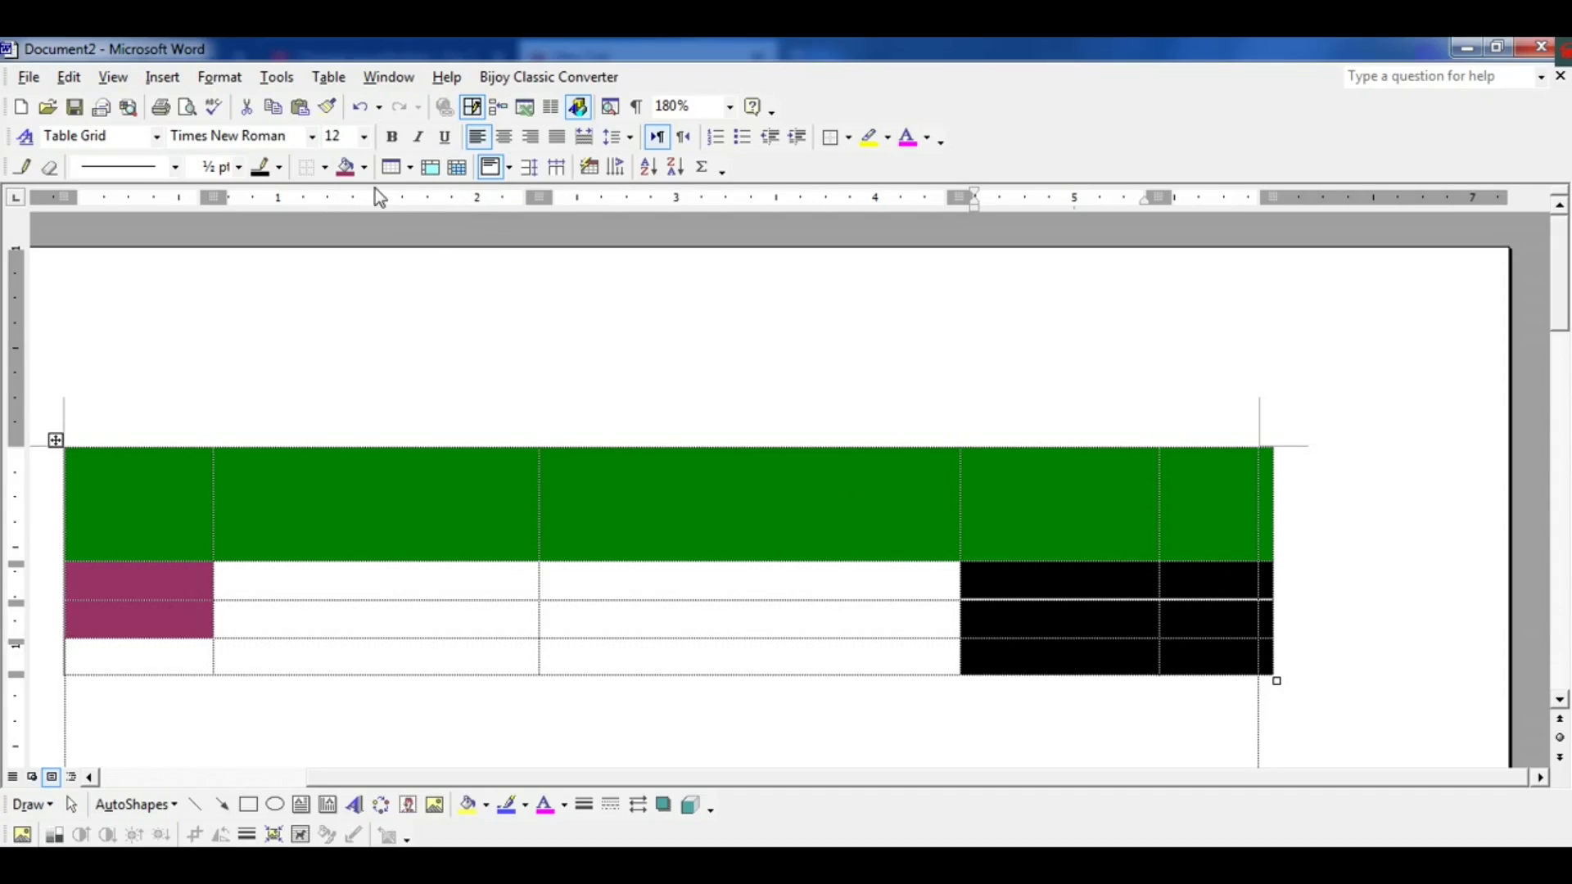
{"action": "left_click", "coordinate": [363, 167]}
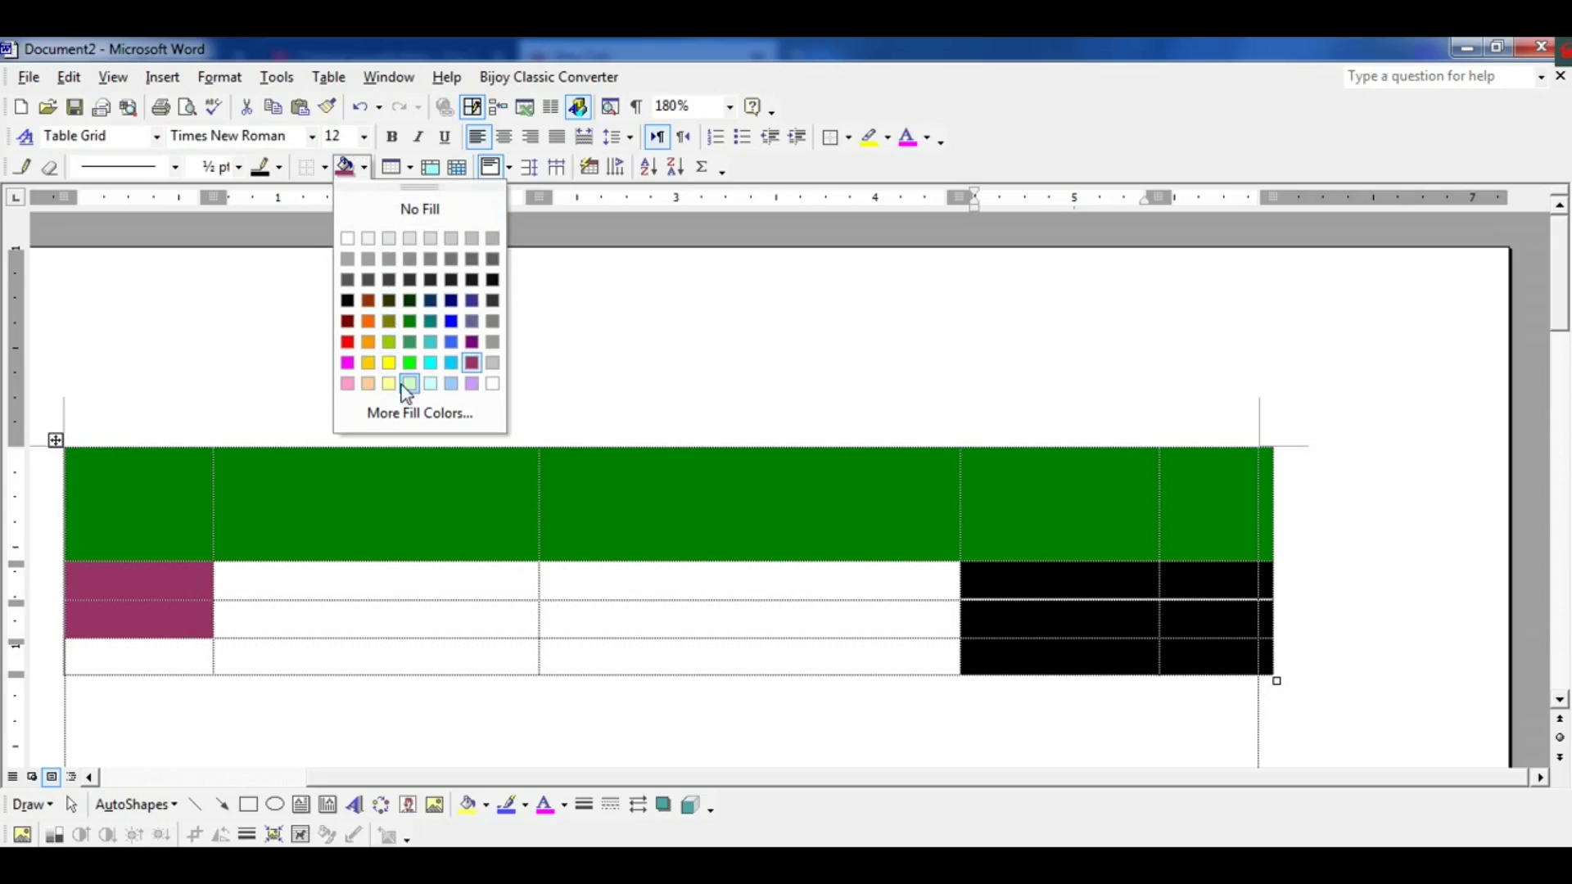
{"action": "left_click", "coordinate": [430, 363]}
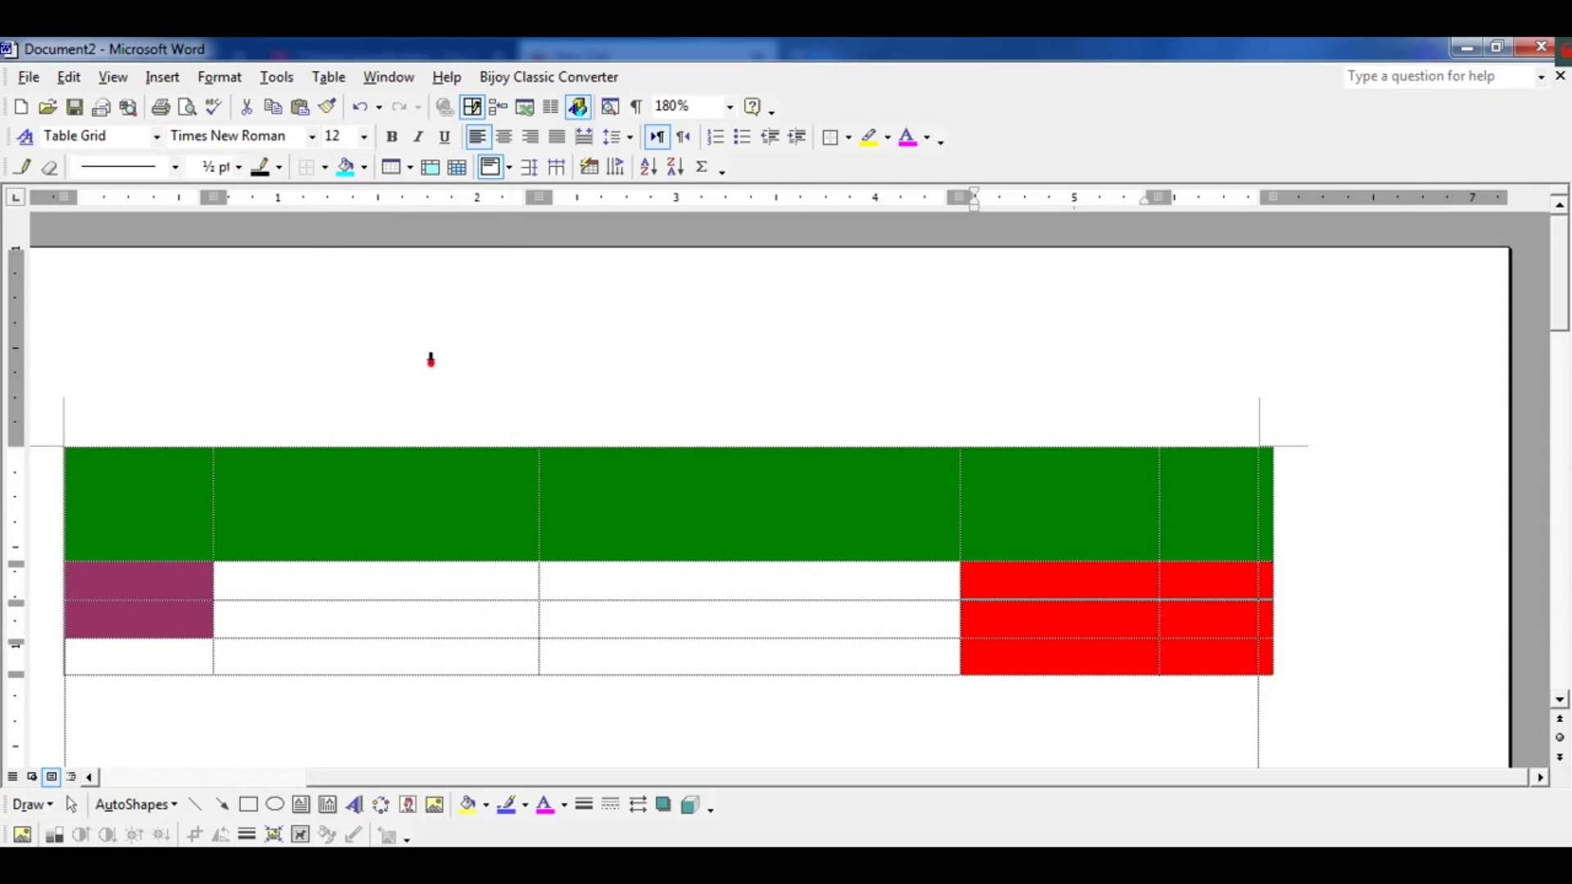
{"action": "left_click", "coordinate": [739, 576]}
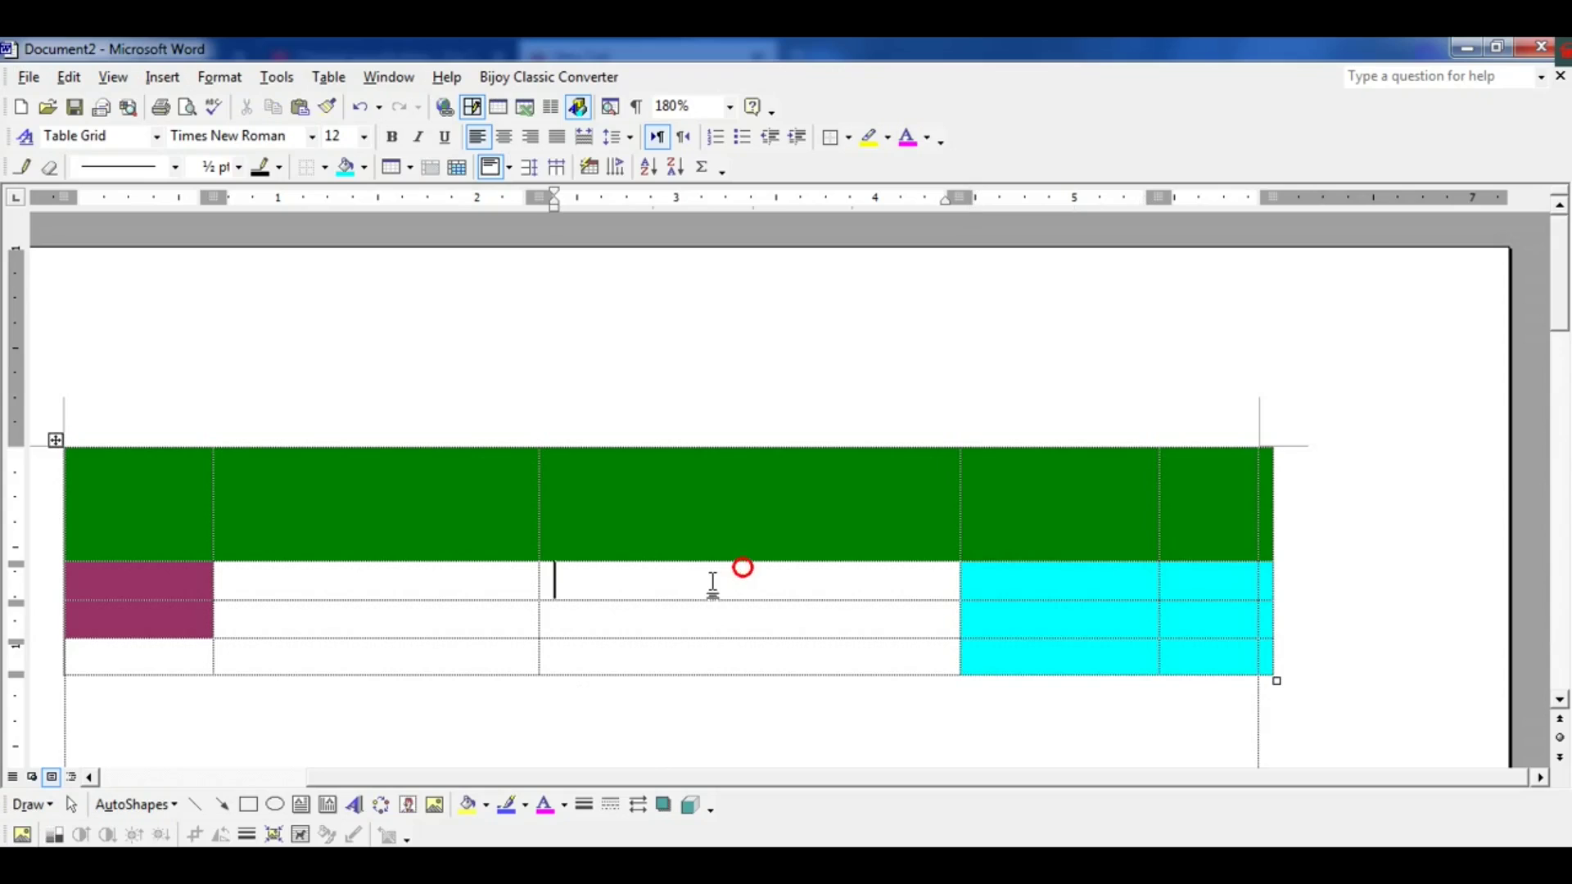
Change the shading of the last two columns' cells below the green row to brown.
{"action": "left_click_drag", "start_coordinate": [995, 579], "coordinate": [1199, 669]}
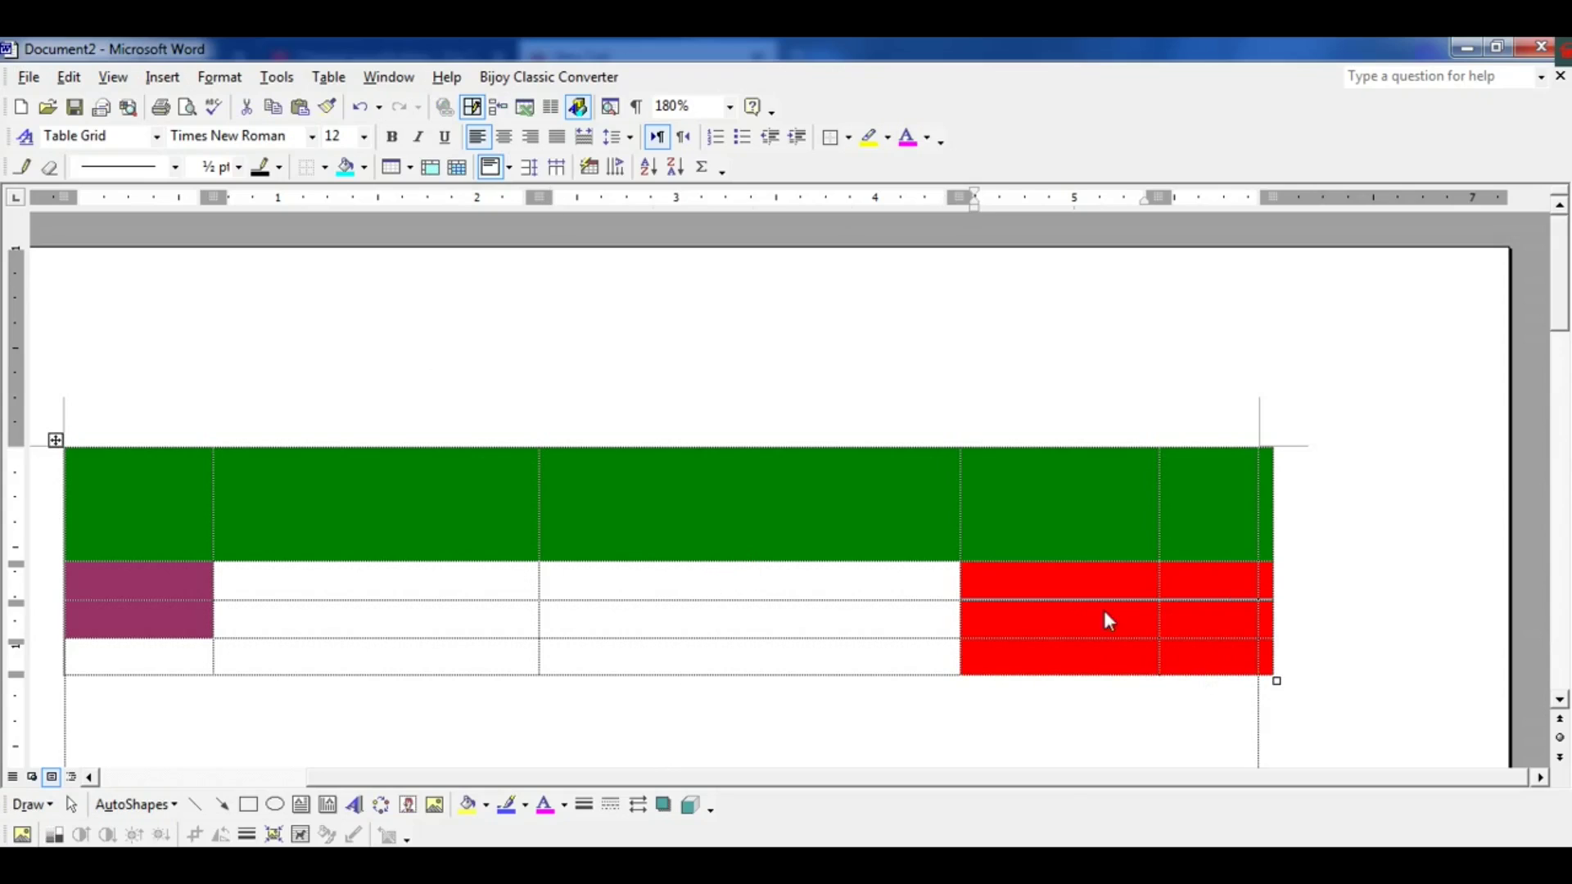
{"action": "left_click", "coordinate": [363, 168]}
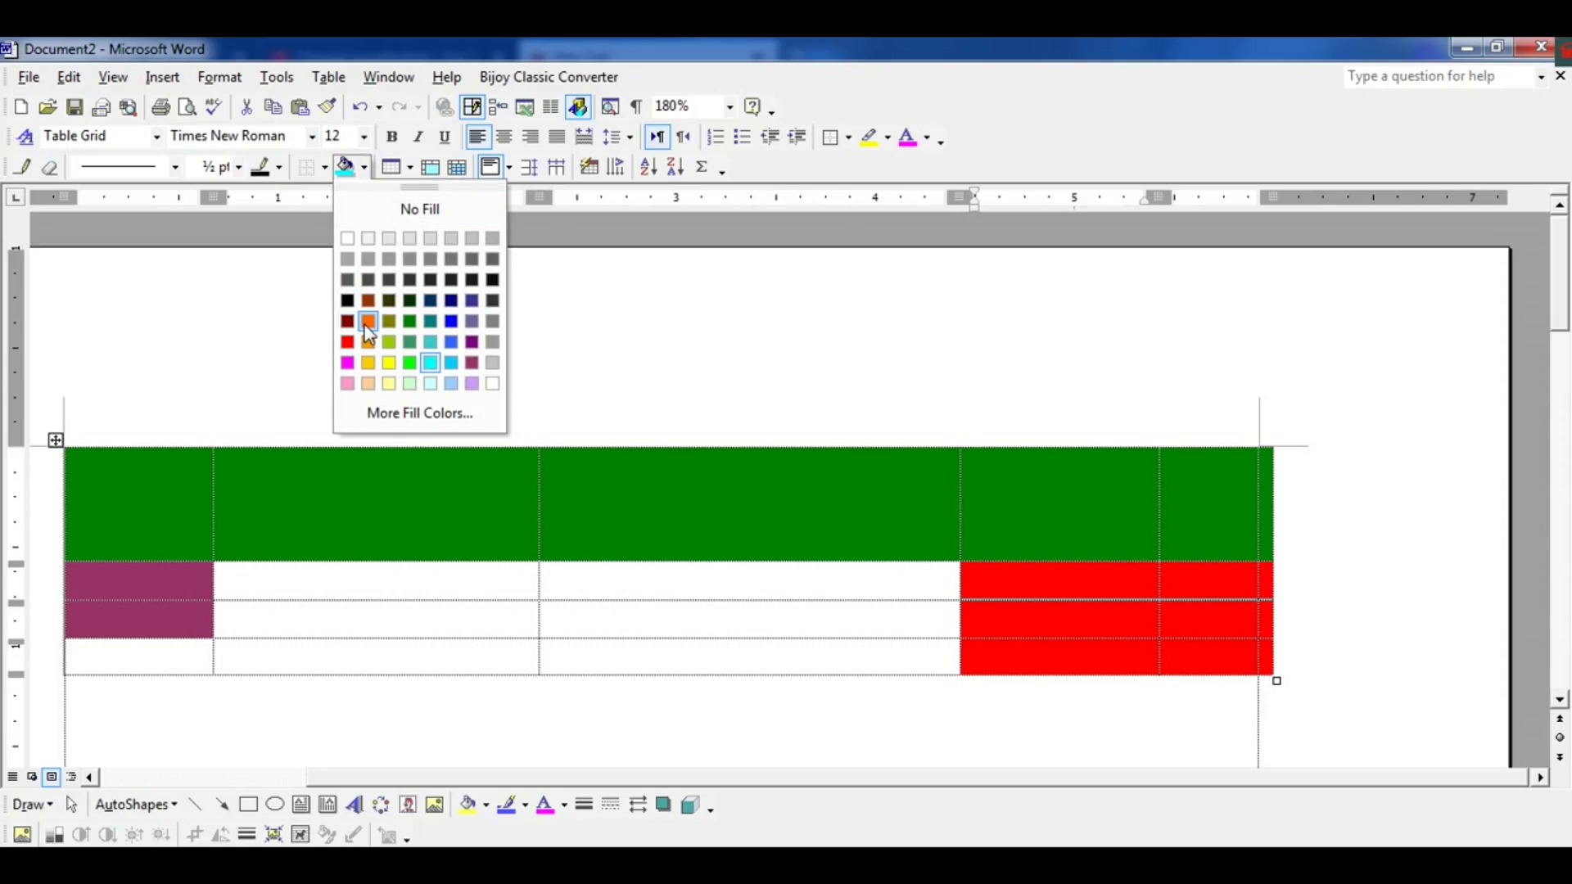
{"action": "left_click", "coordinate": [371, 301]}
{"action": "left_click", "coordinate": [608, 624]}
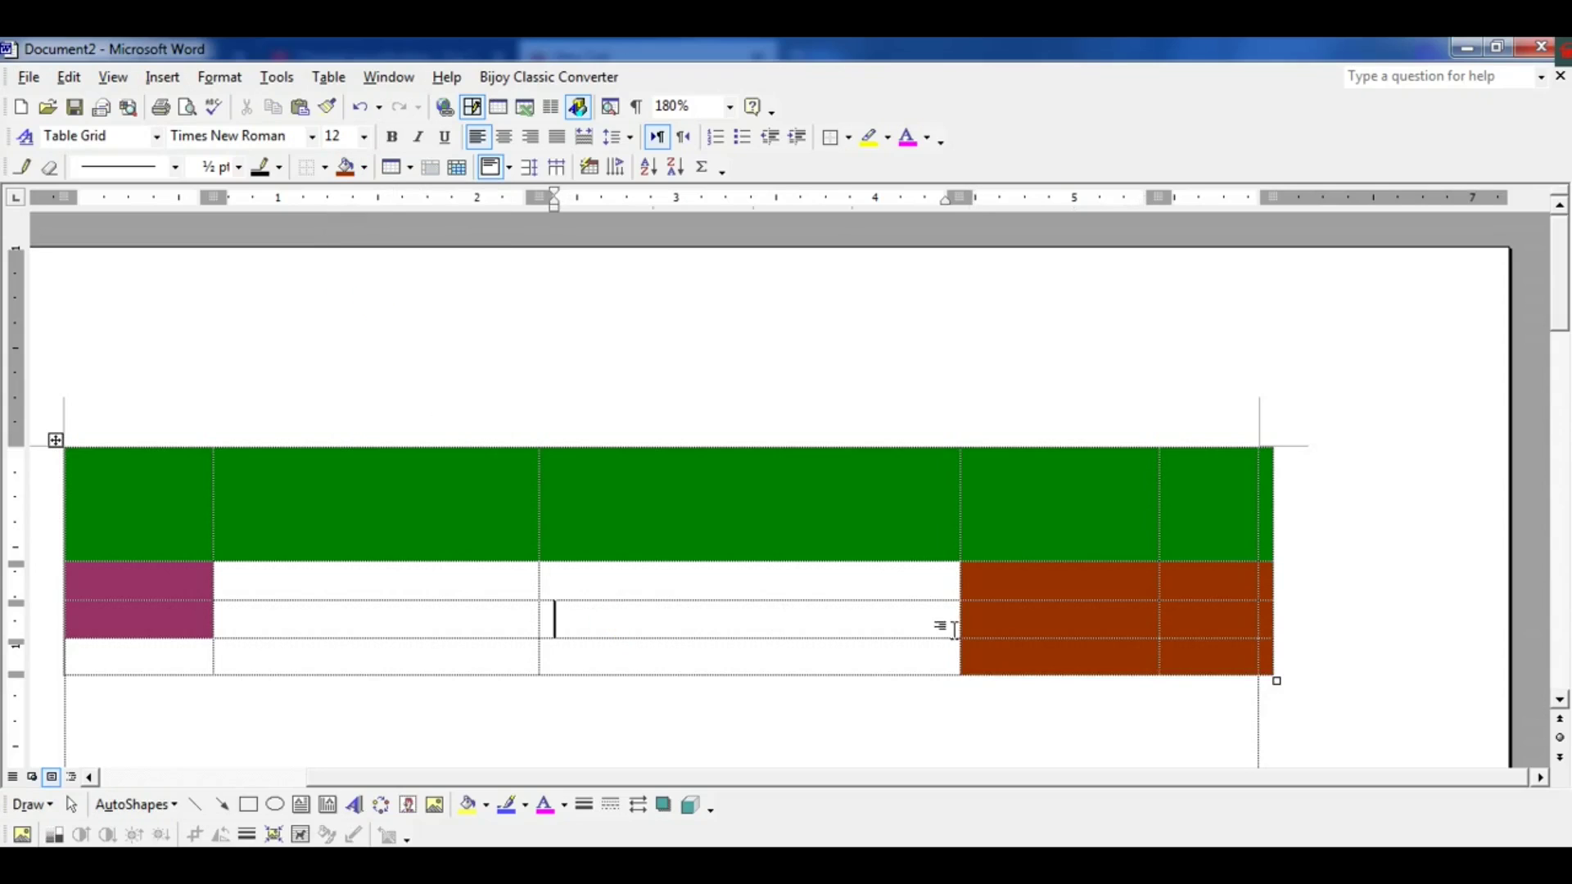
Enter the column headings SL, NAME, FATHER NAME, MOTHER NAME and ROLL in the green top row.
{"action": "left_click", "coordinate": [148, 491]}
{"action": "type", "text": "SL"}
{"action": "key", "text": "Tab"}
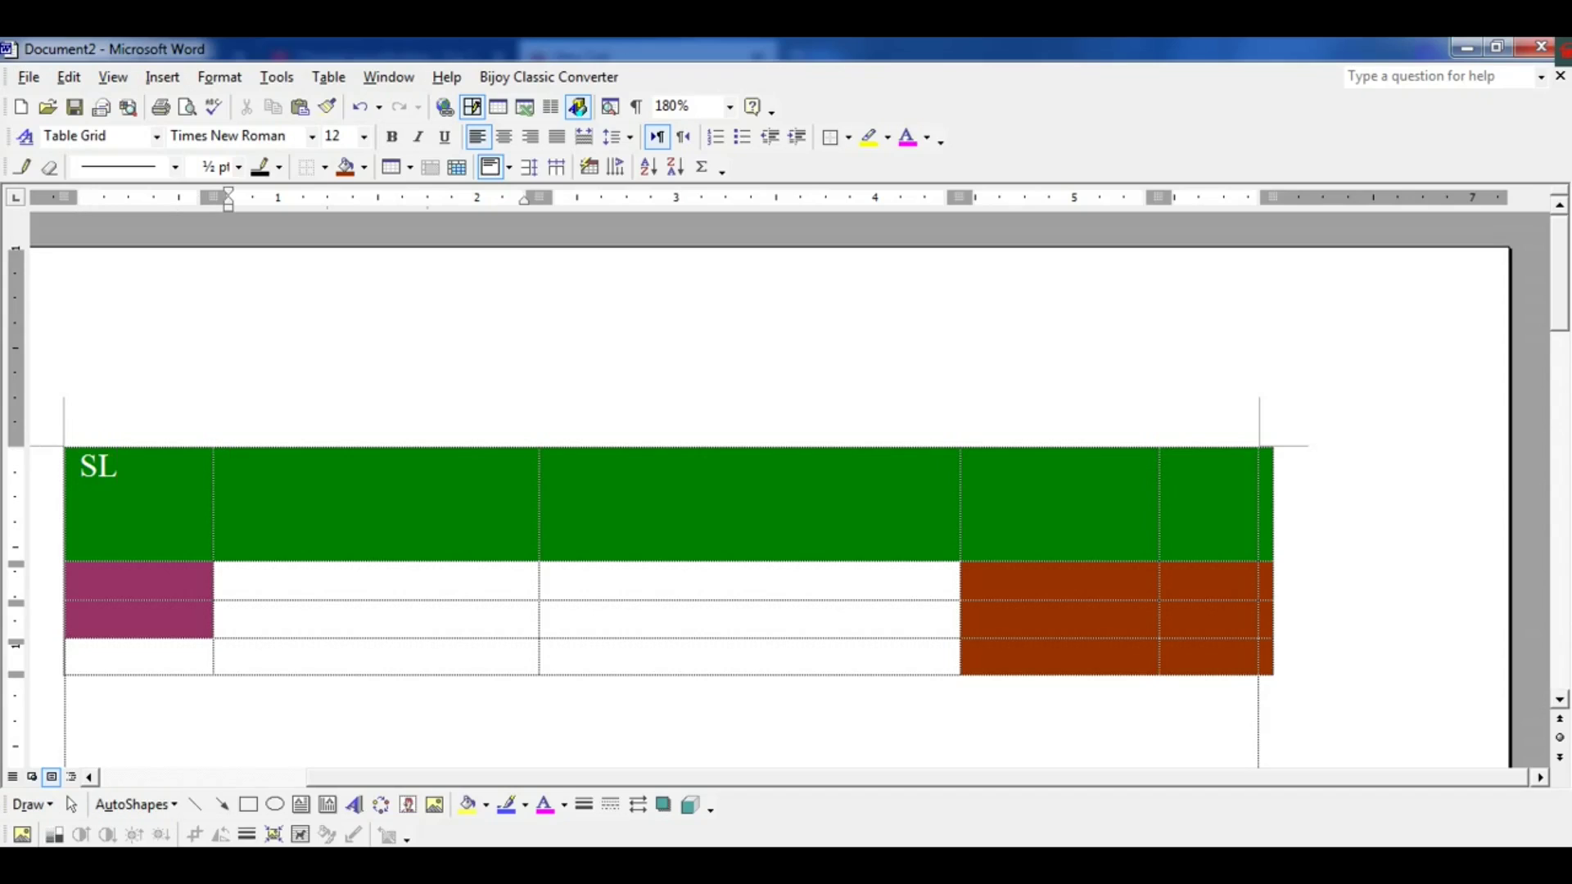
{"action": "type", "text": "NAME"}
{"action": "key", "text": "Tab"}
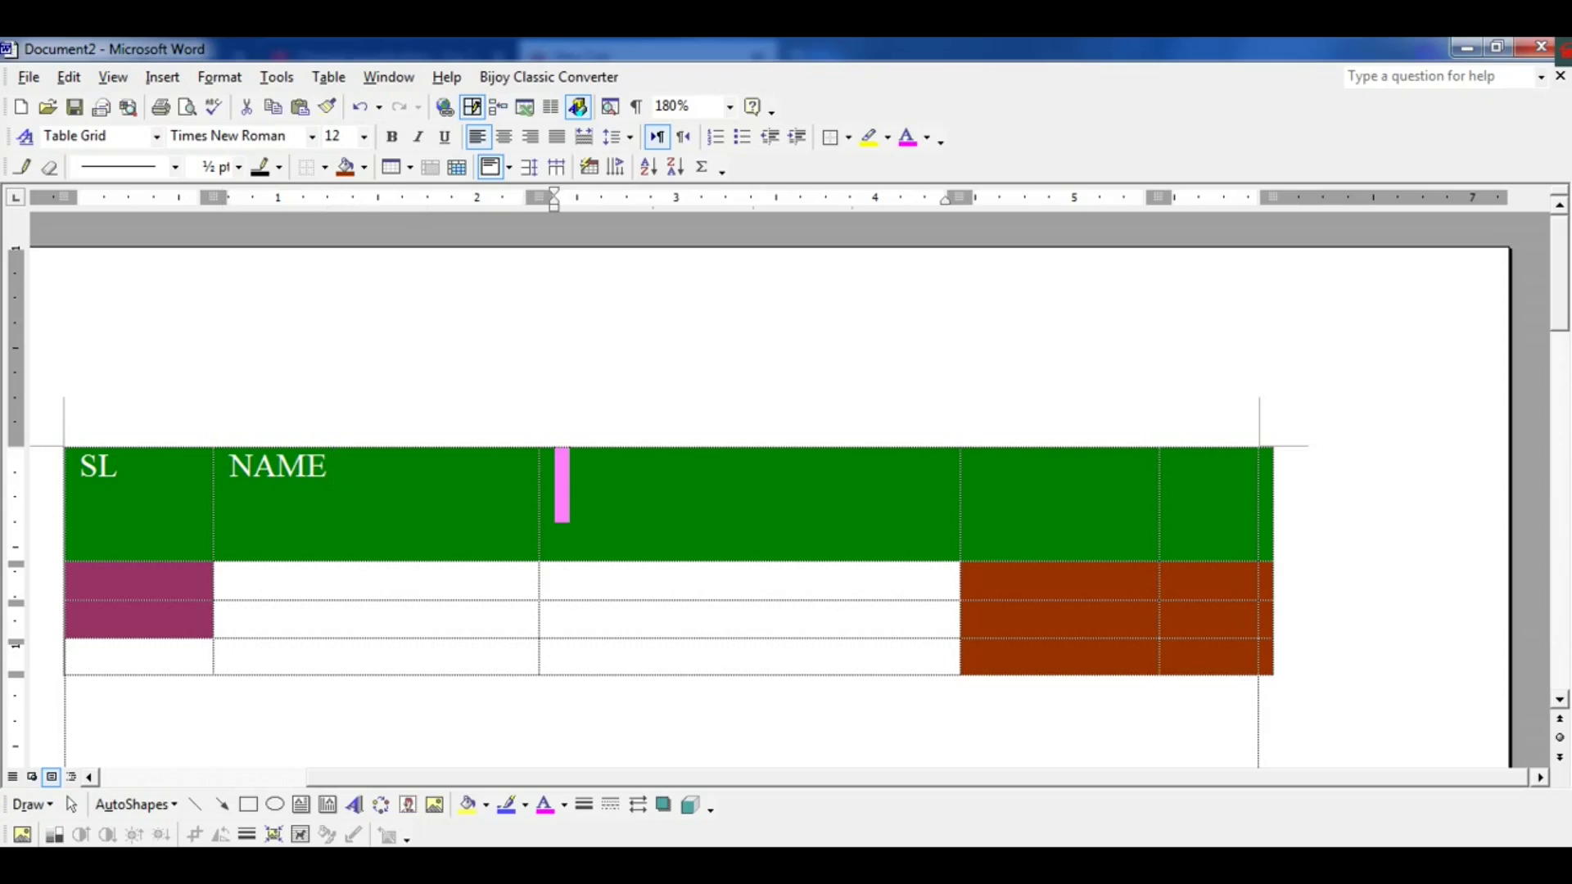
{"action": "type", "text": "FATHER"}
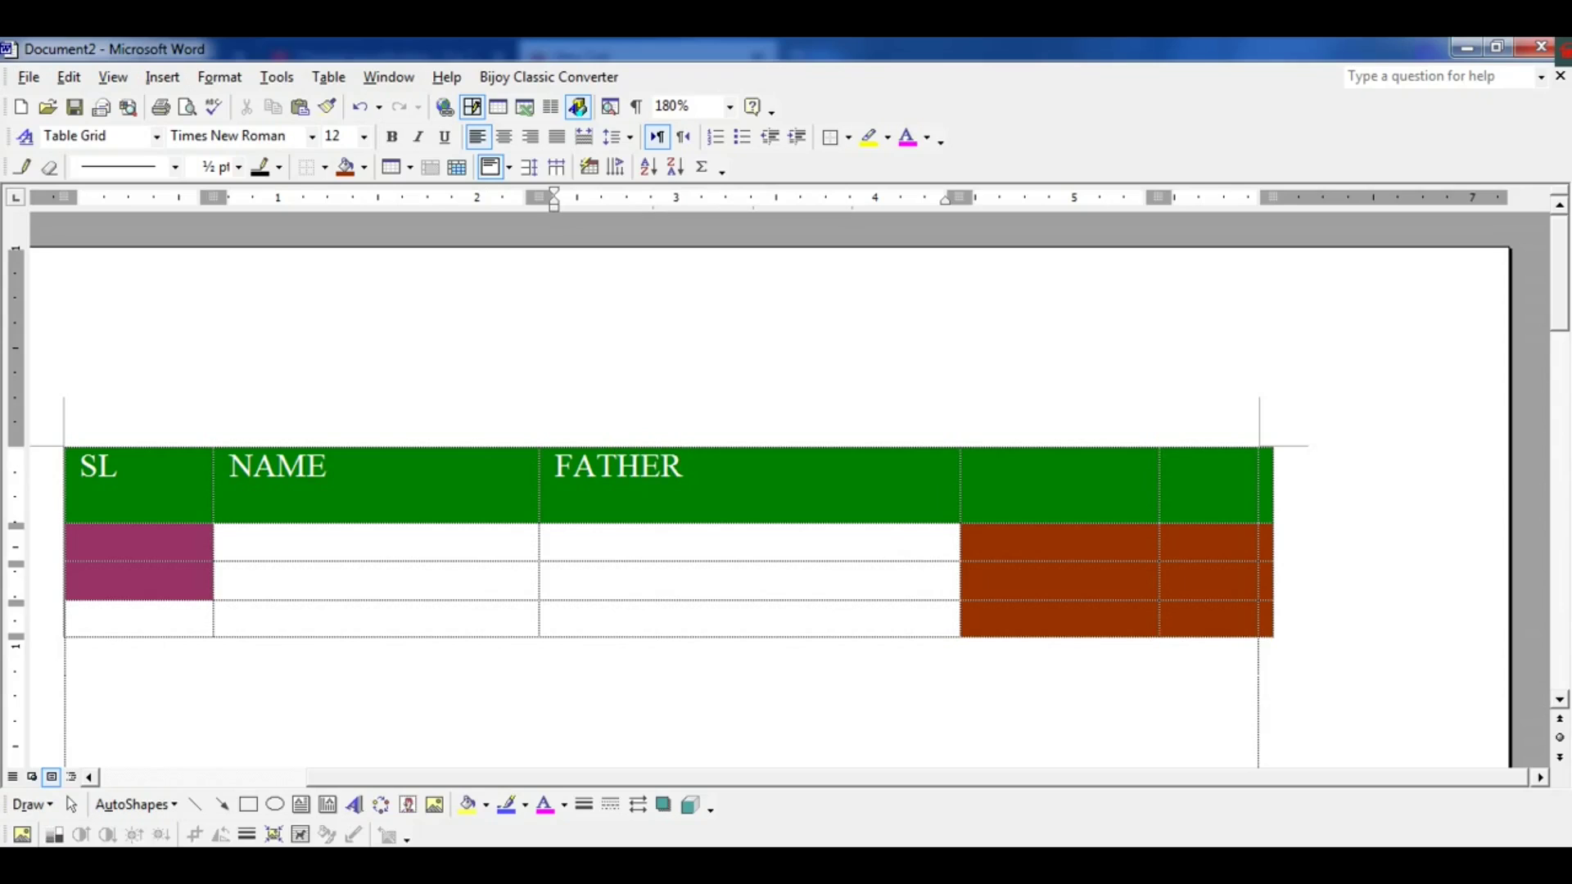
{"action": "type", "text": " NAME"}
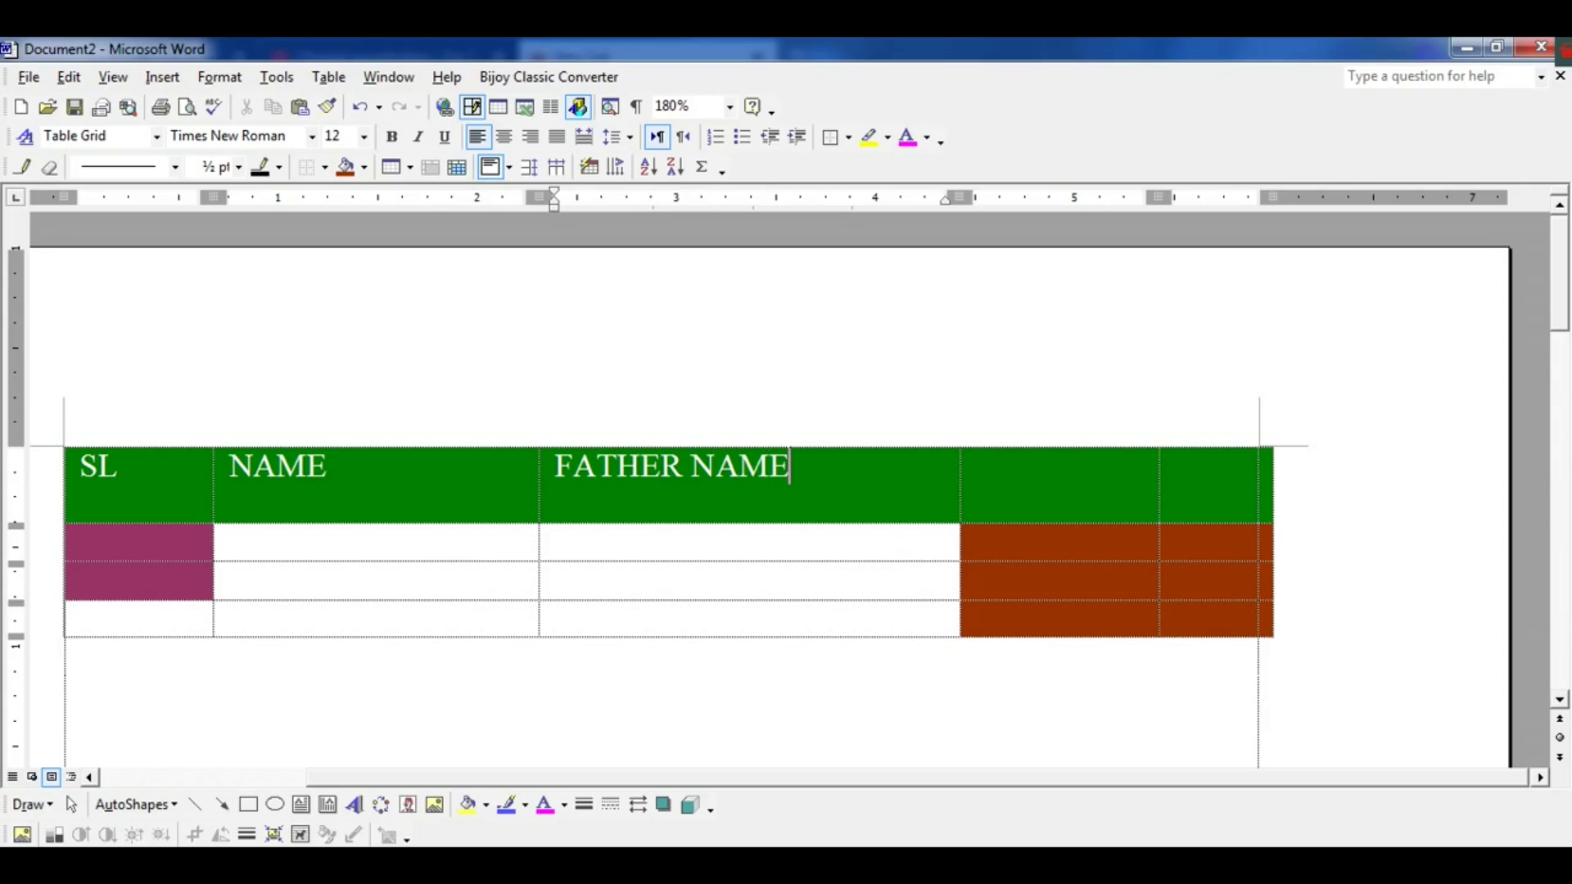
{"action": "key", "text": "Tab"}
{"action": "type", "text": "MO"}
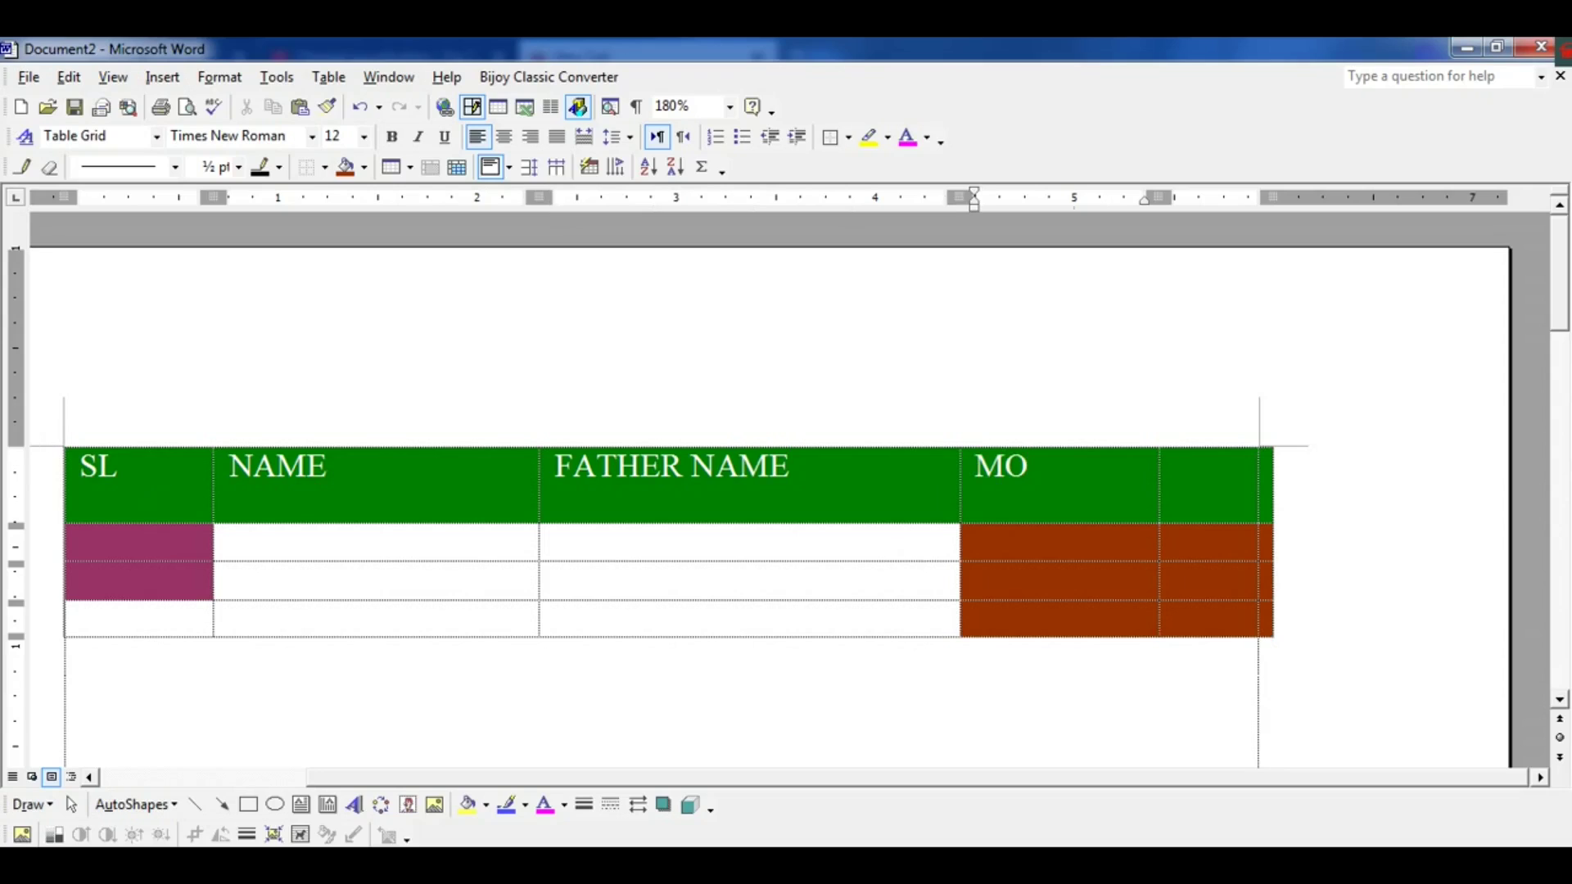
{"action": "type", "text": "THER NAME"}
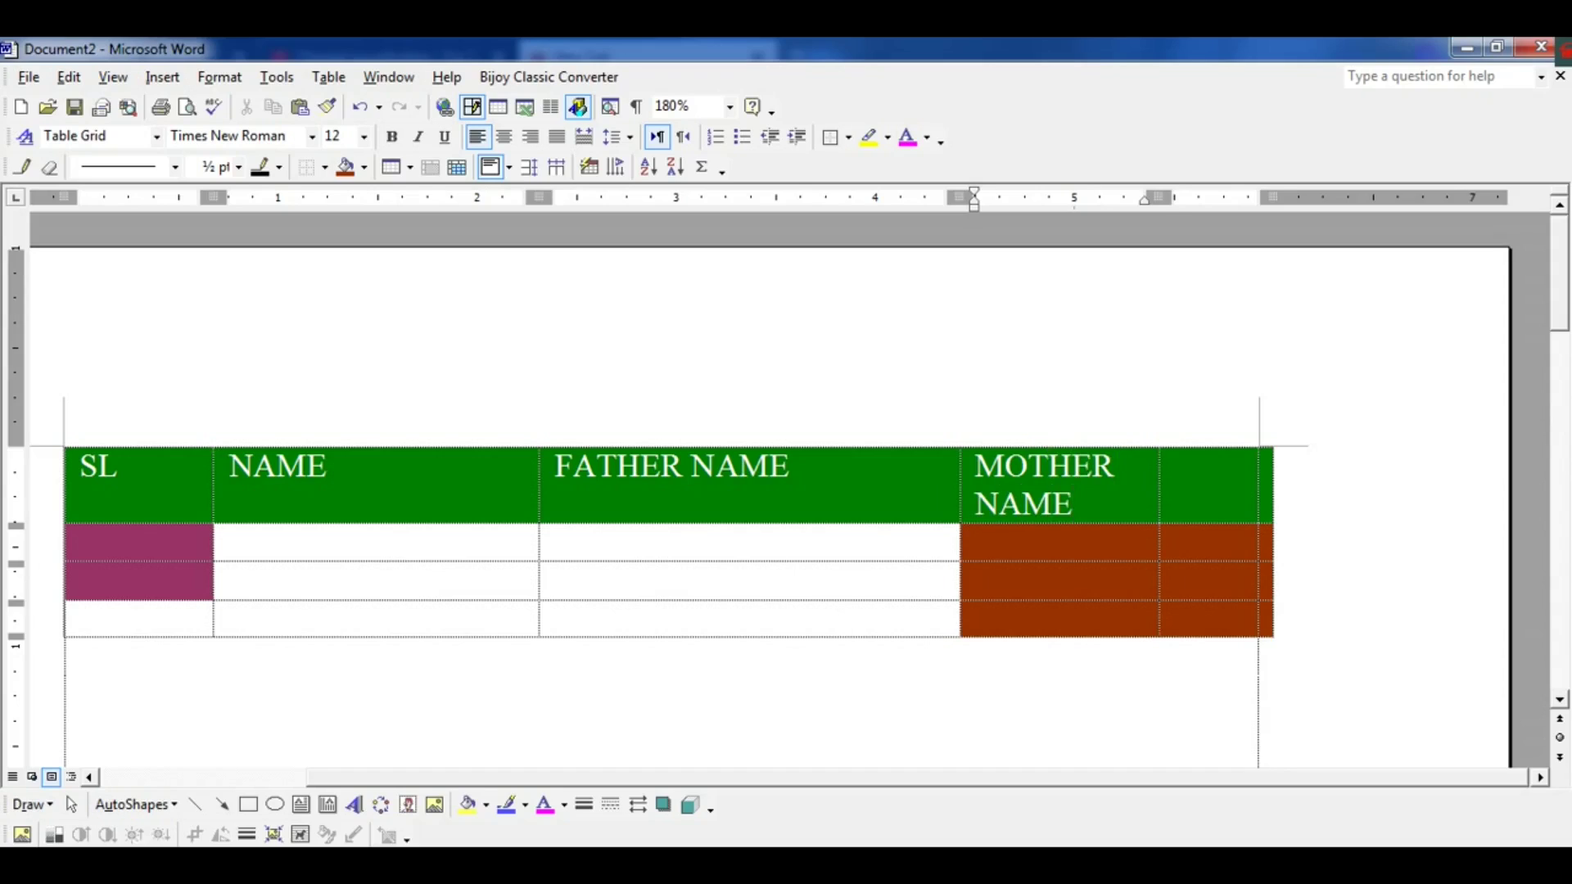
{"action": "key", "text": "Tab"}
{"action": "type", "text": "ROLL"}
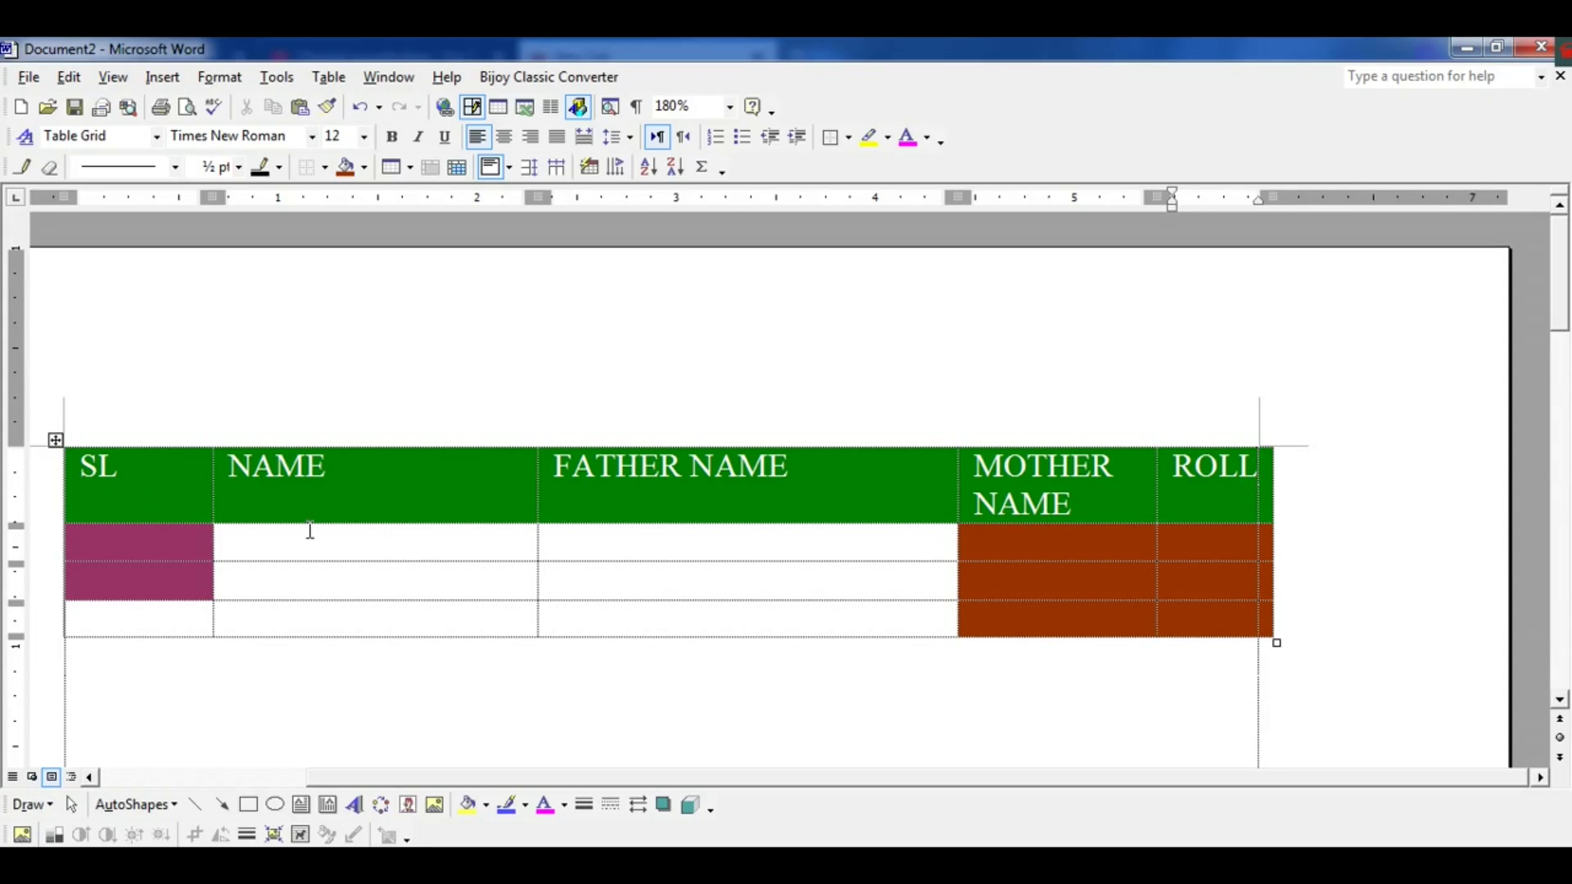
Apply automatic numbering to the three cells below the SL heading and restart the numbering at the first one.
{"action": "left_click_drag", "start_coordinate": [109, 543], "coordinate": [120, 624]}
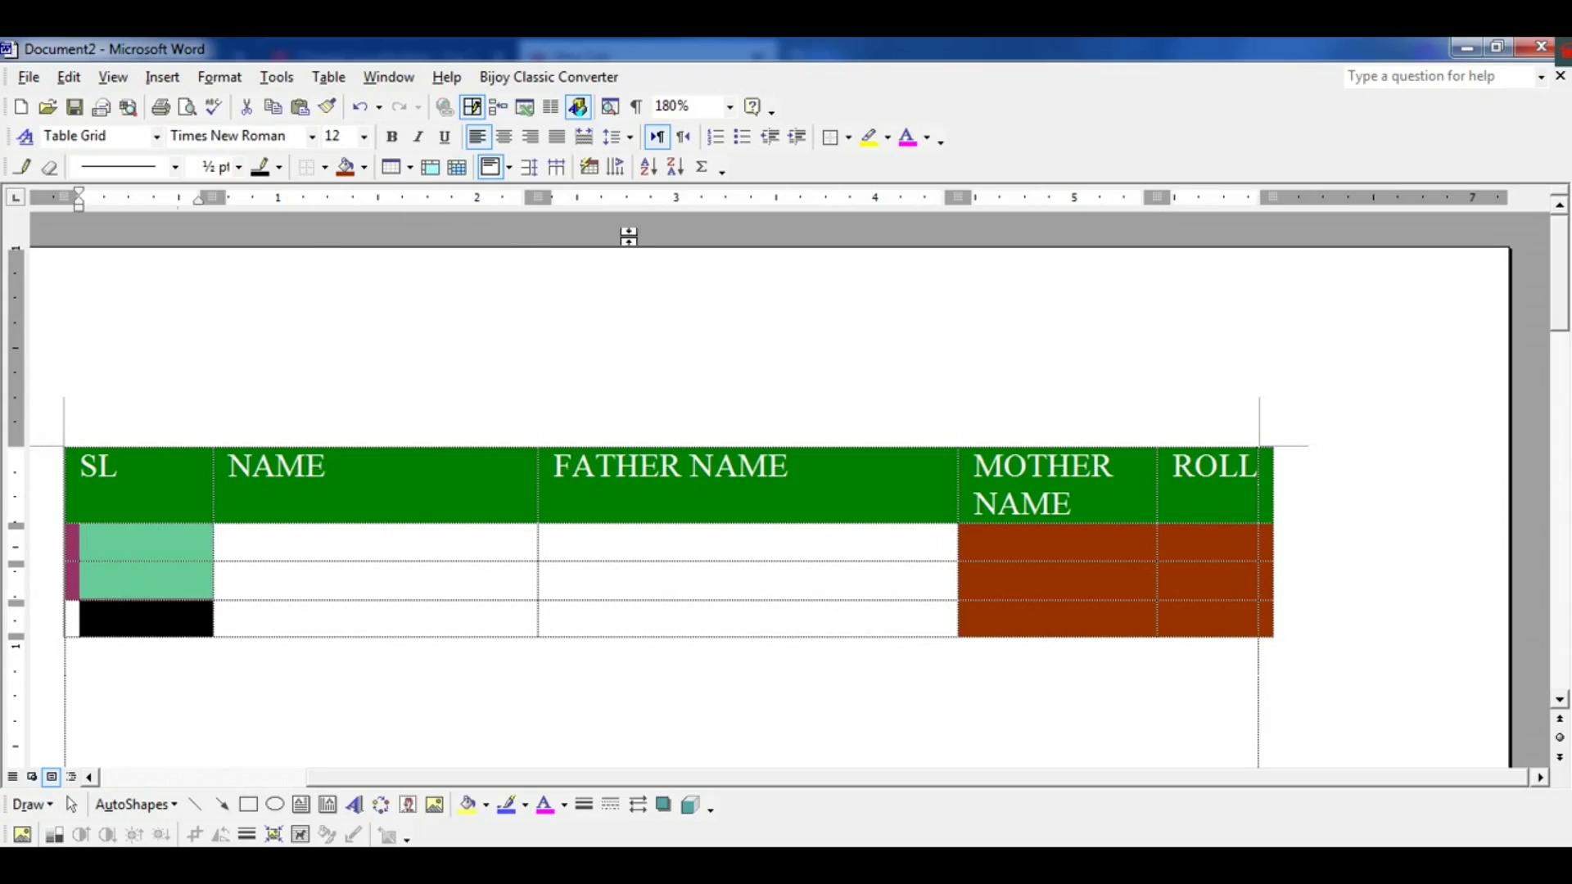
{"action": "left_click", "coordinate": [724, 141]}
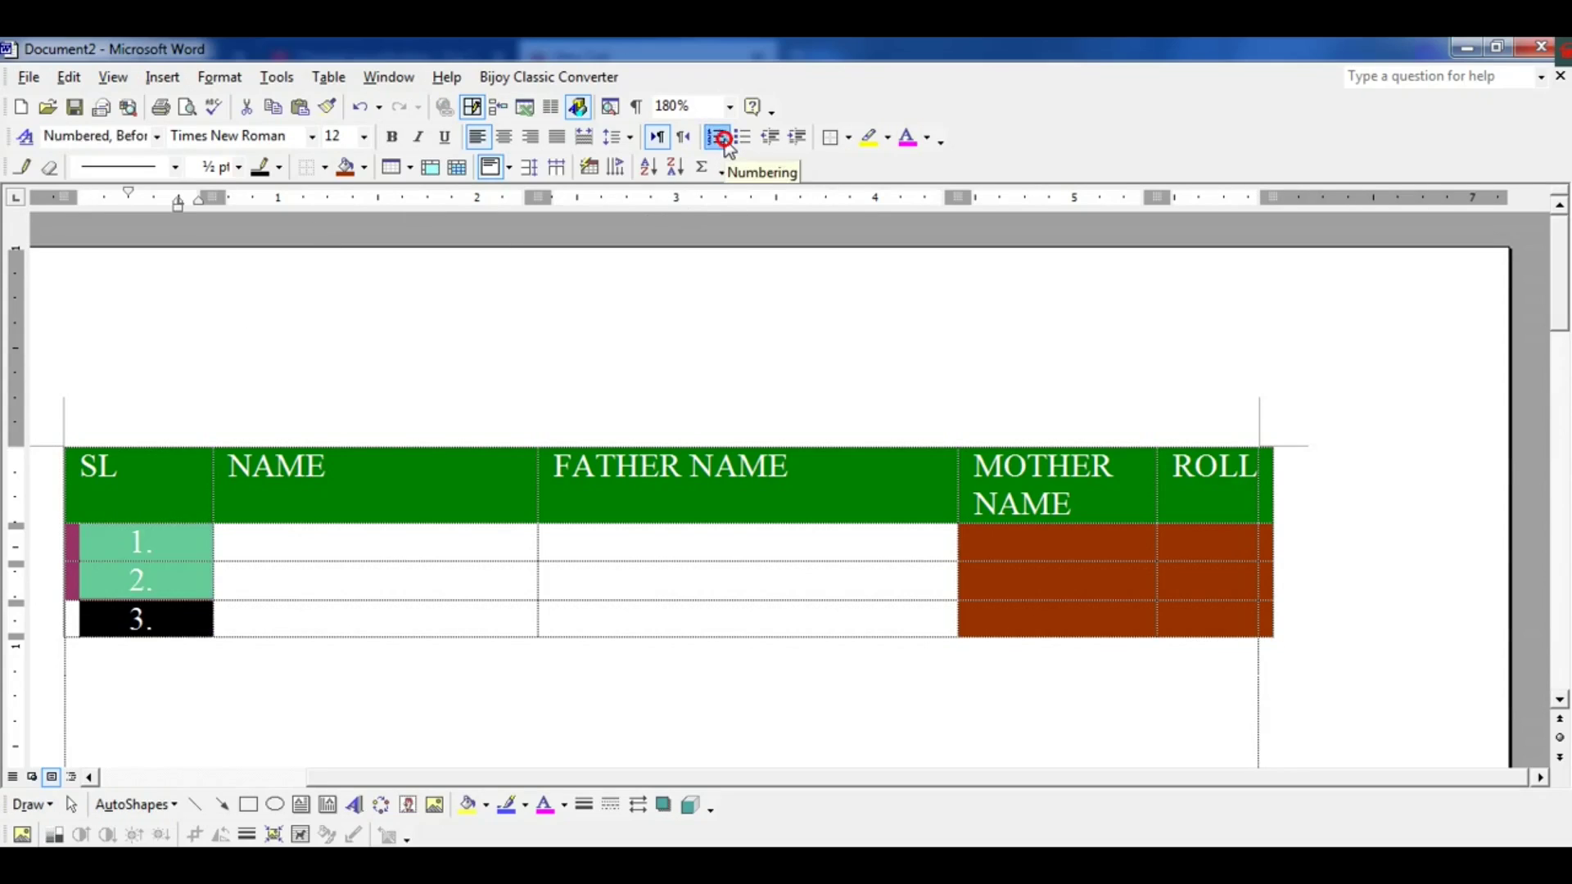
{"action": "left_click", "coordinate": [144, 544]}
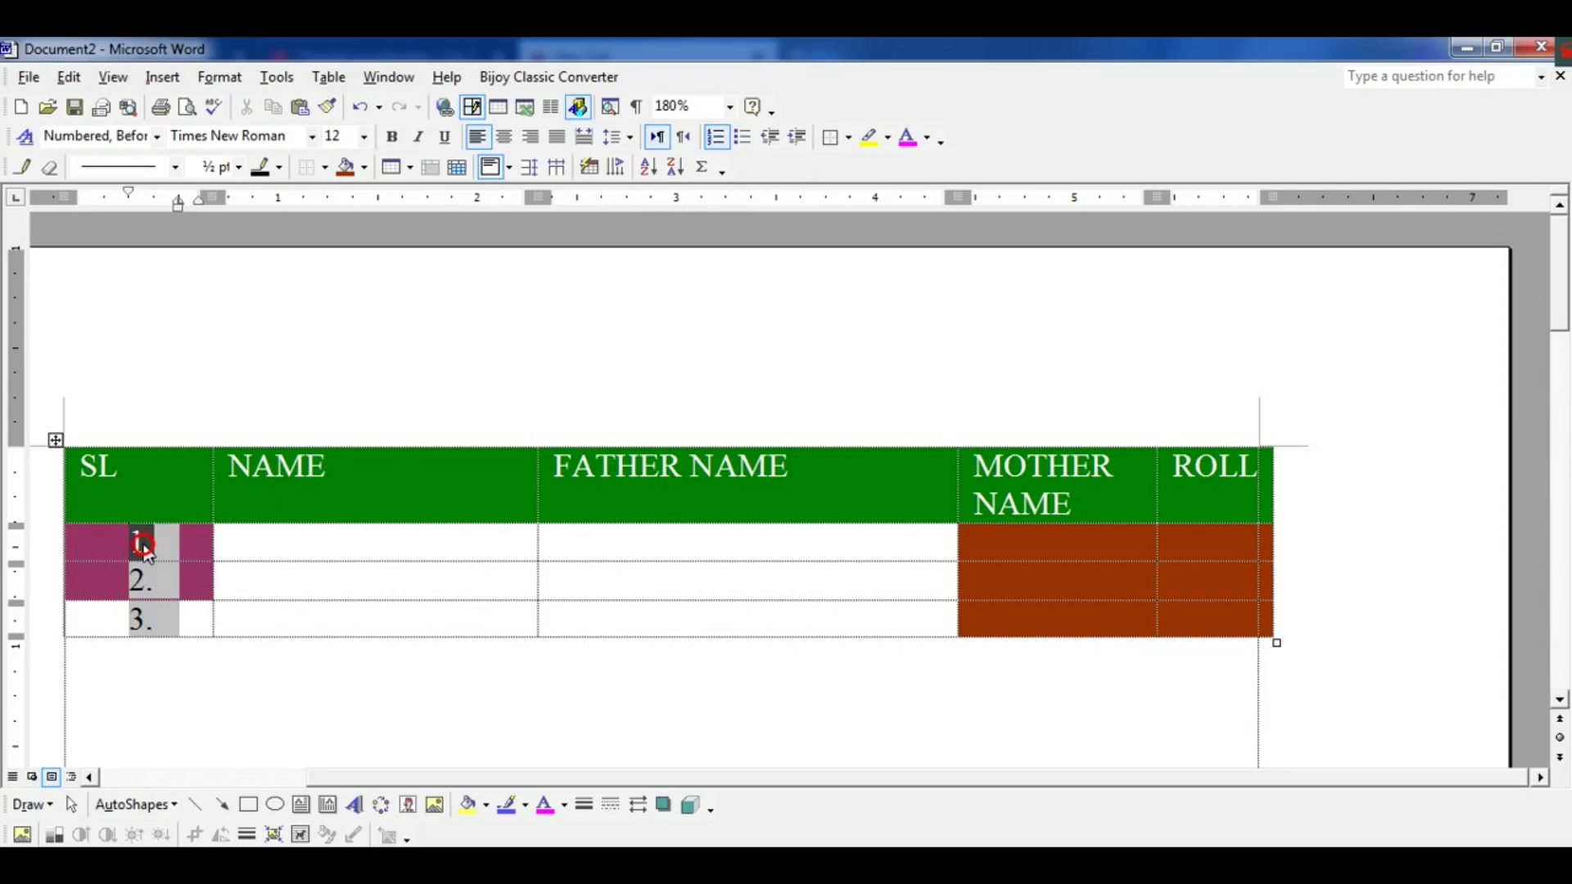
{"action": "right_click", "coordinate": [145, 545]}
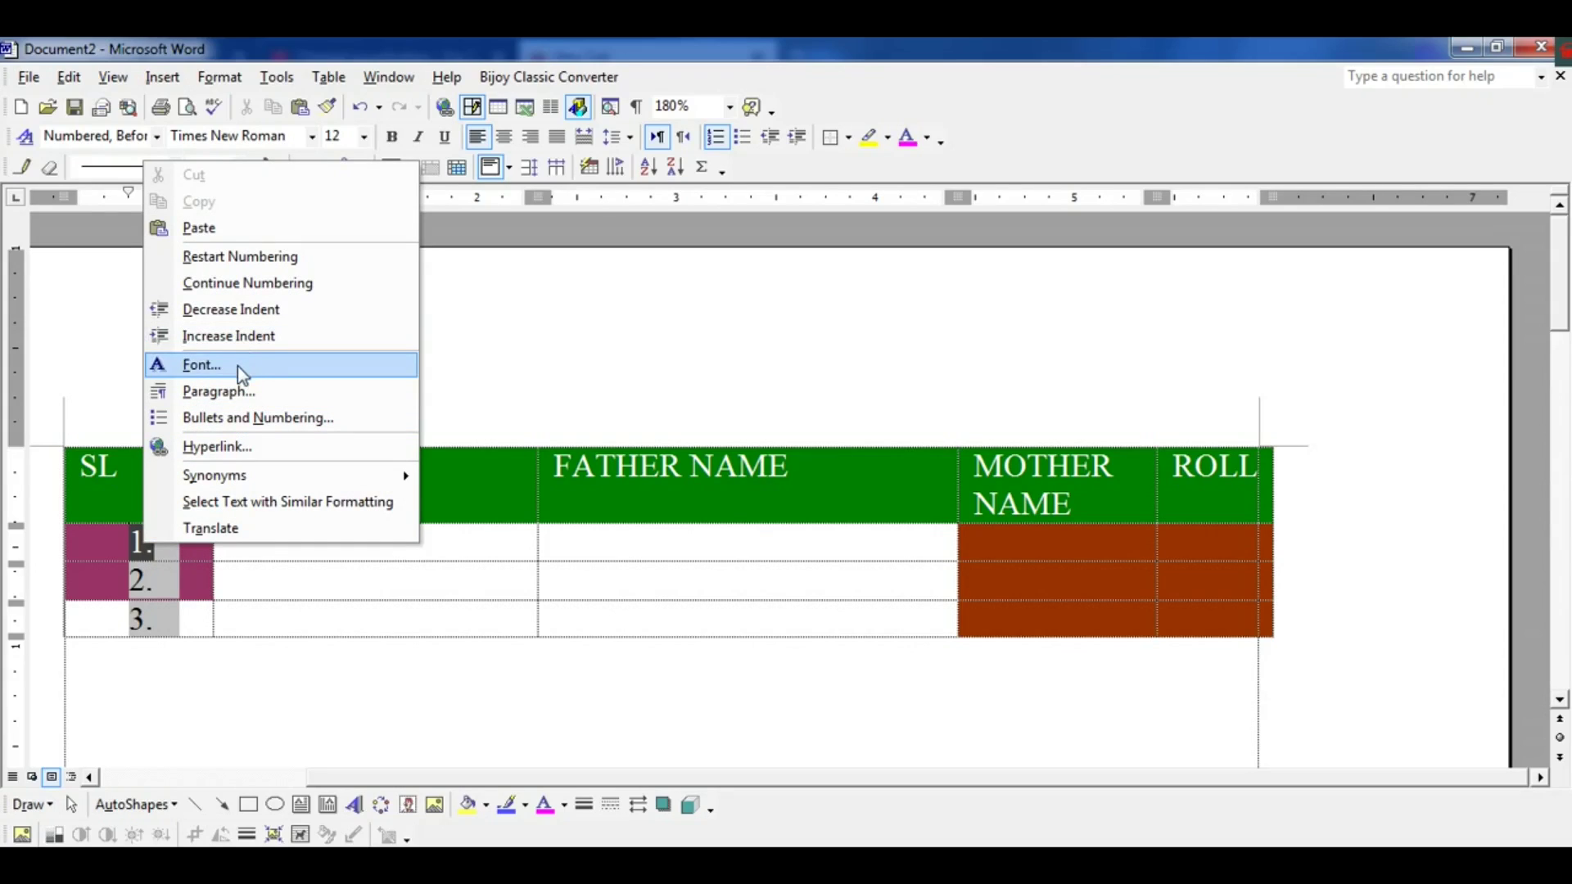
{"action": "left_click", "coordinate": [316, 263]}
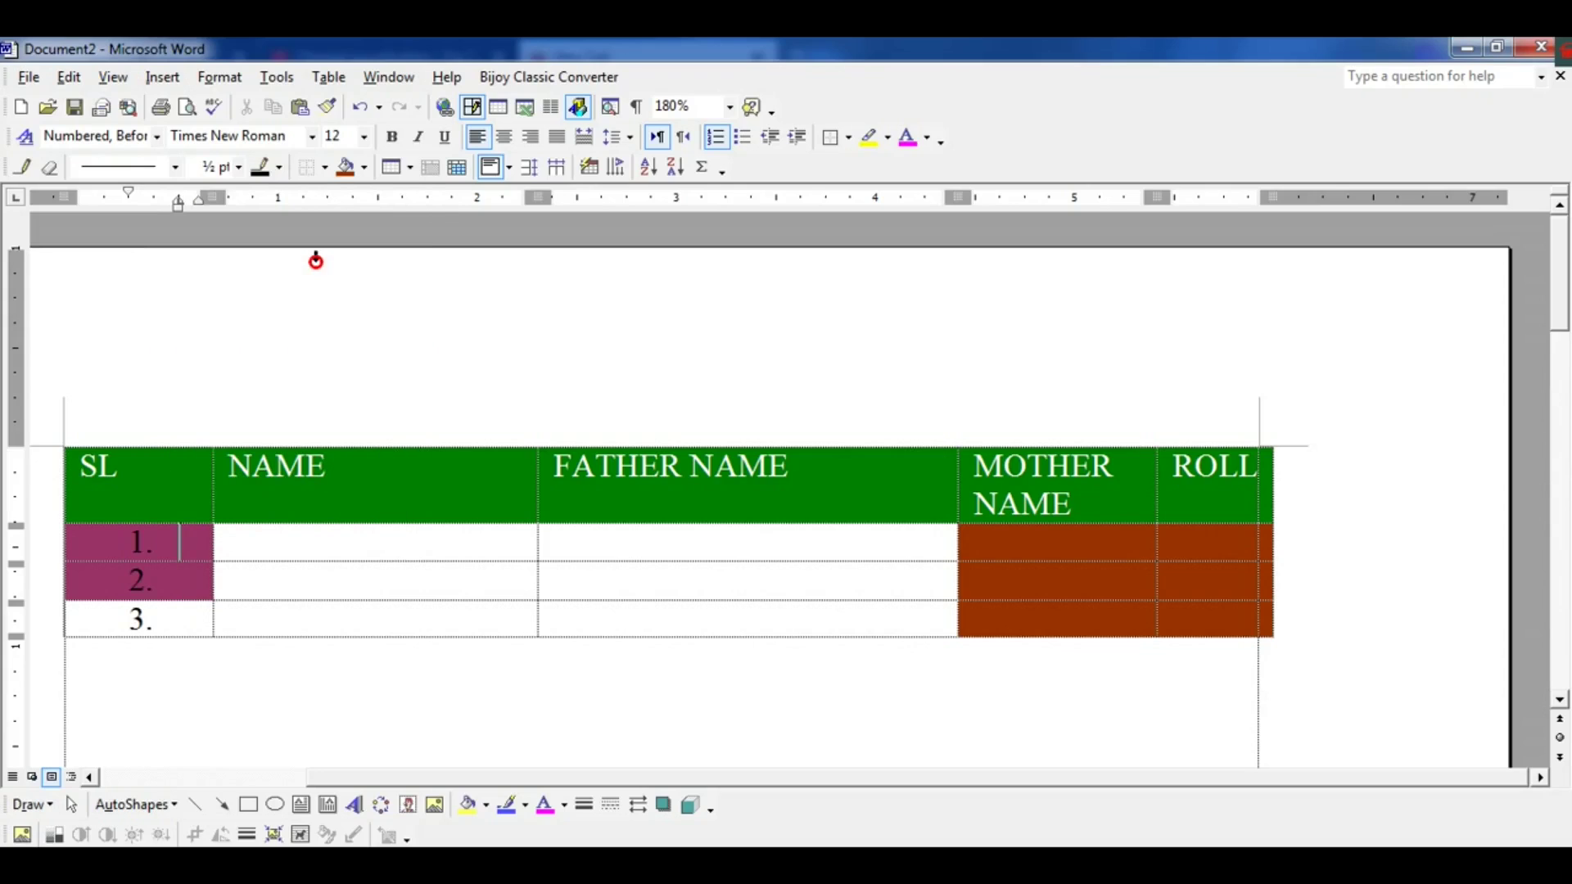
Set the numbers in the cells below the SL heading to continue the previous numbering.
{"action": "left_click", "coordinate": [140, 543]}
{"action": "right_click", "coordinate": [137, 552]}
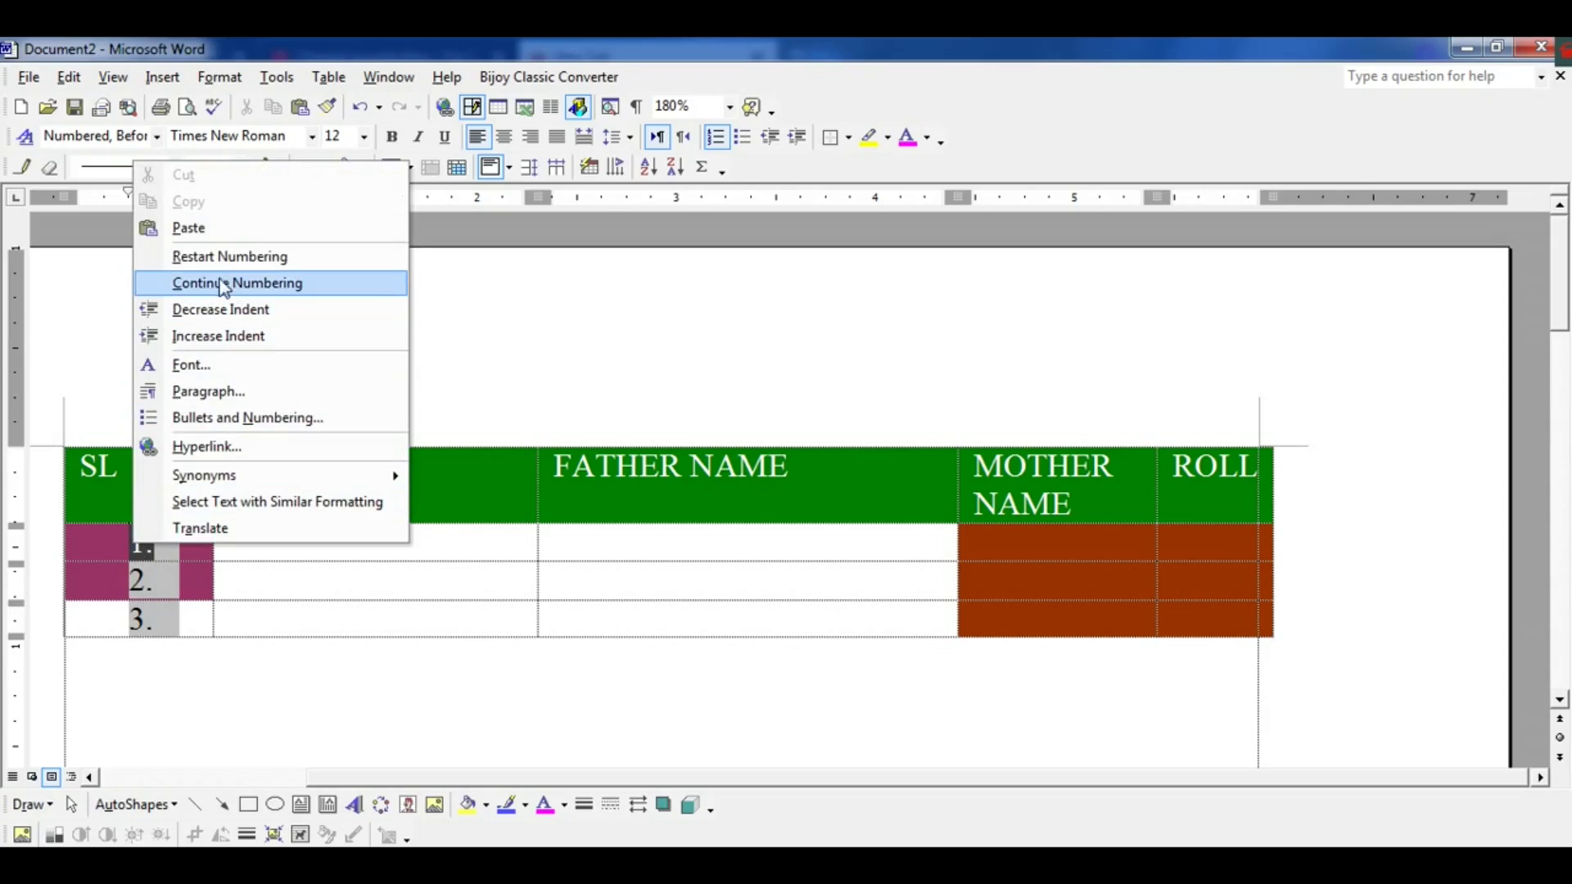
{"action": "left_click", "coordinate": [277, 281]}
{"action": "left_click", "coordinate": [135, 582]}
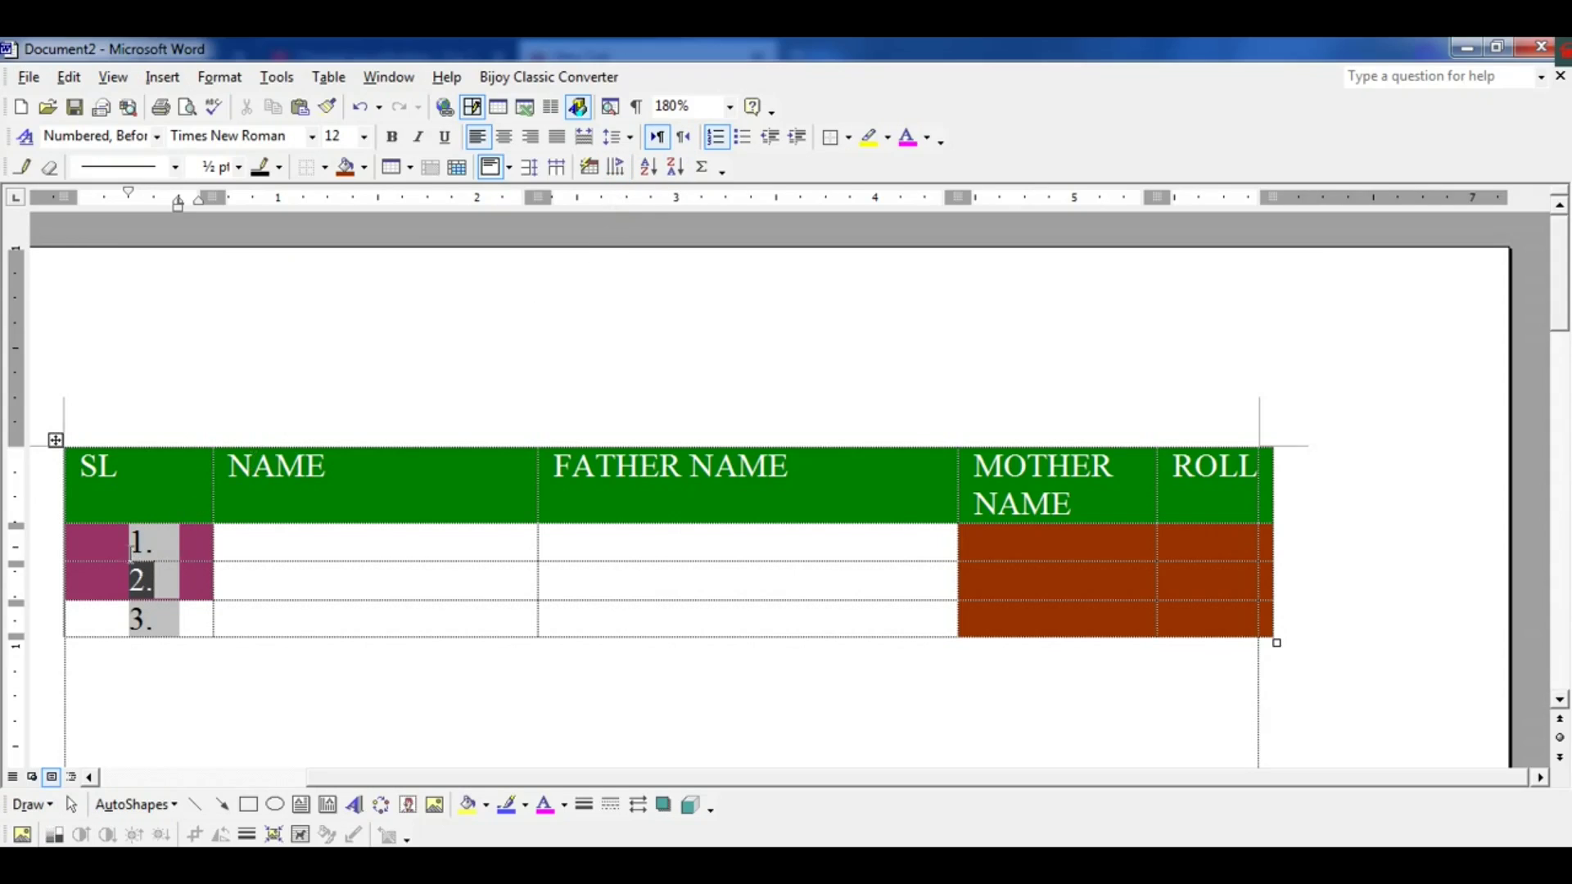
Turn automatic numbering off and back on for the first cell below the SL heading.
{"action": "left_click", "coordinate": [150, 539]}
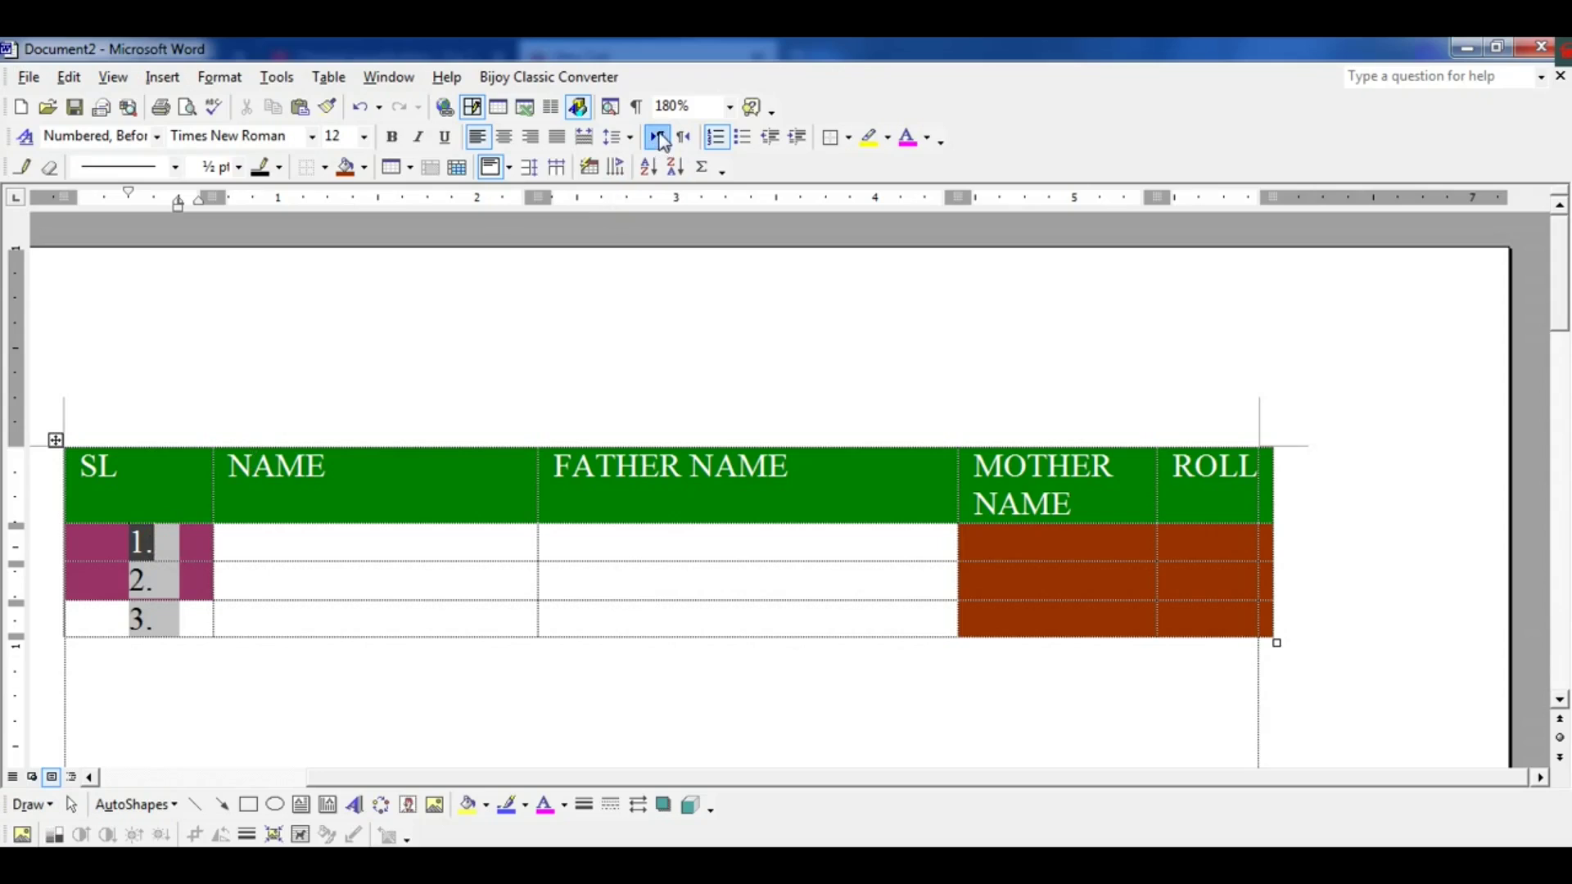
{"action": "right_click", "coordinate": [718, 141]}
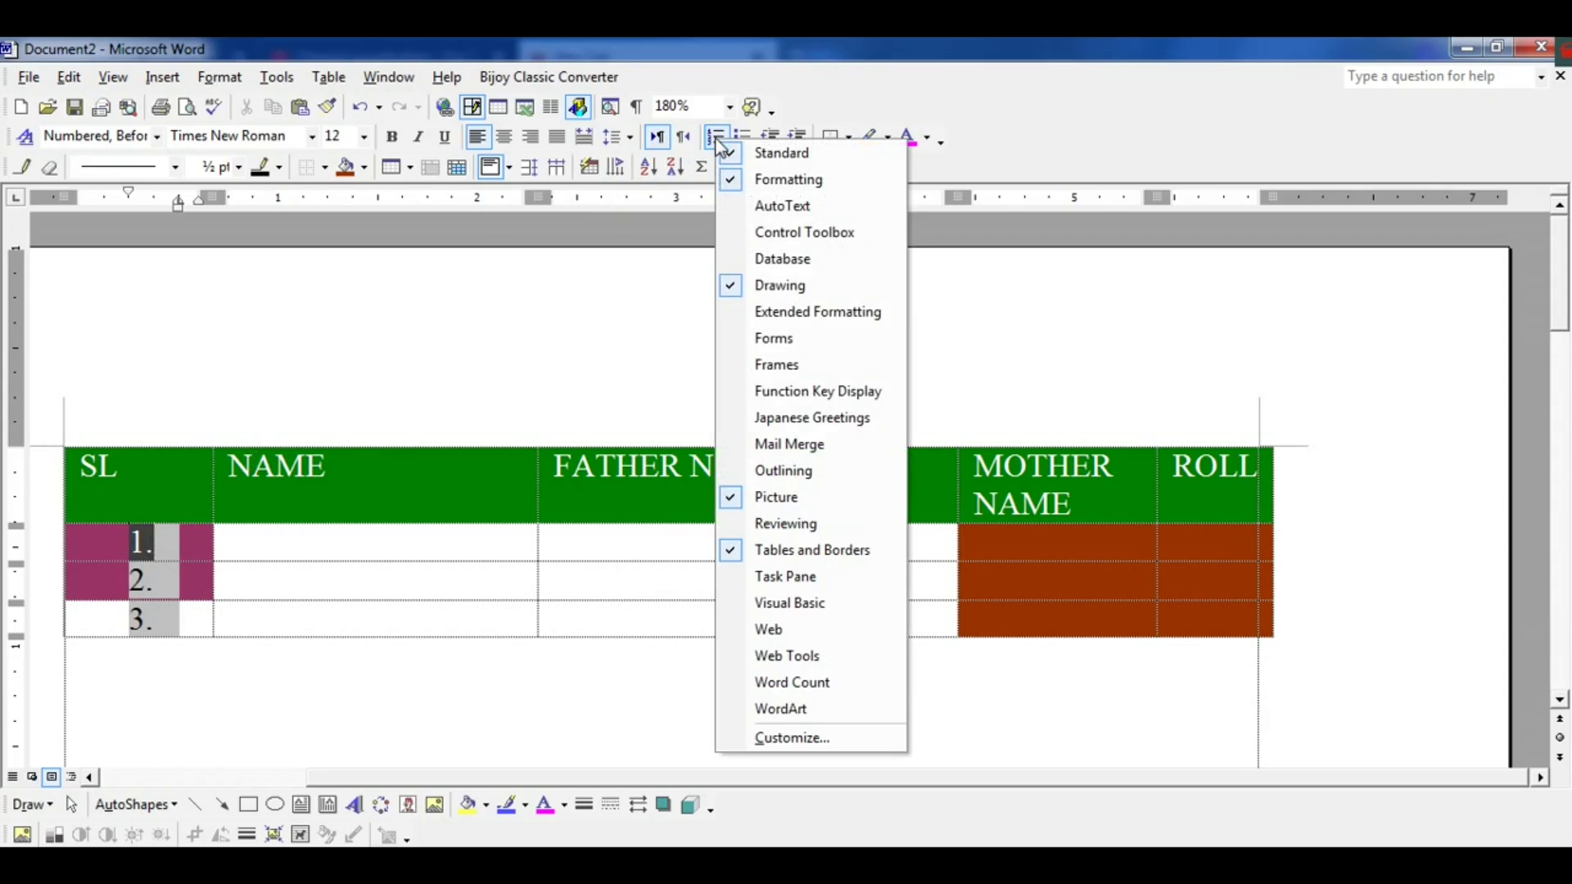
{"action": "left_click", "coordinate": [717, 139]}
{"action": "left_click", "coordinate": [716, 135]}
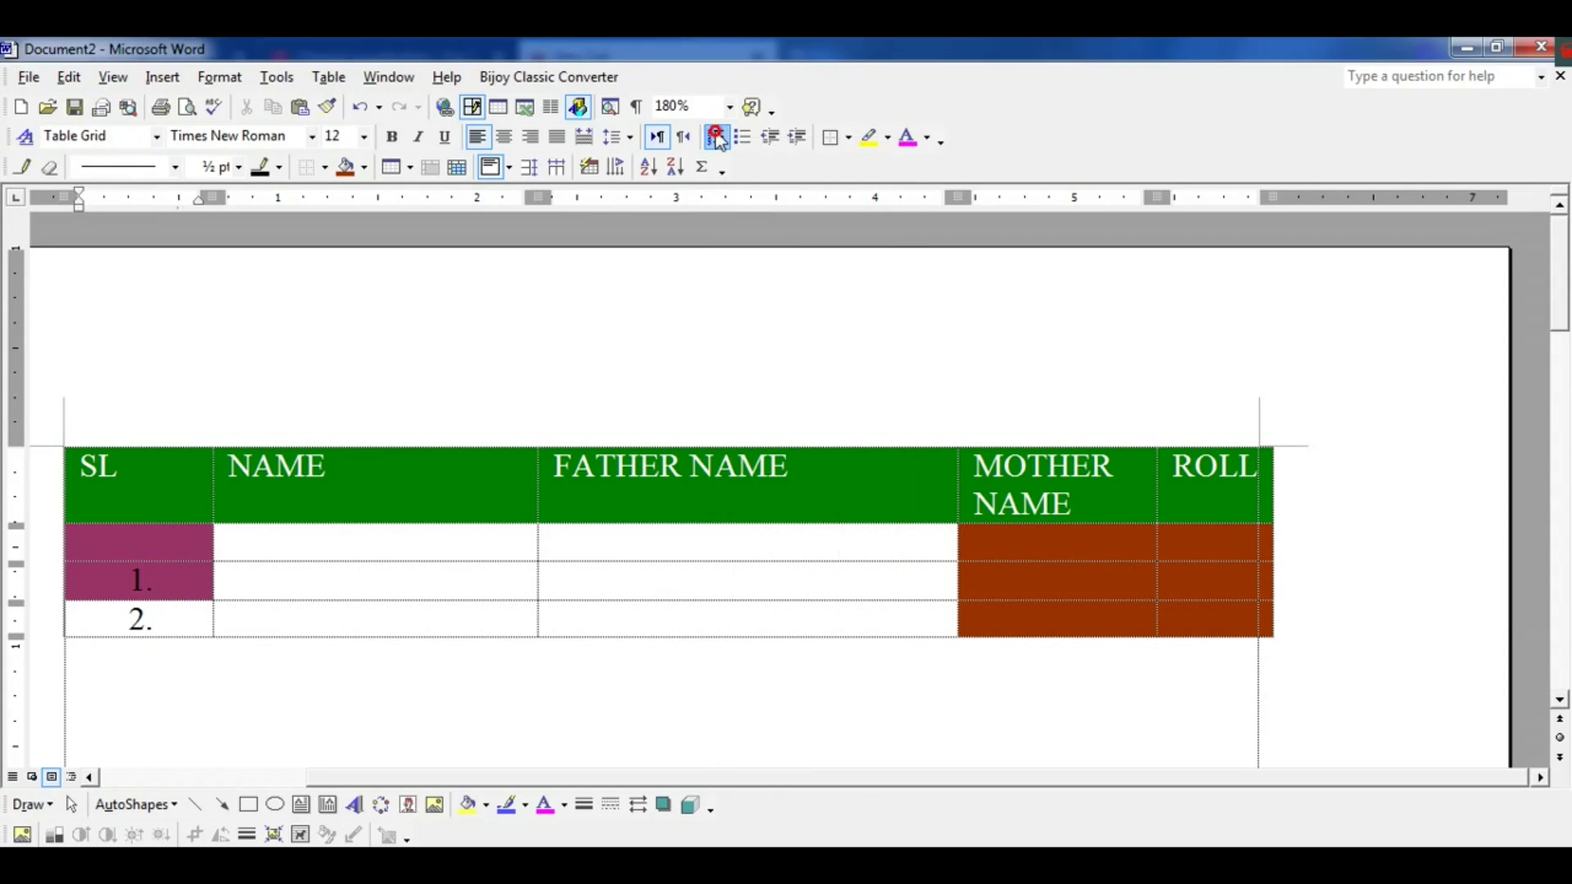
{"action": "left_click", "coordinate": [716, 136]}
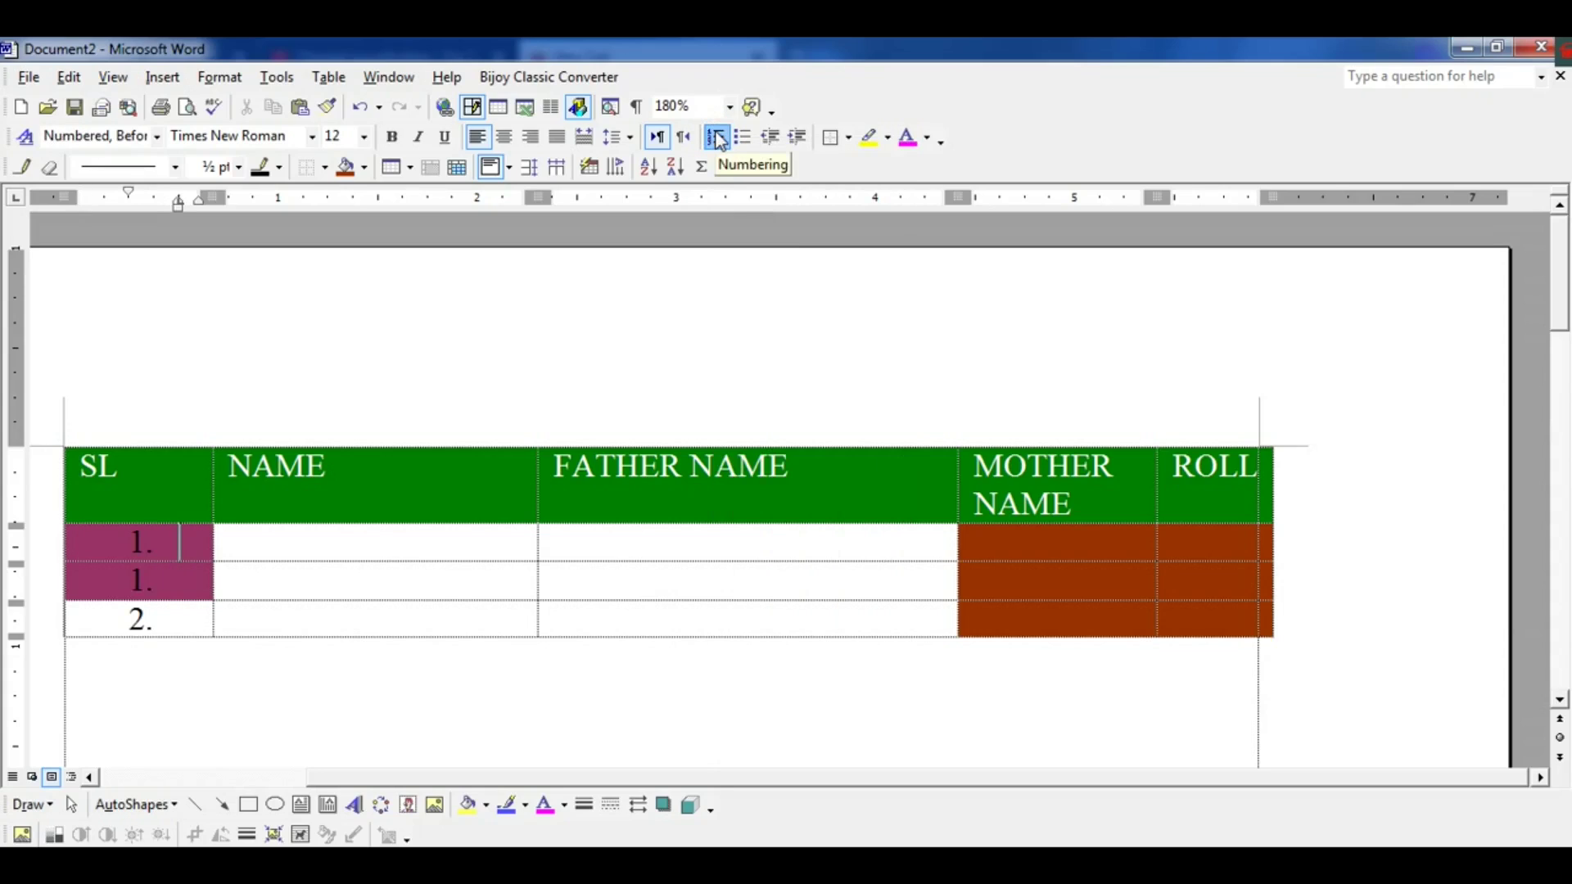
Replace the numbering in the three cells below the SL heading with round bullets, working from the lowest cell up.
{"action": "left_click", "coordinate": [139, 619]}
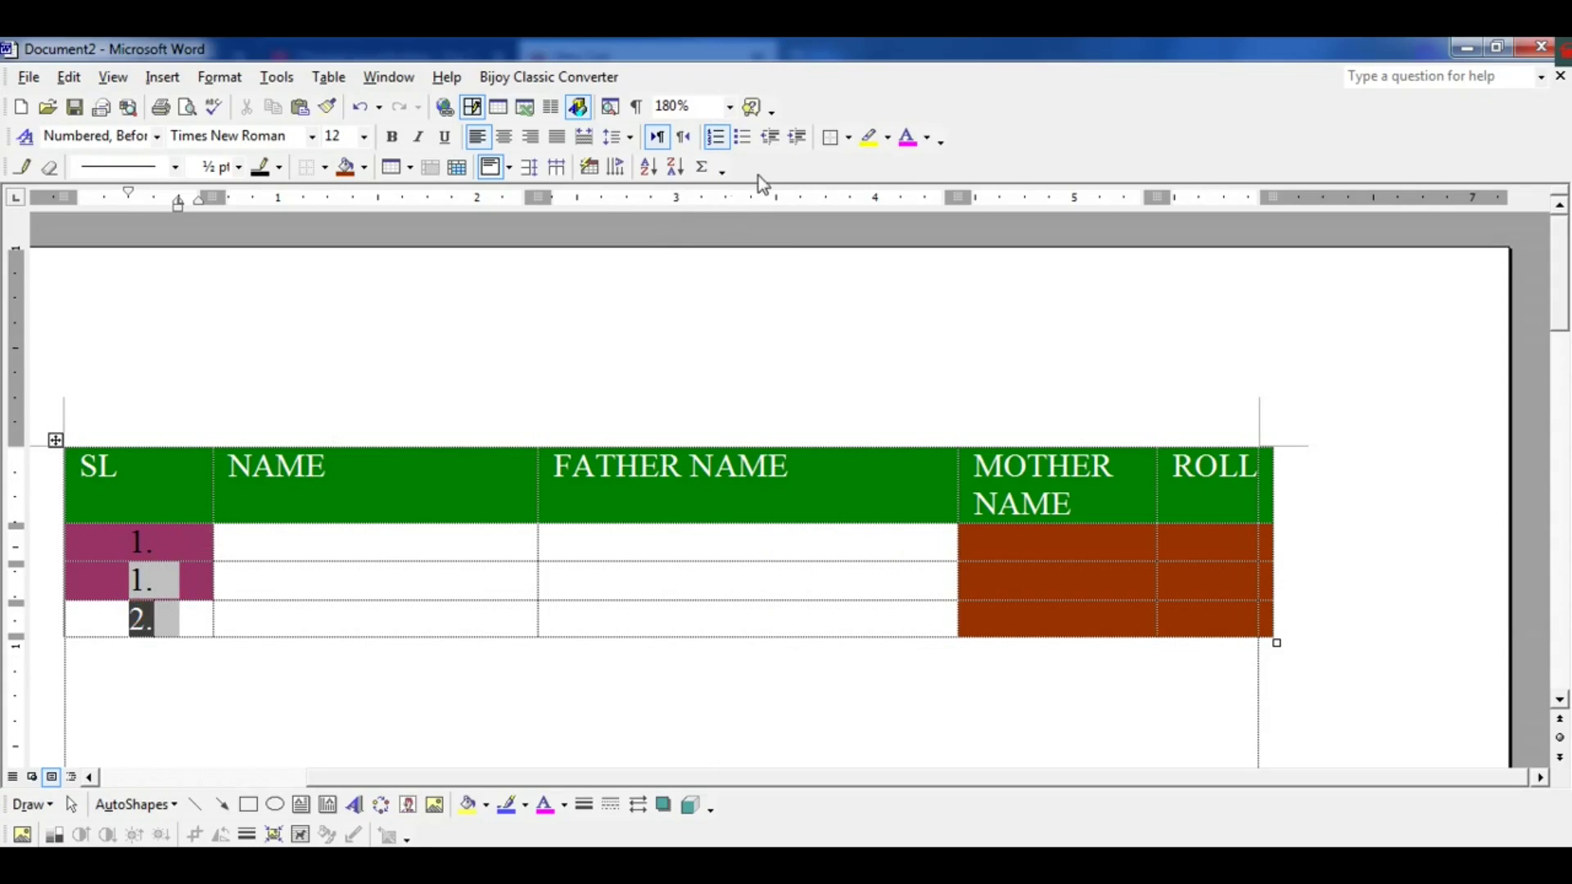
{"action": "left_click", "coordinate": [743, 137]}
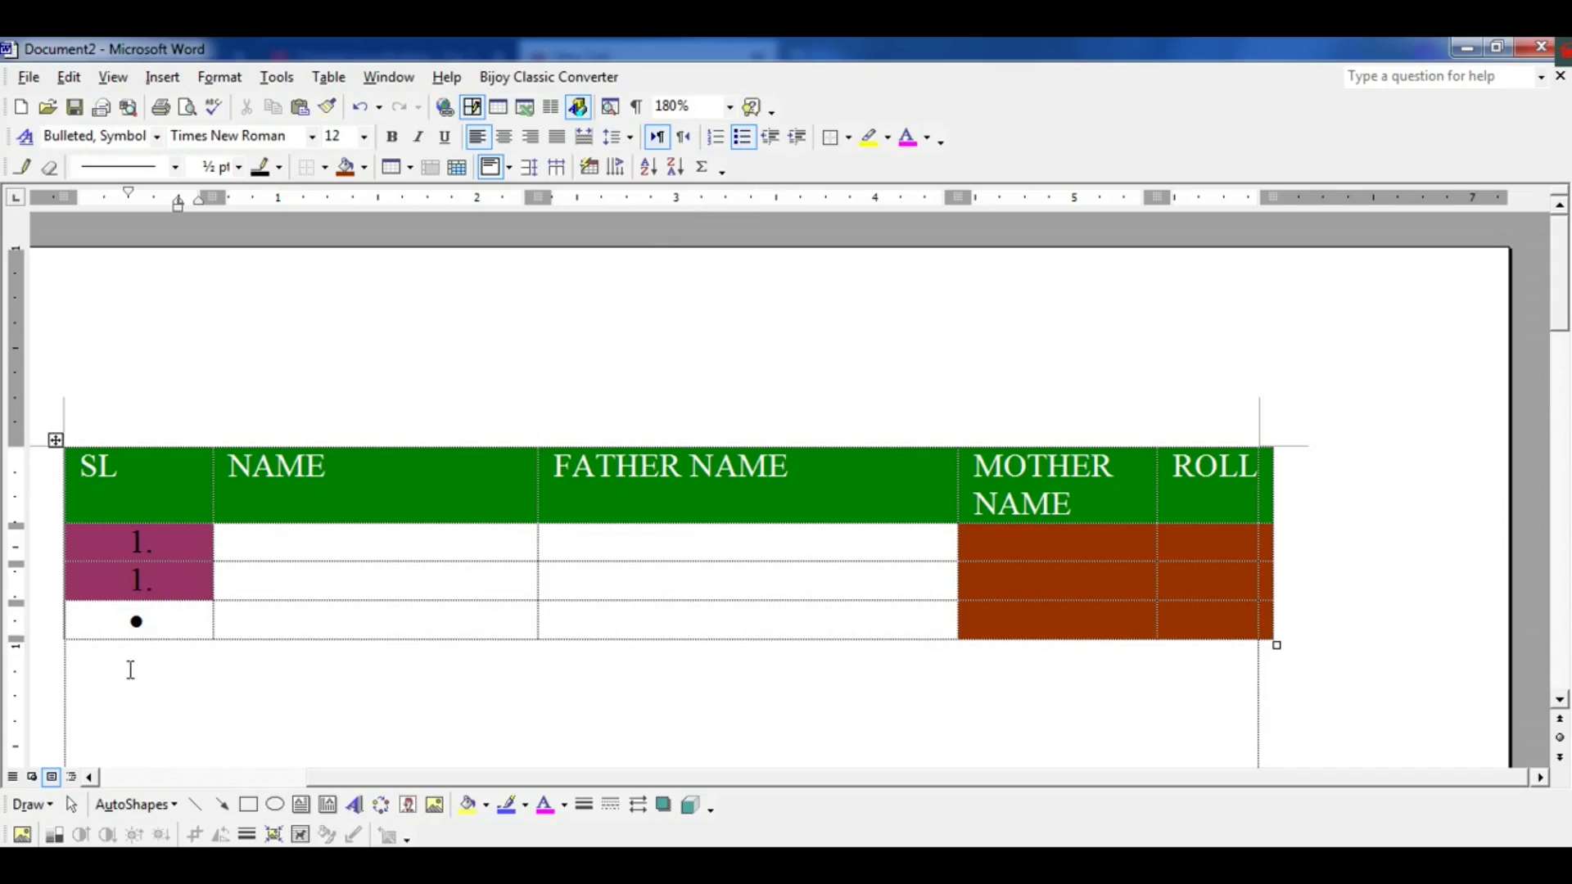
{"action": "left_click", "coordinate": [147, 583]}
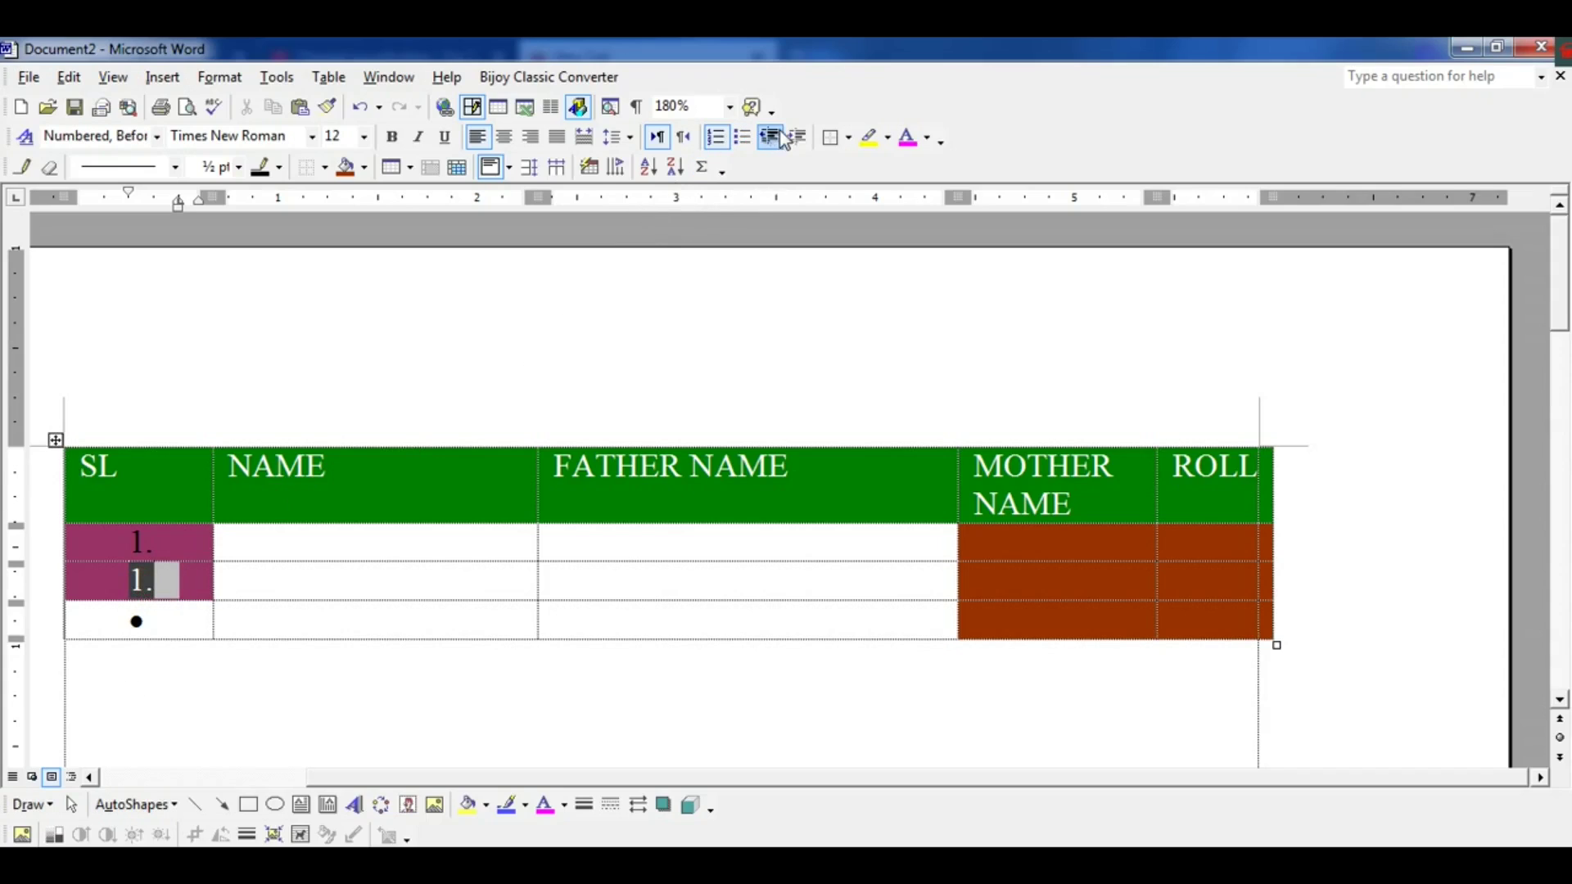
{"action": "left_click", "coordinate": [742, 139]}
{"action": "left_click", "coordinate": [91, 581]}
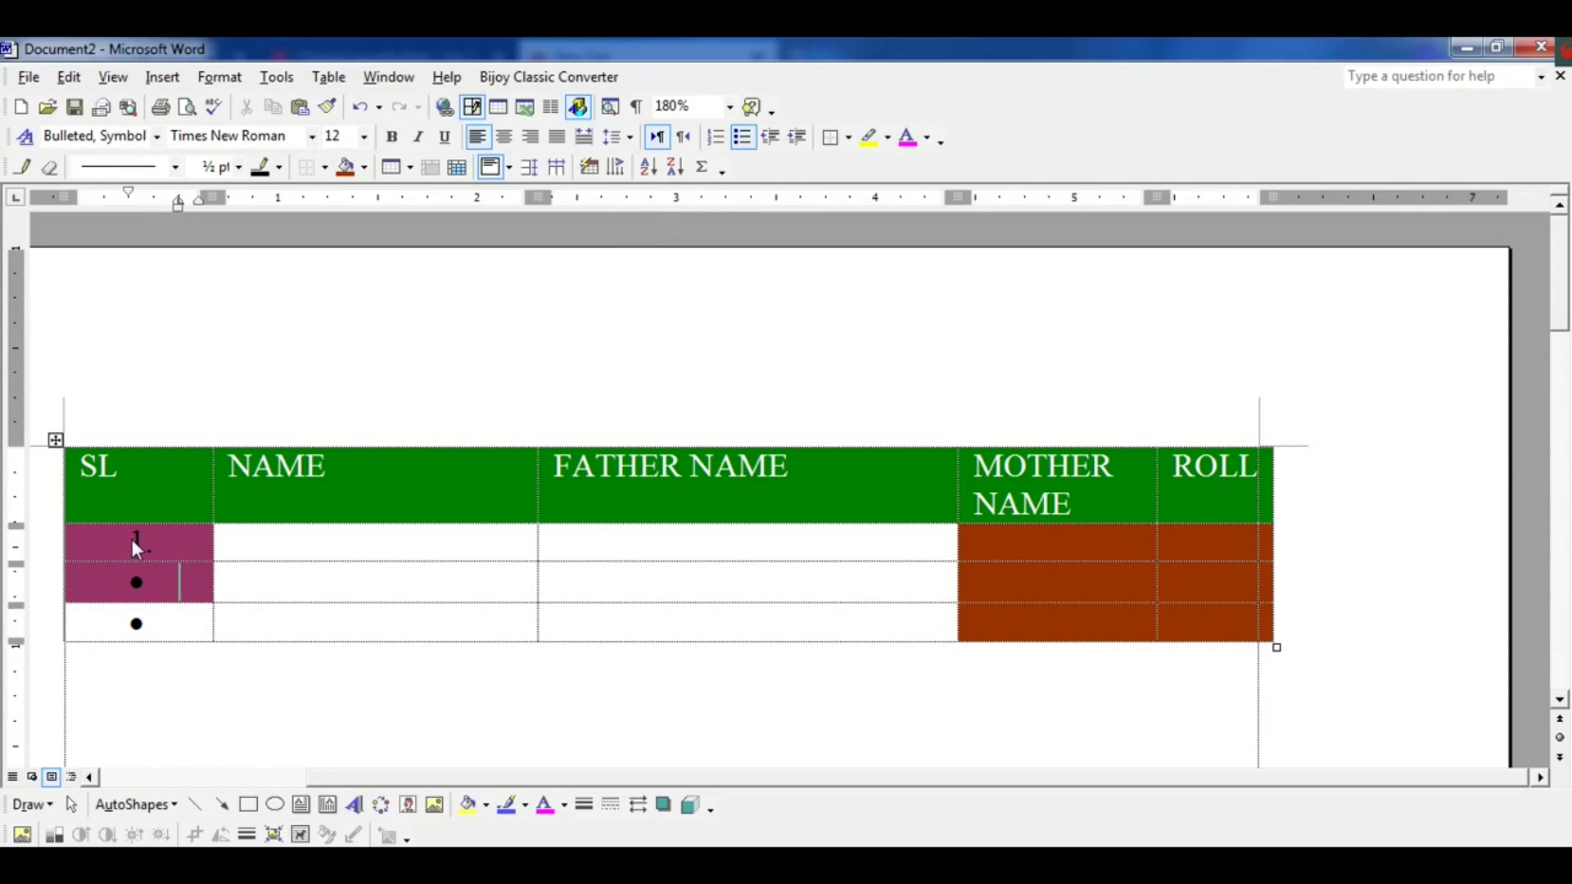
{"action": "left_click", "coordinate": [135, 542]}
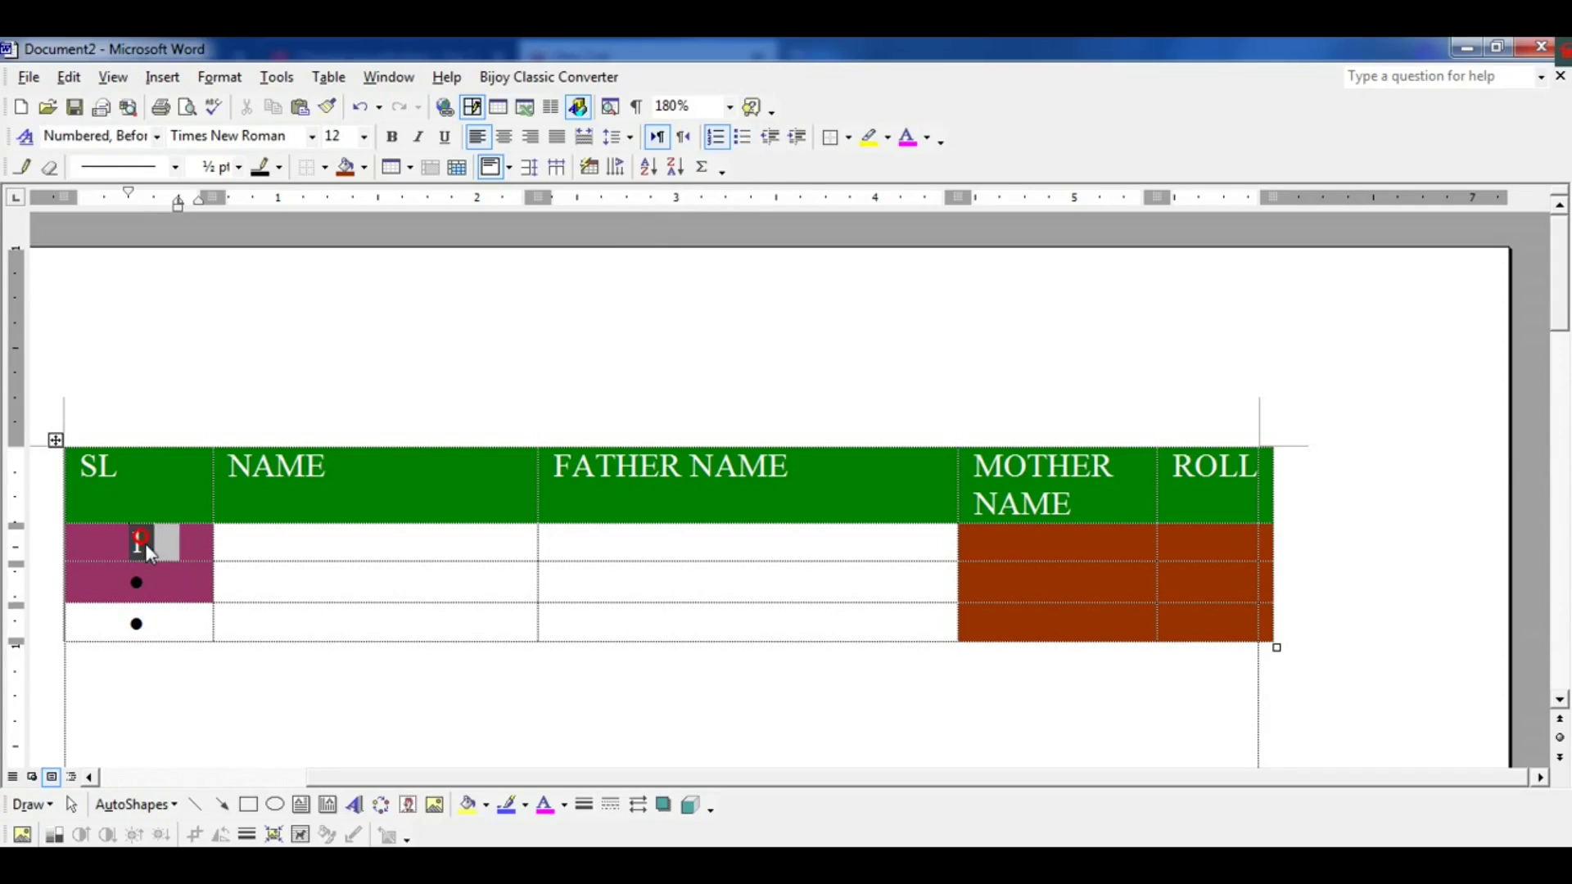
{"action": "left_click", "coordinate": [742, 139]}
Scale the whole table so that its right edge lies at about 5.3 inches on the ruler.
{"action": "left_click", "coordinate": [590, 368]}
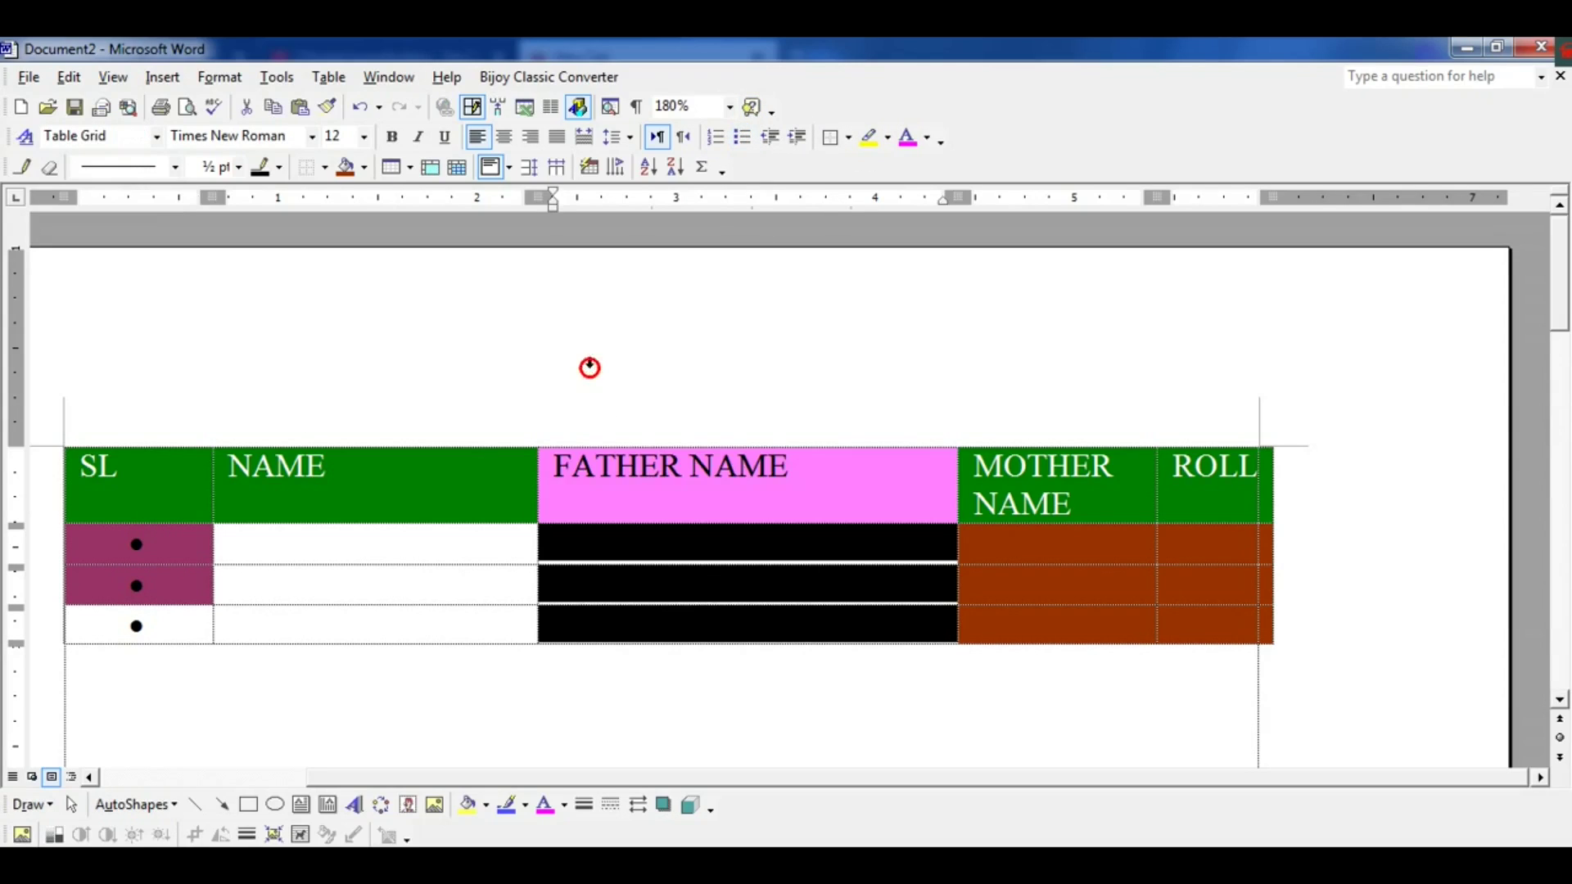
{"action": "left_click", "coordinate": [340, 616]}
{"action": "left_click", "coordinate": [317, 544]}
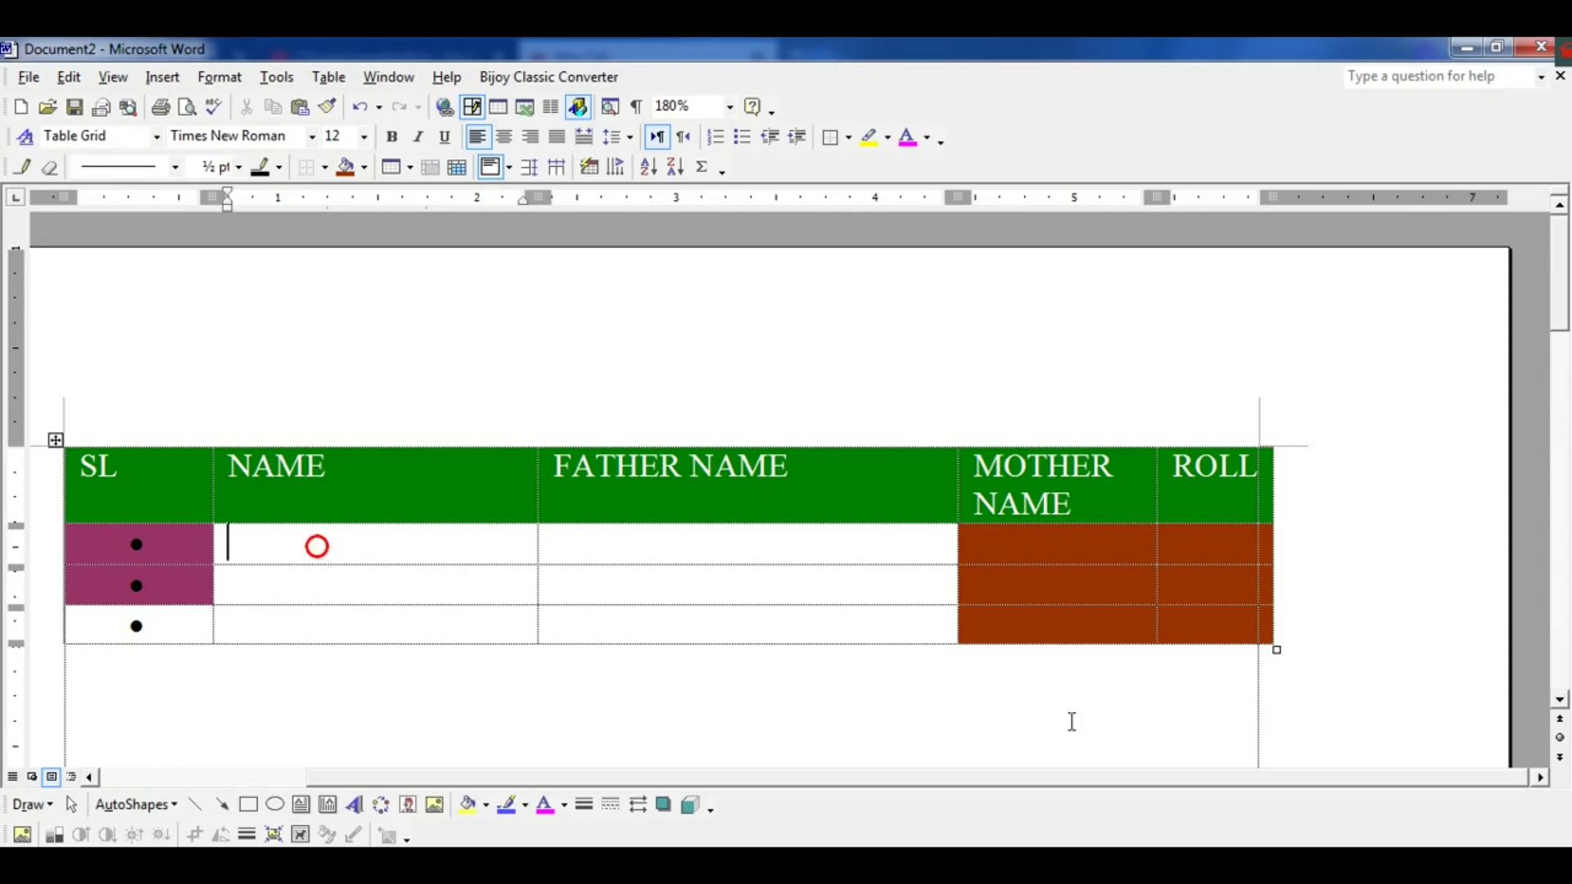
{"action": "left_click_drag", "start_coordinate": [1276, 649], "coordinate": [1089, 677]}
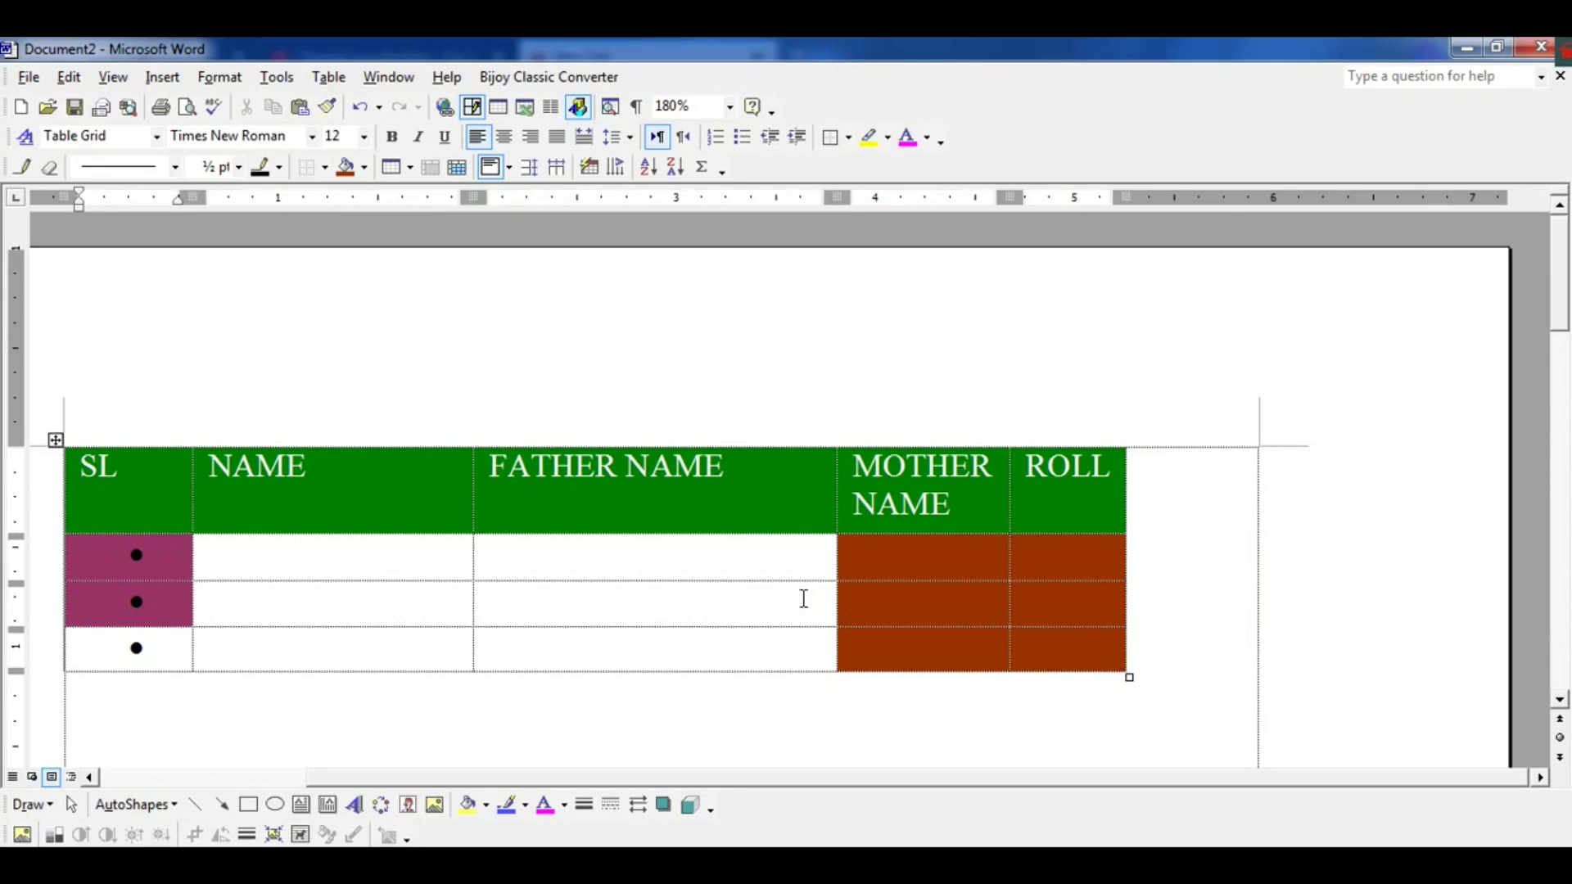
Widen the NAME column at the expense of FATHER NAME and extend the ROLL column to the right page margin.
{"action": "left_click_drag", "start_coordinate": [472, 552], "coordinate": [678, 582]}
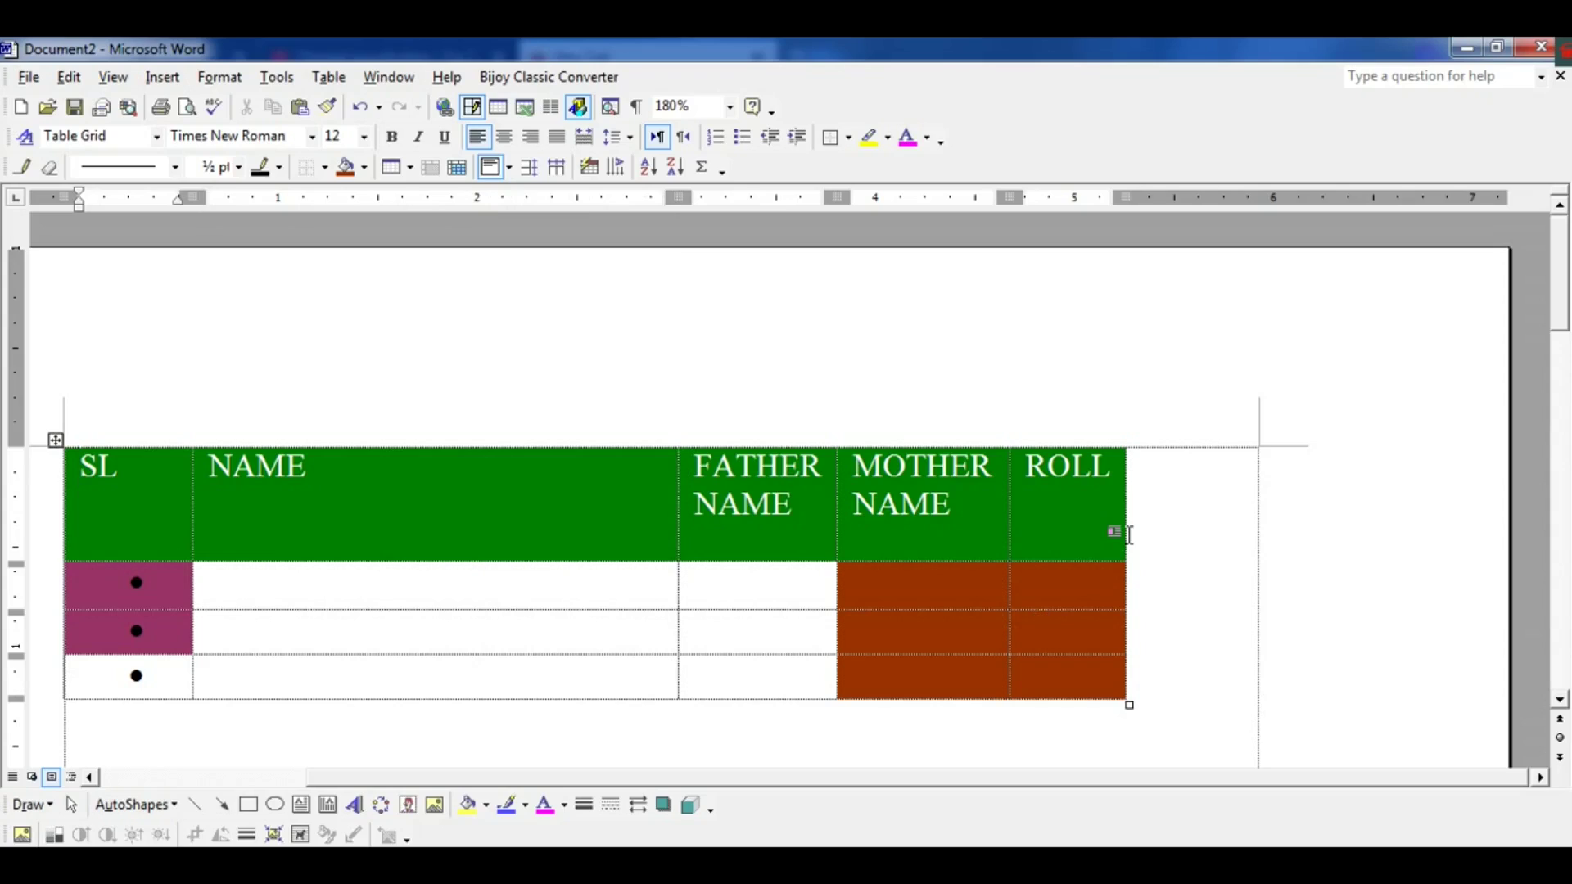
{"action": "left_click_drag", "start_coordinate": [1125, 533], "coordinate": [1259, 516]}
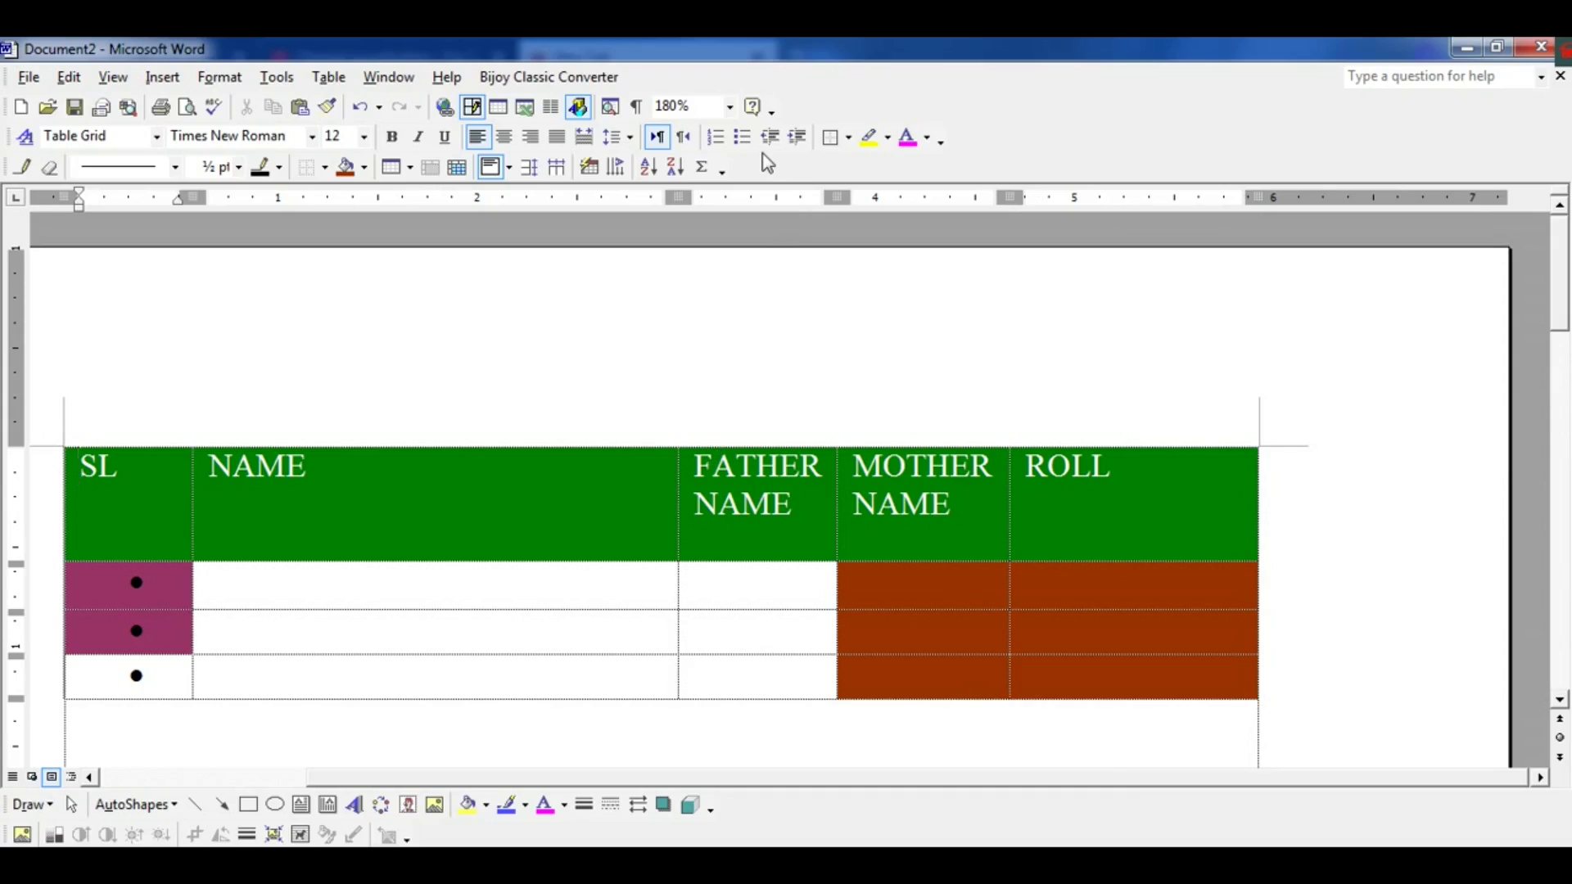
Copy all rows of the table, including the headings, and paste them directly below the original table.
{"action": "left_click", "coordinate": [729, 107]}
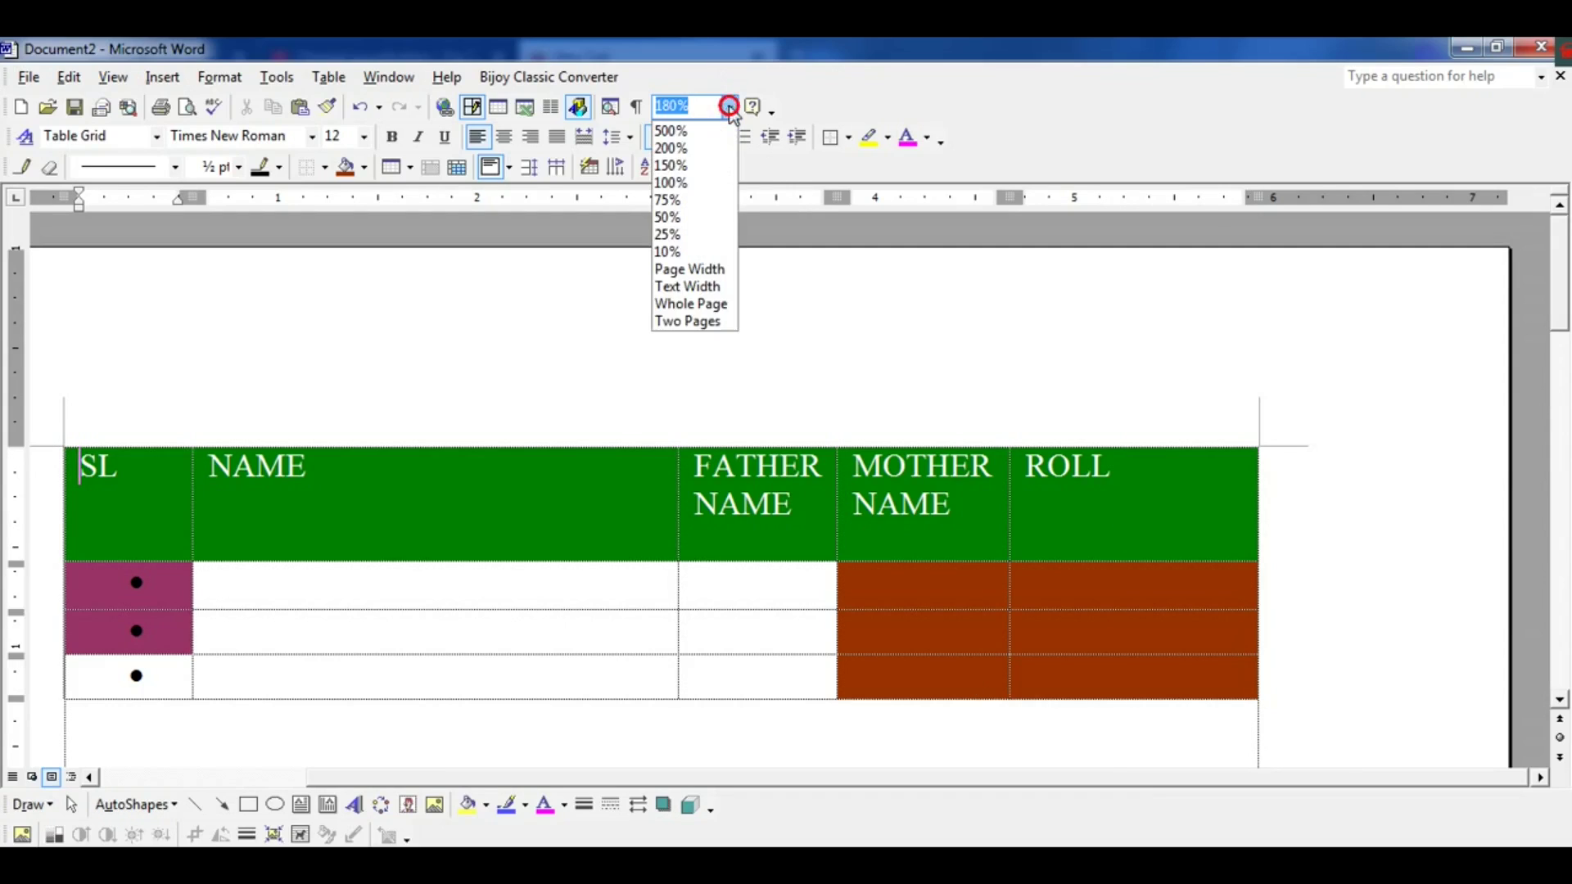
{"action": "left_click", "coordinate": [683, 148]}
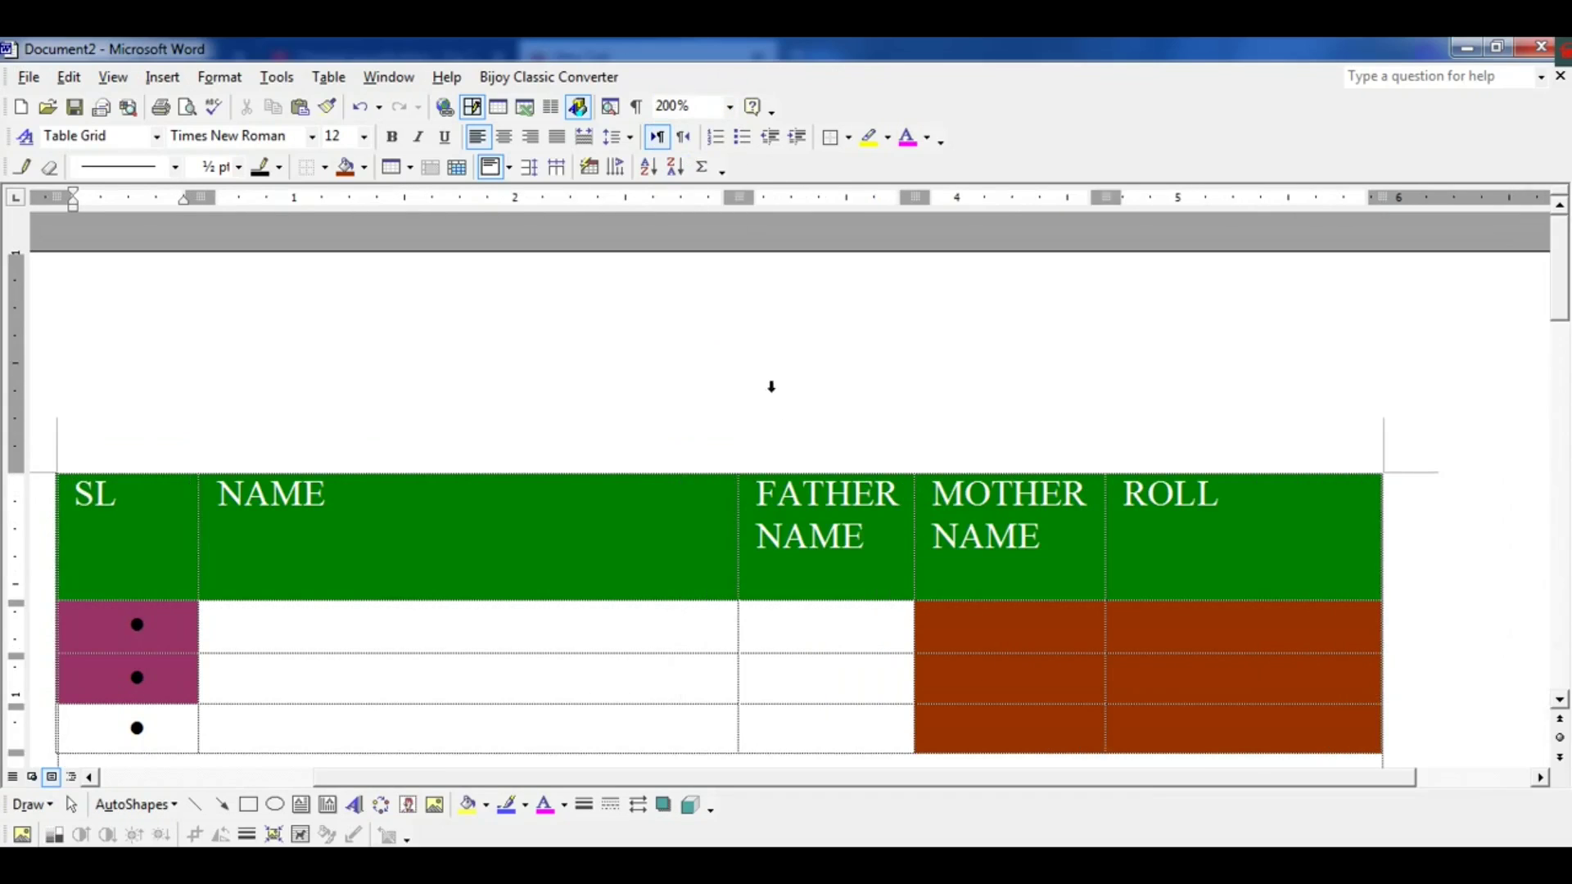
{"action": "scroll", "coordinate": [759, 341], "scroll_direction": "down", "scroll_amount": 3}
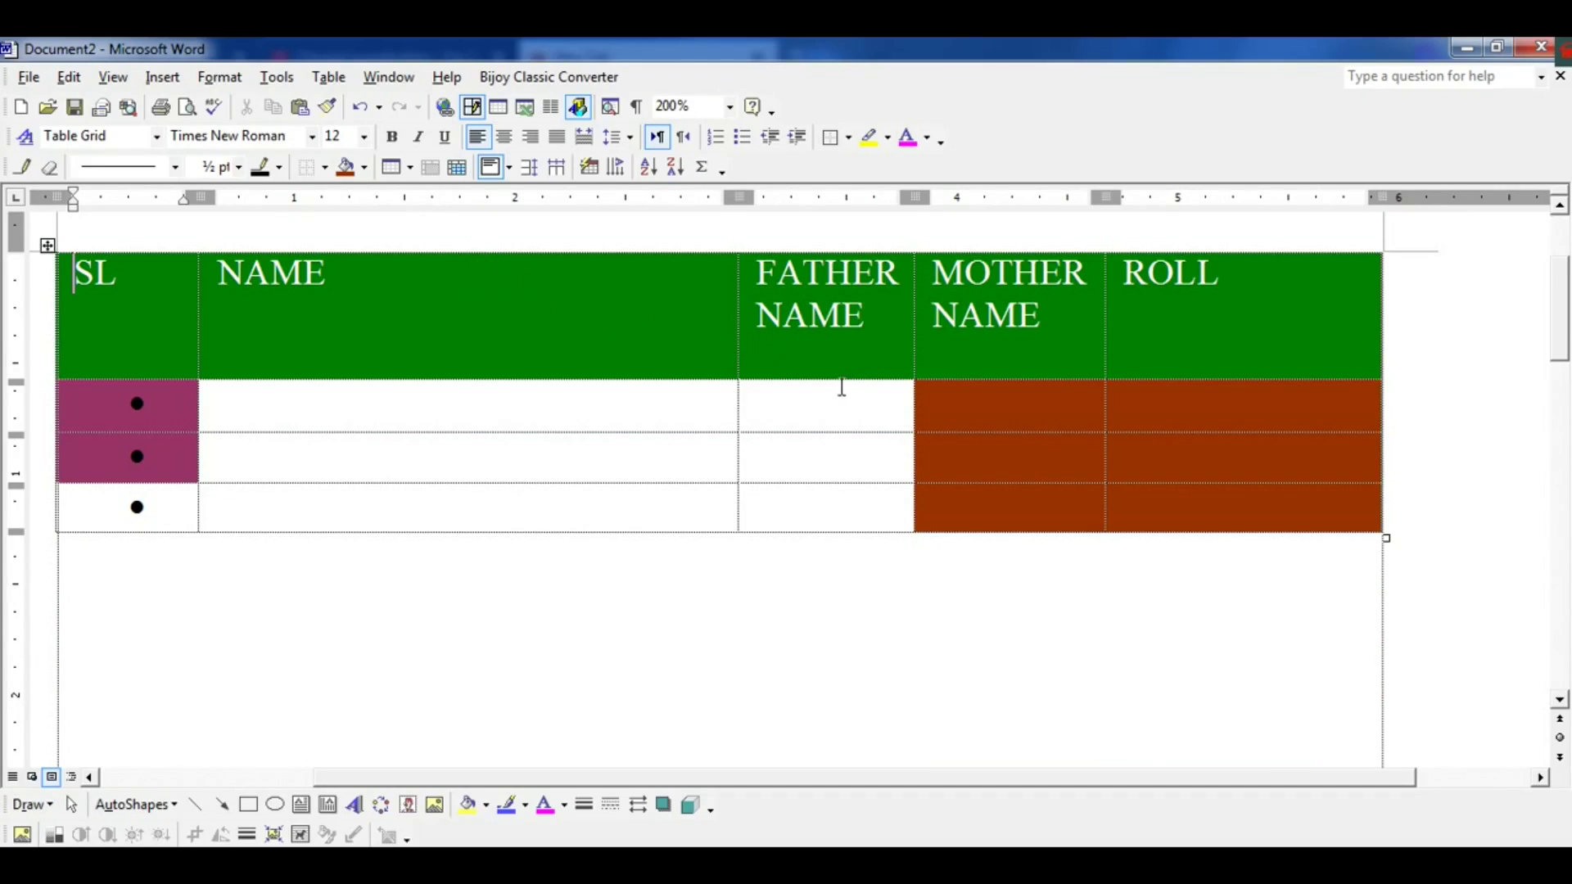
{"action": "scroll", "coordinate": [818, 385], "scroll_direction": "up", "scroll_amount": 2}
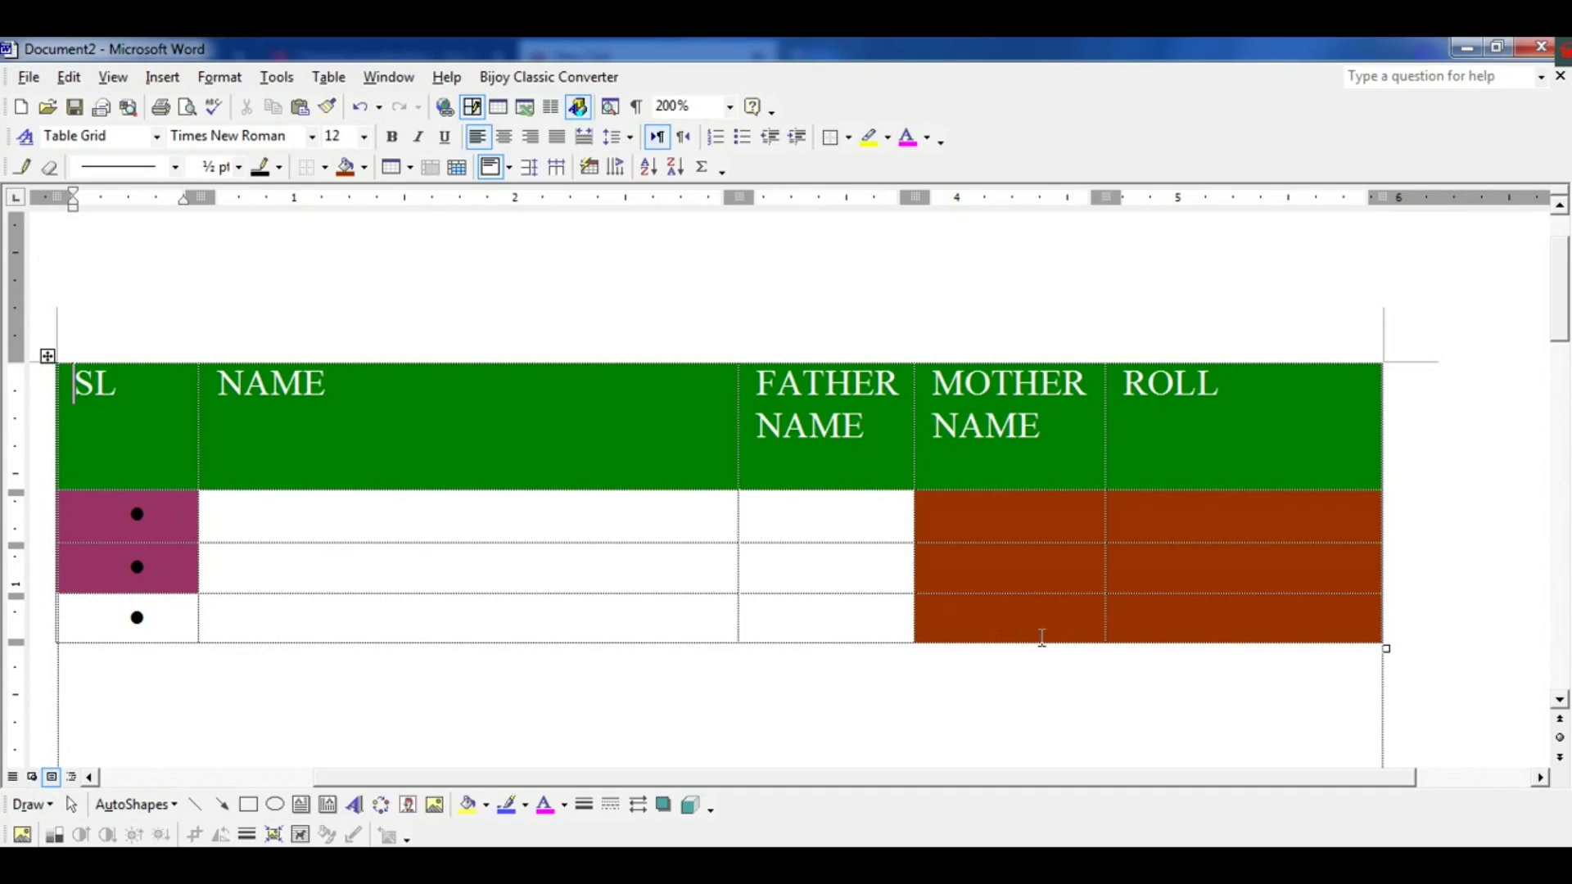
{"action": "left_click_drag", "start_coordinate": [1263, 616], "coordinate": [115, 403]}
{"action": "right_click", "coordinate": [128, 394]}
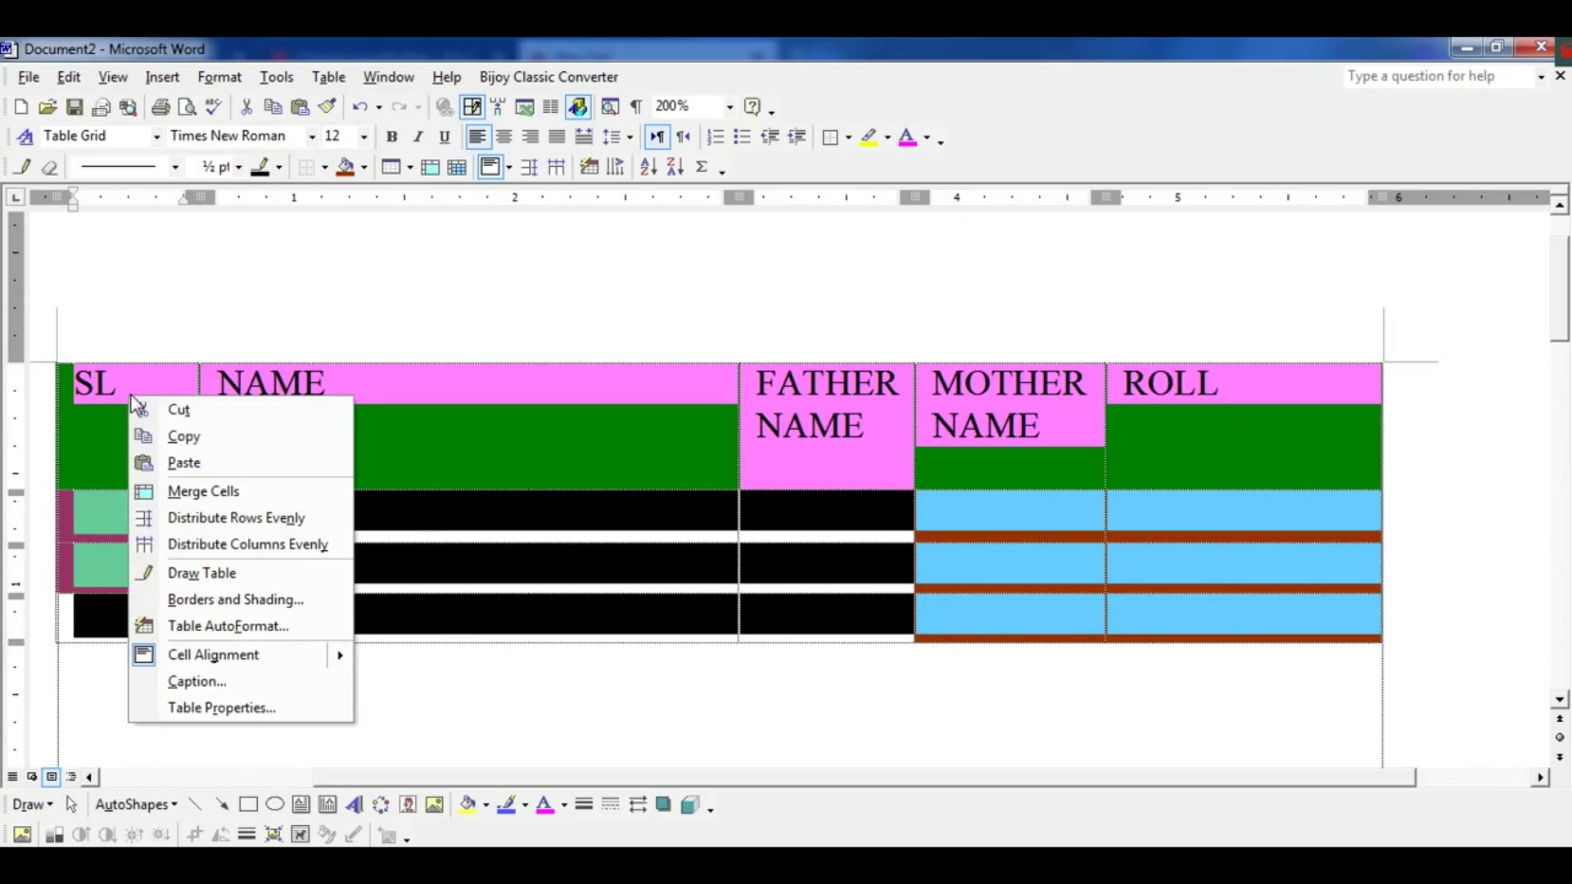
{"action": "left_click", "coordinate": [203, 442]}
{"action": "left_click", "coordinate": [118, 676]}
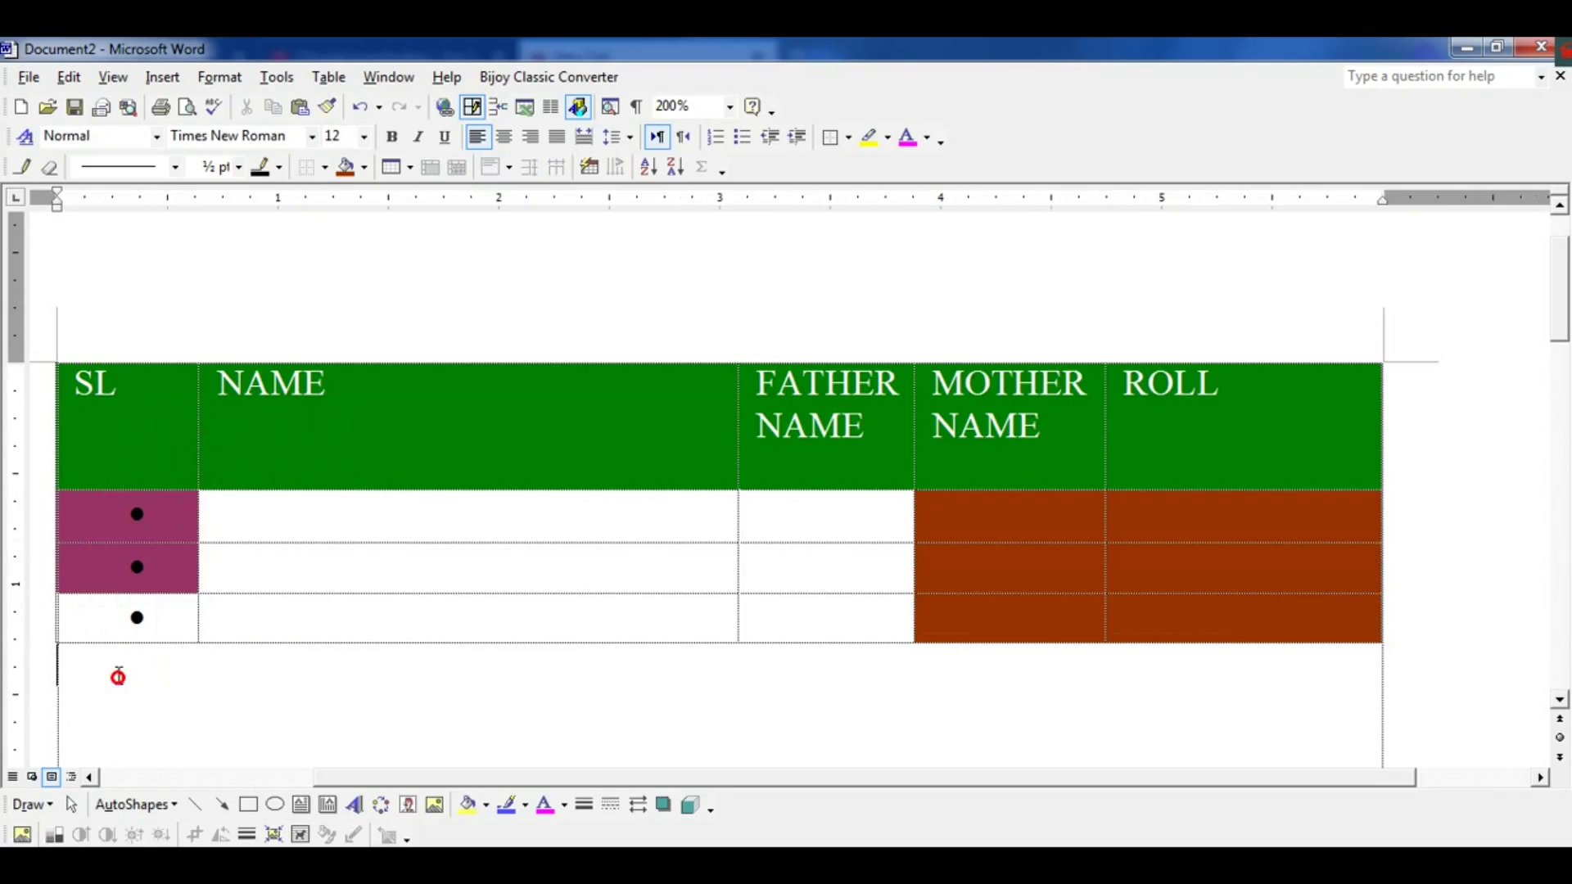
{"action": "right_click", "coordinate": [118, 676]}
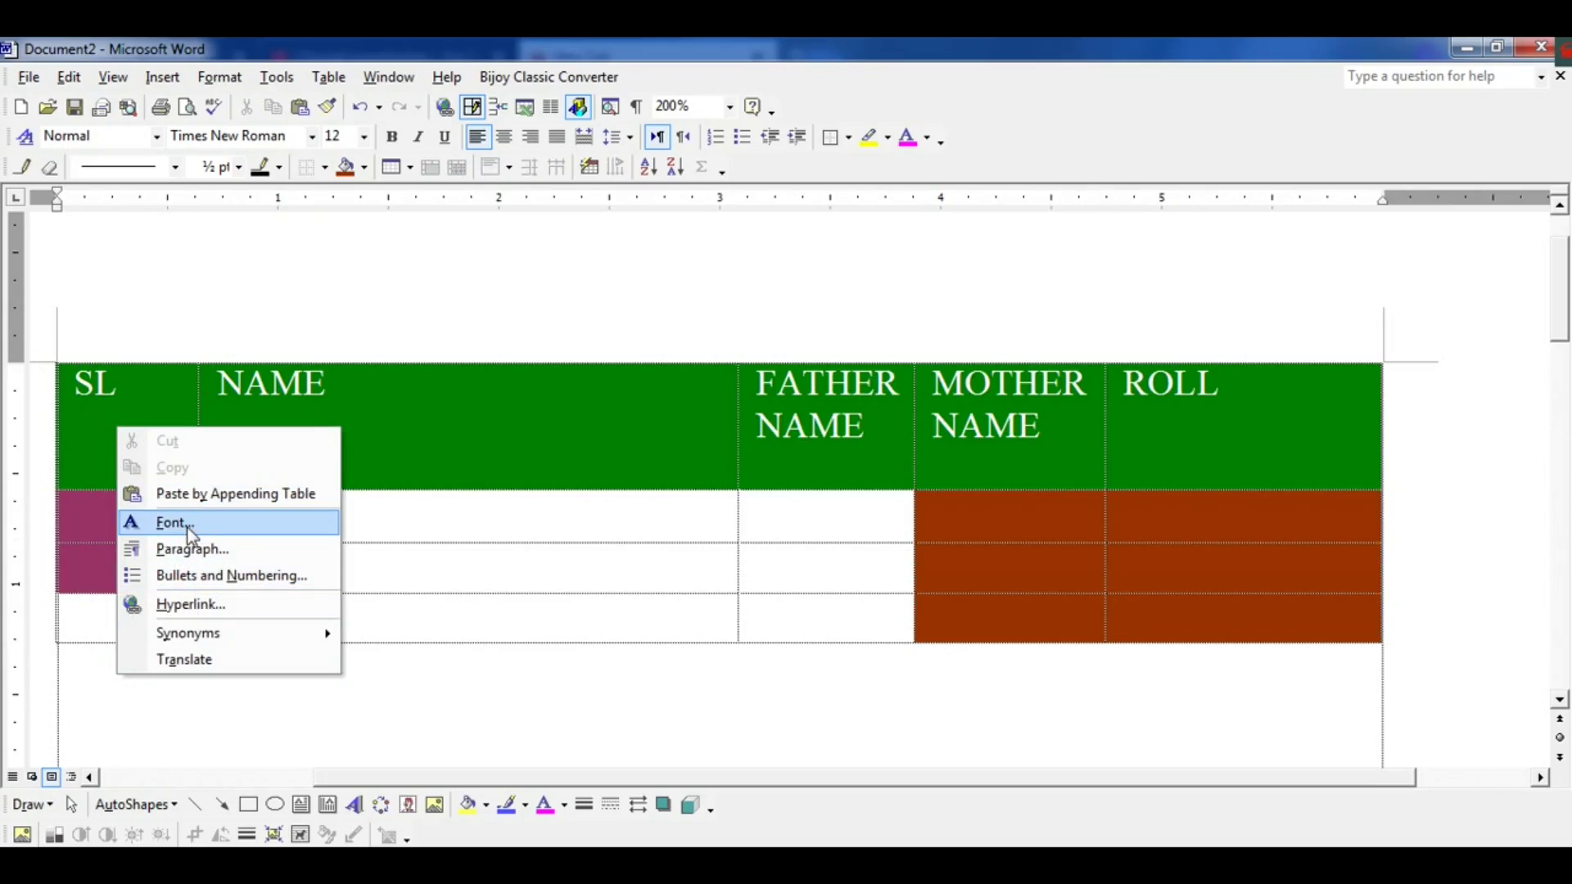
{"action": "left_click", "coordinate": [351, 741]}
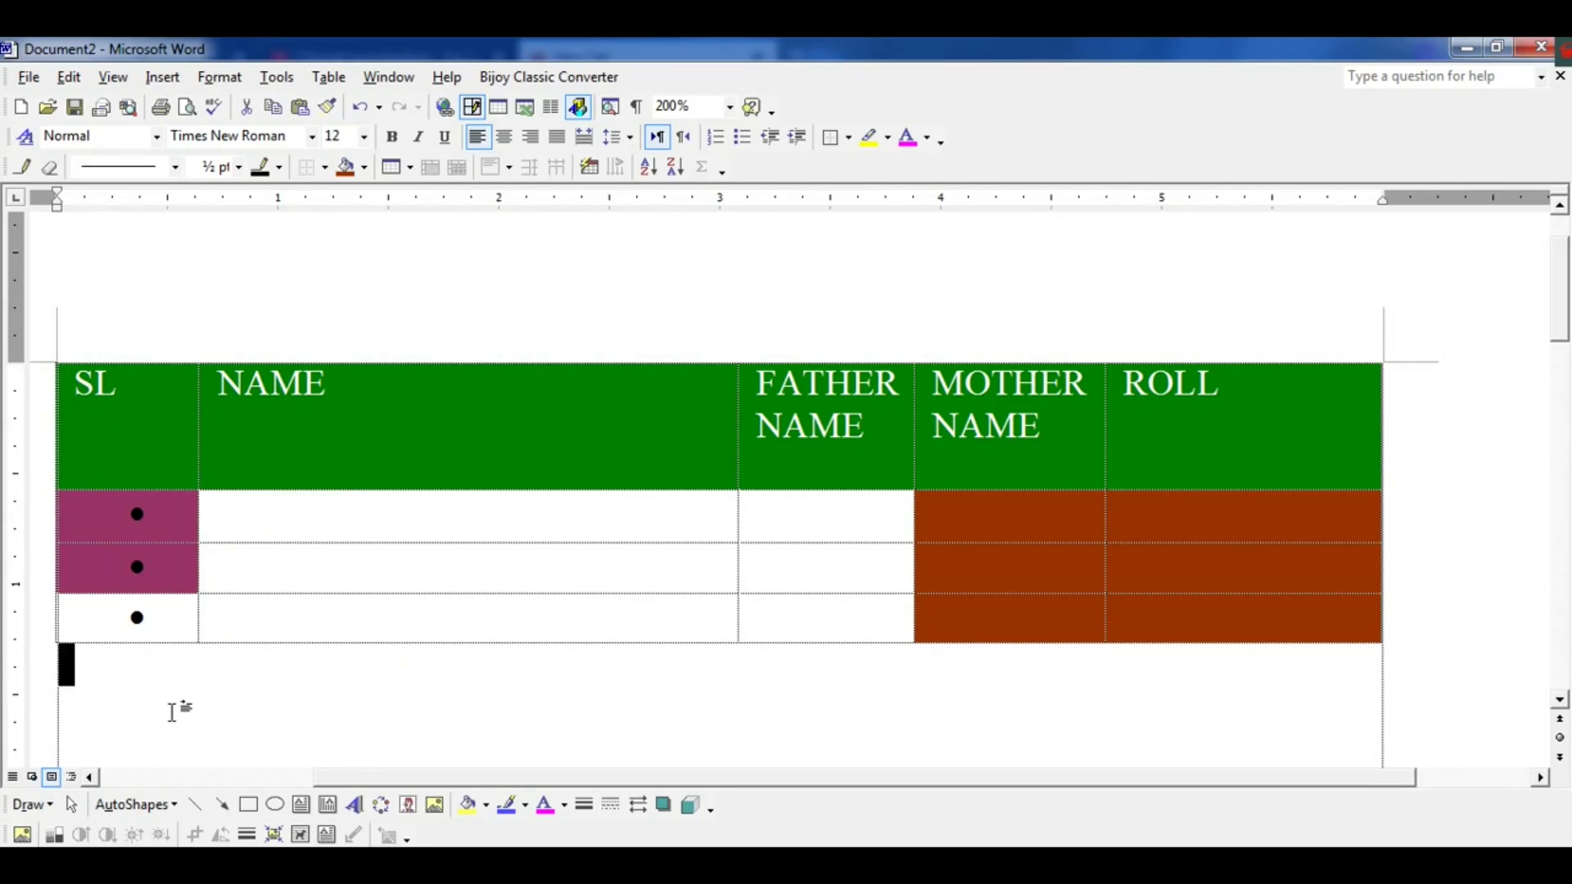
{"action": "key", "text": "ctrl+v"}
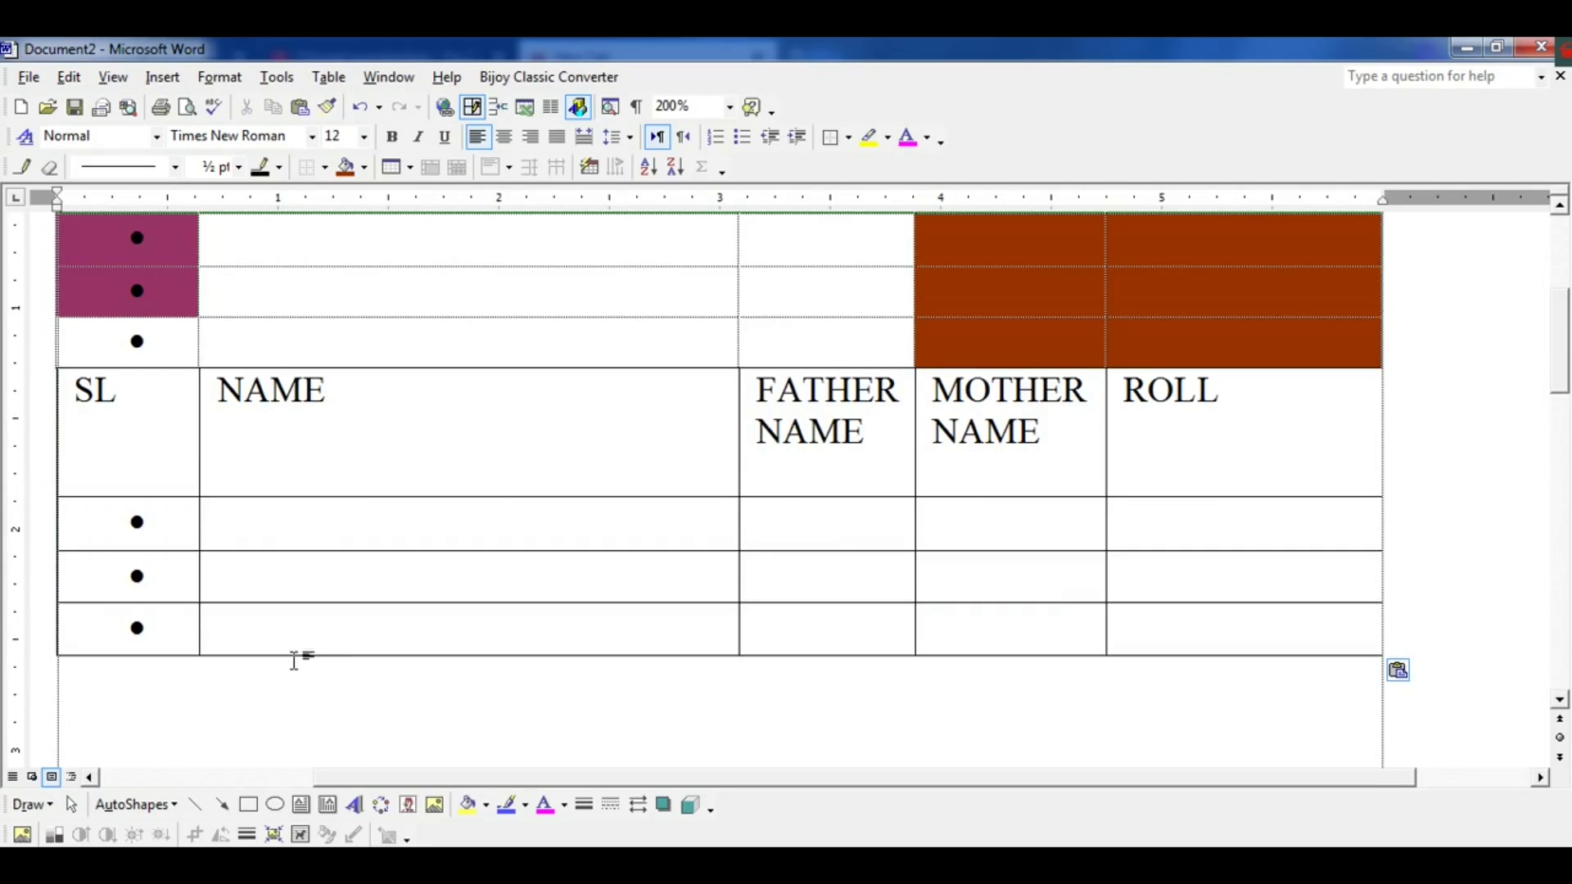
Shade the heading row of the pasted table gray.
{"action": "scroll", "coordinate": [362, 656], "scroll_direction": "down", "scroll_amount": 2}
{"action": "scroll", "coordinate": [491, 653], "scroll_direction": "up", "scroll_amount": 5}
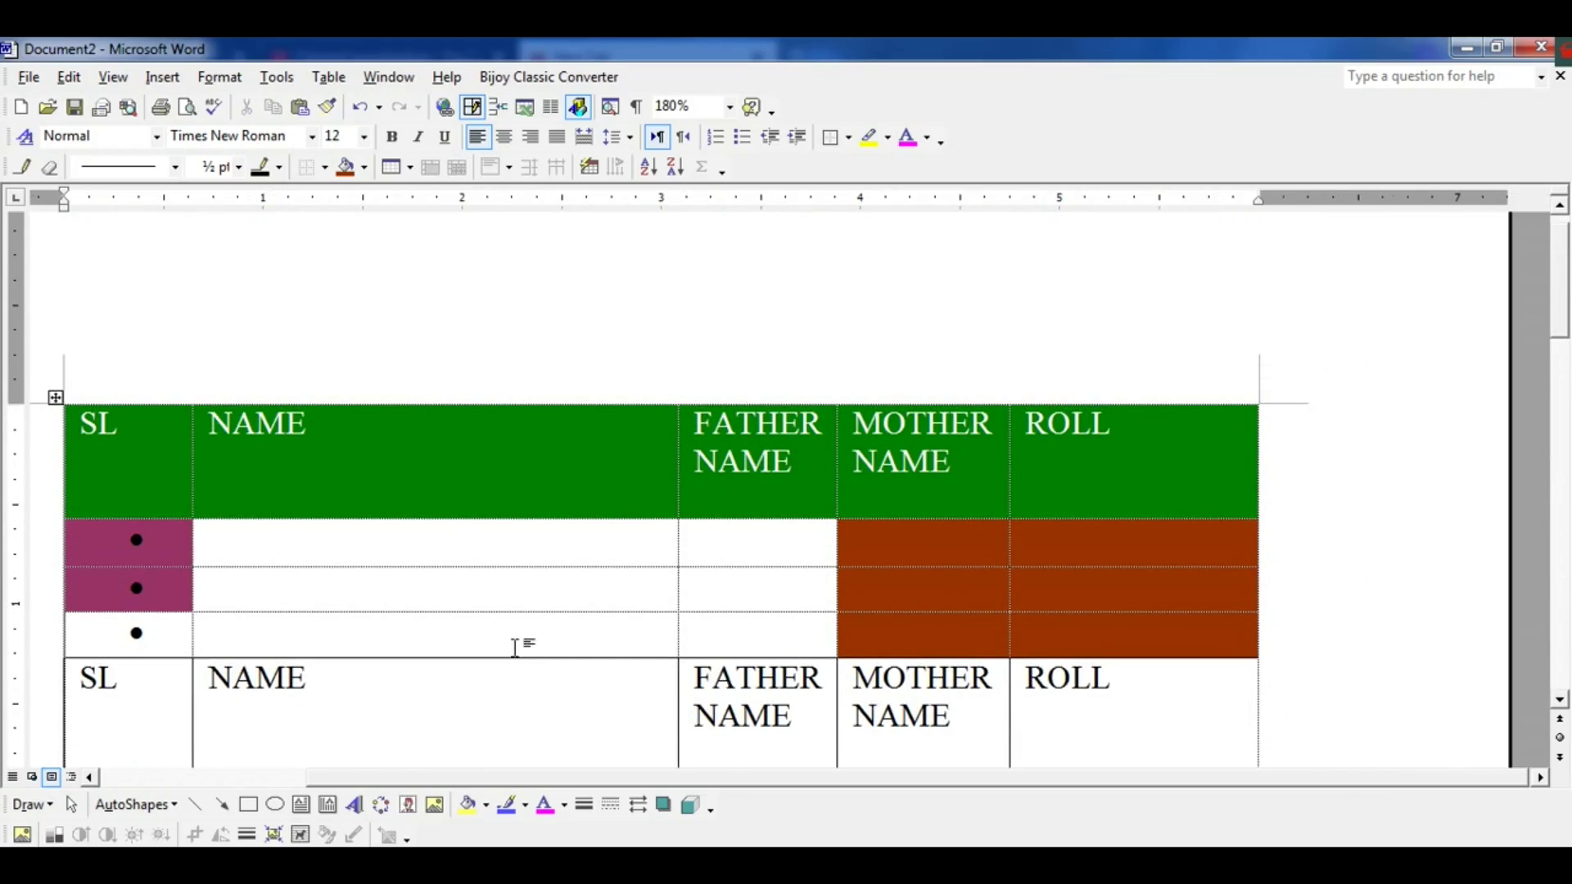
{"action": "scroll", "coordinate": [515, 648], "scroll_direction": "down", "scroll_amount": 2}
{"action": "scroll", "coordinate": [522, 645], "scroll_direction": "down", "scroll_amount": 3}
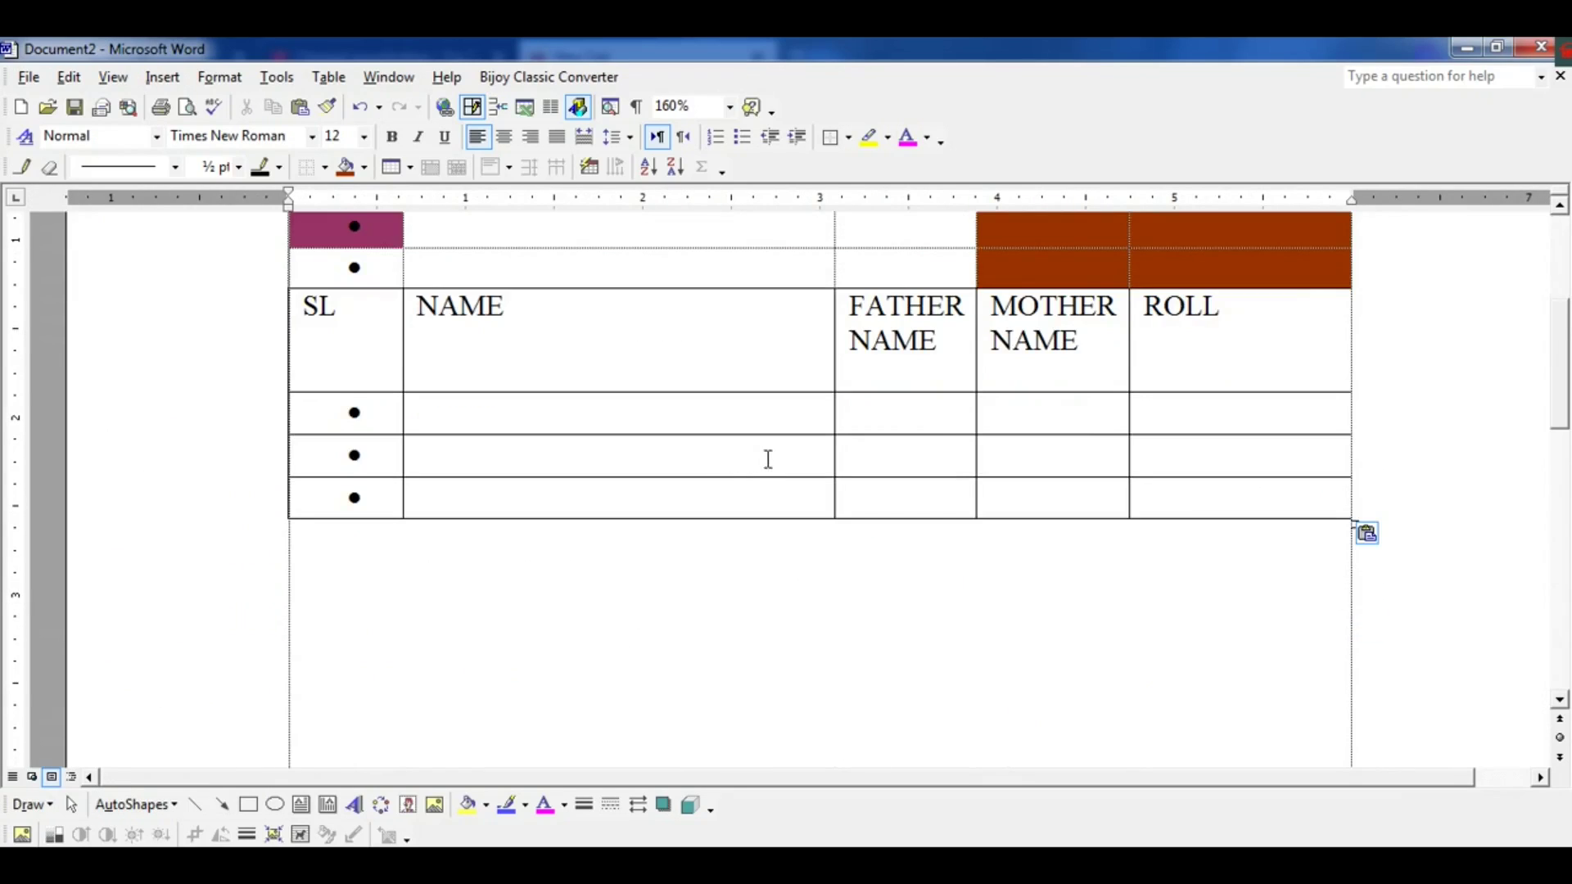
{"action": "left_click_drag", "start_coordinate": [1233, 344], "coordinate": [572, 290]}
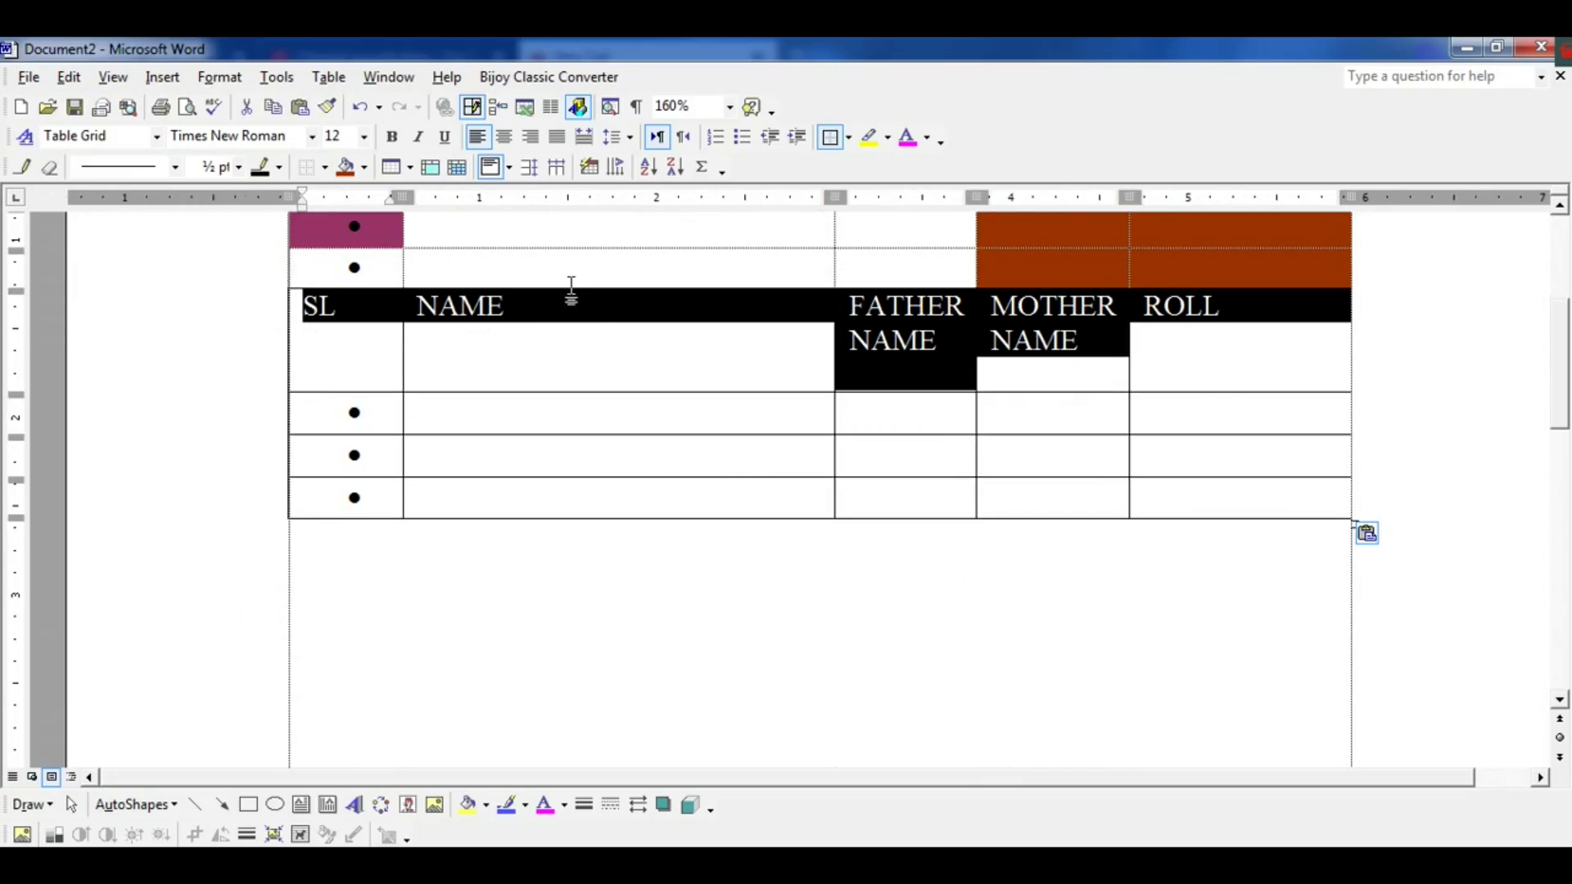
{"action": "right_click", "coordinate": [701, 316]}
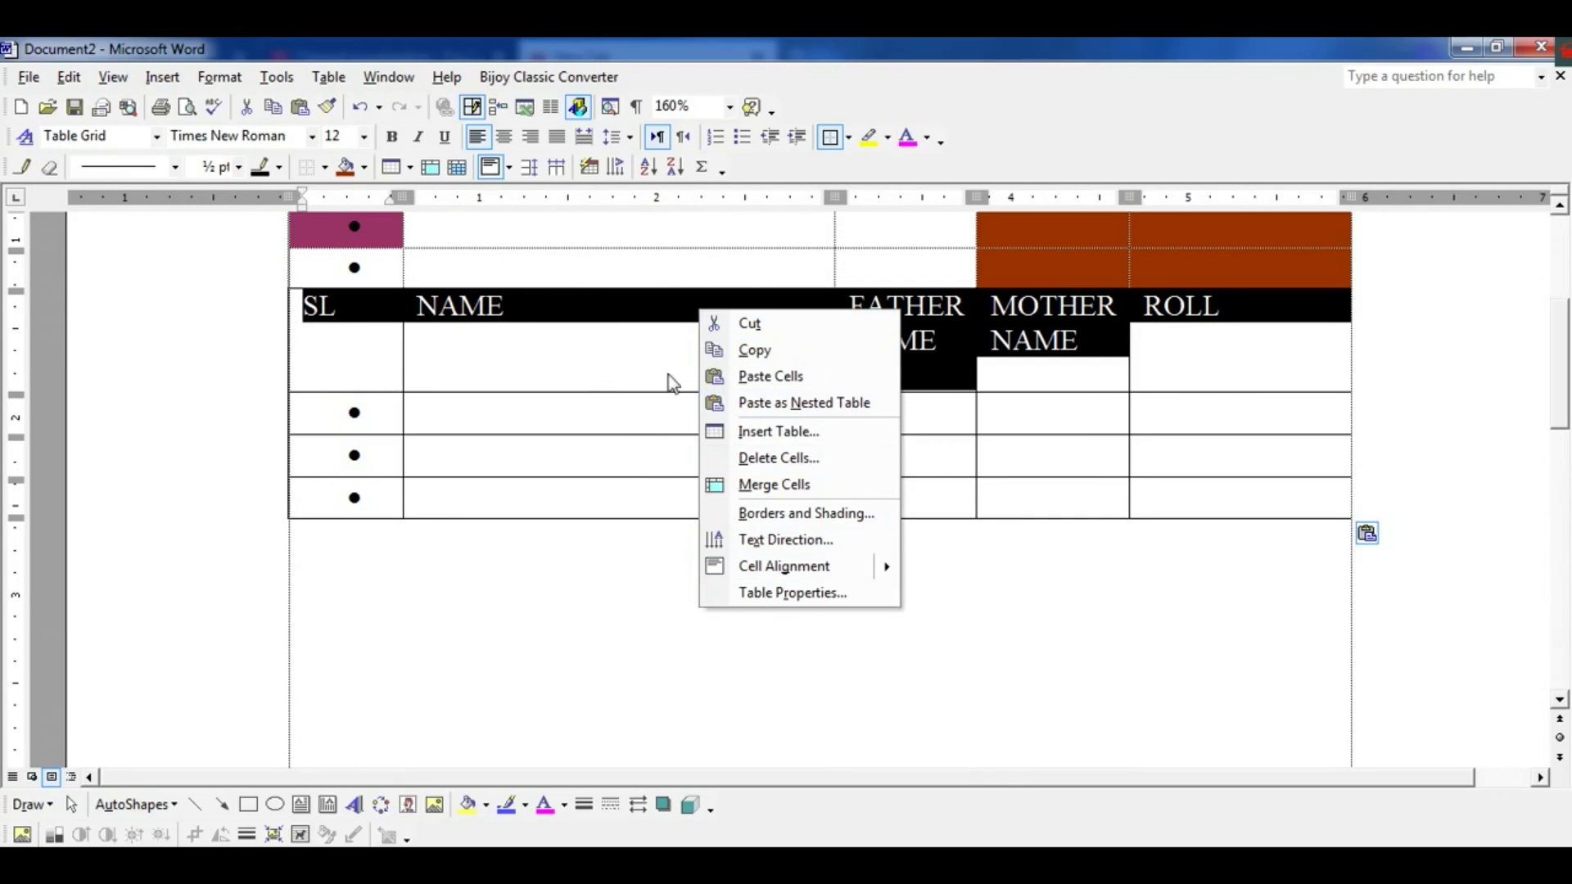
{"action": "left_click", "coordinate": [363, 169]}
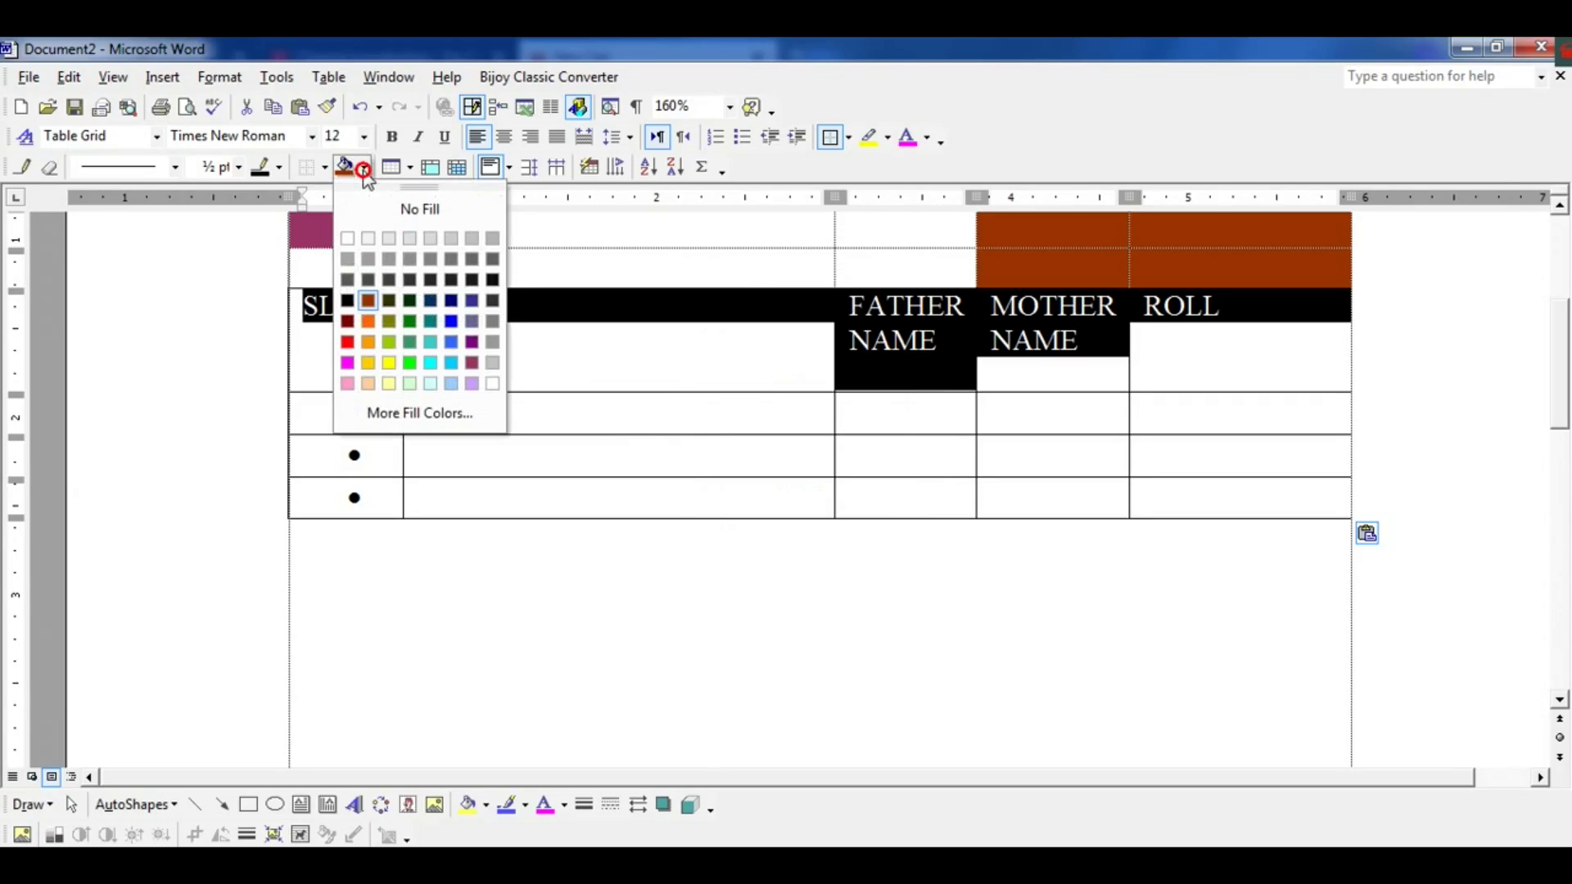
{"action": "left_click", "coordinate": [389, 260]}
{"action": "left_click", "coordinate": [461, 375]}
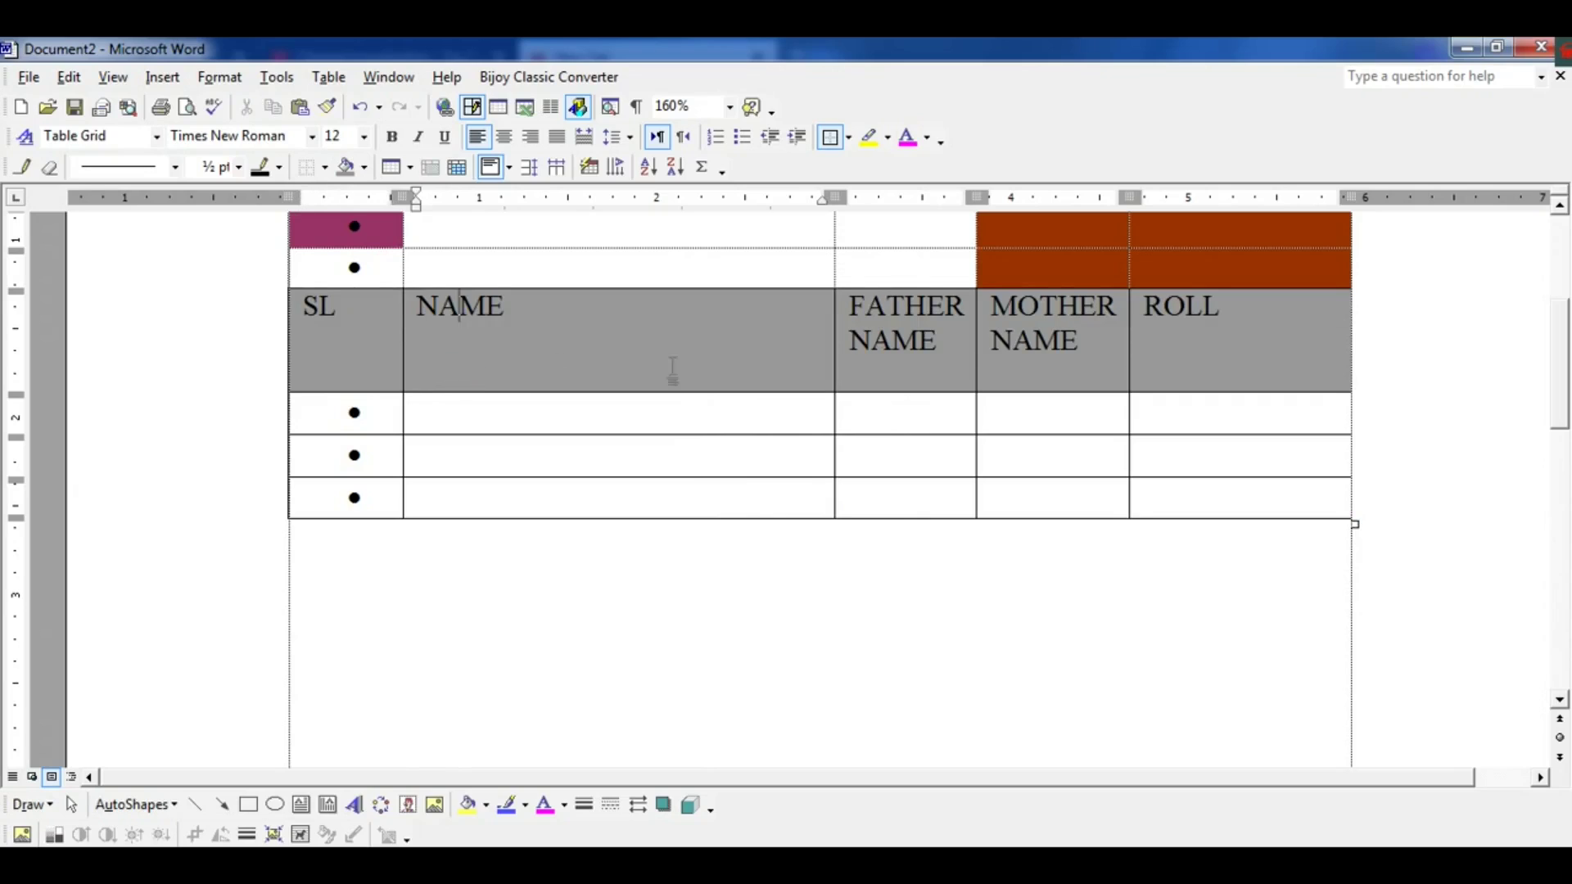
{"action": "left_click_drag", "start_coordinate": [1156, 494], "coordinate": [1014, 411]}
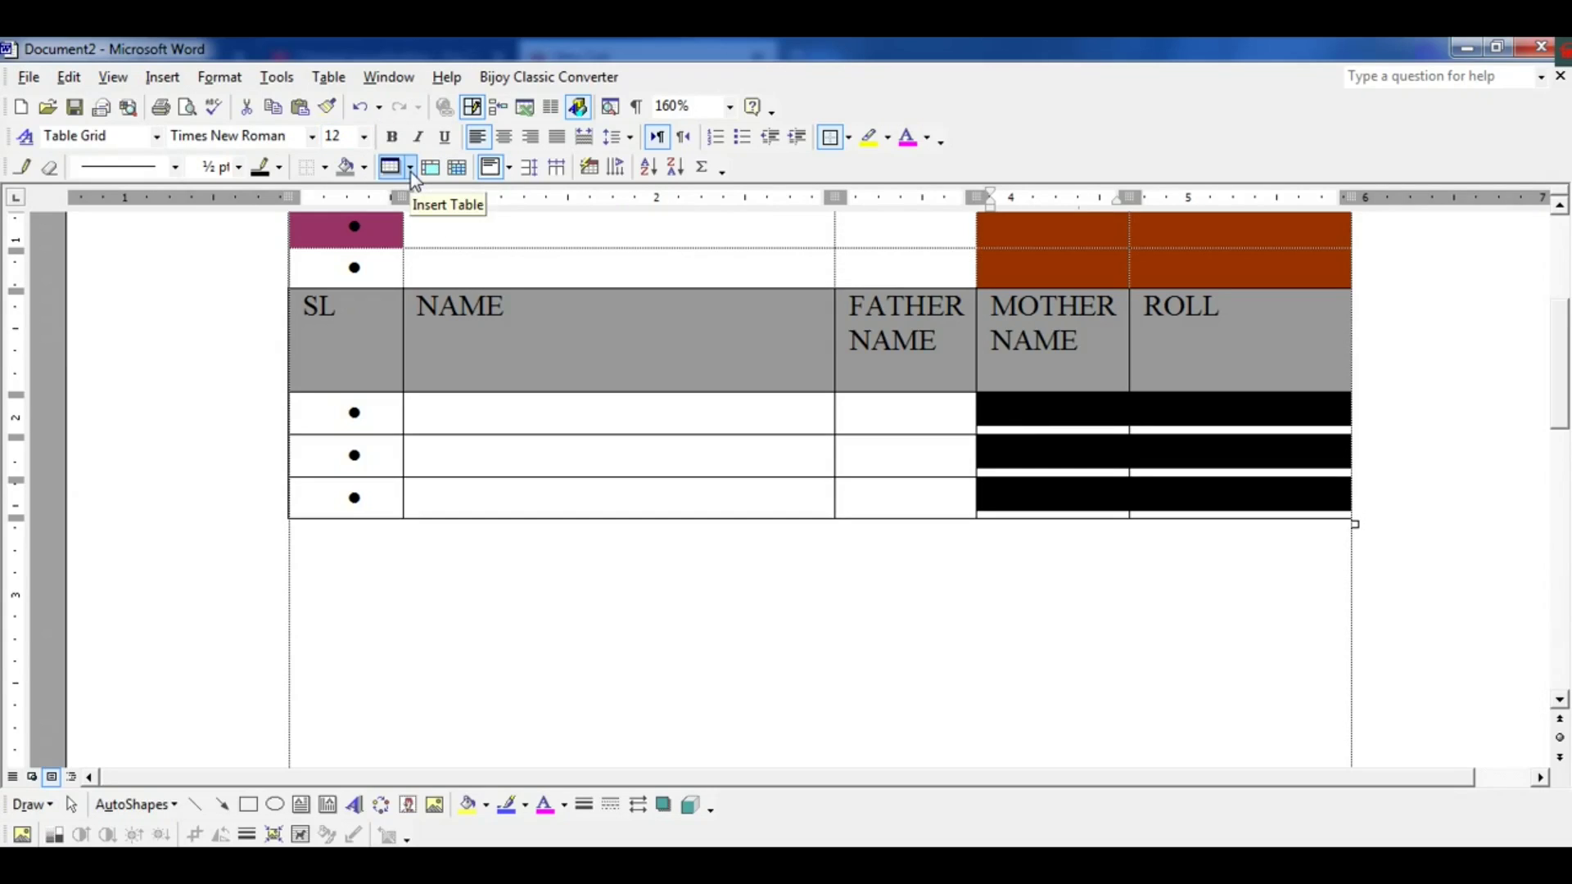
{"action": "left_click", "coordinate": [537, 309]}
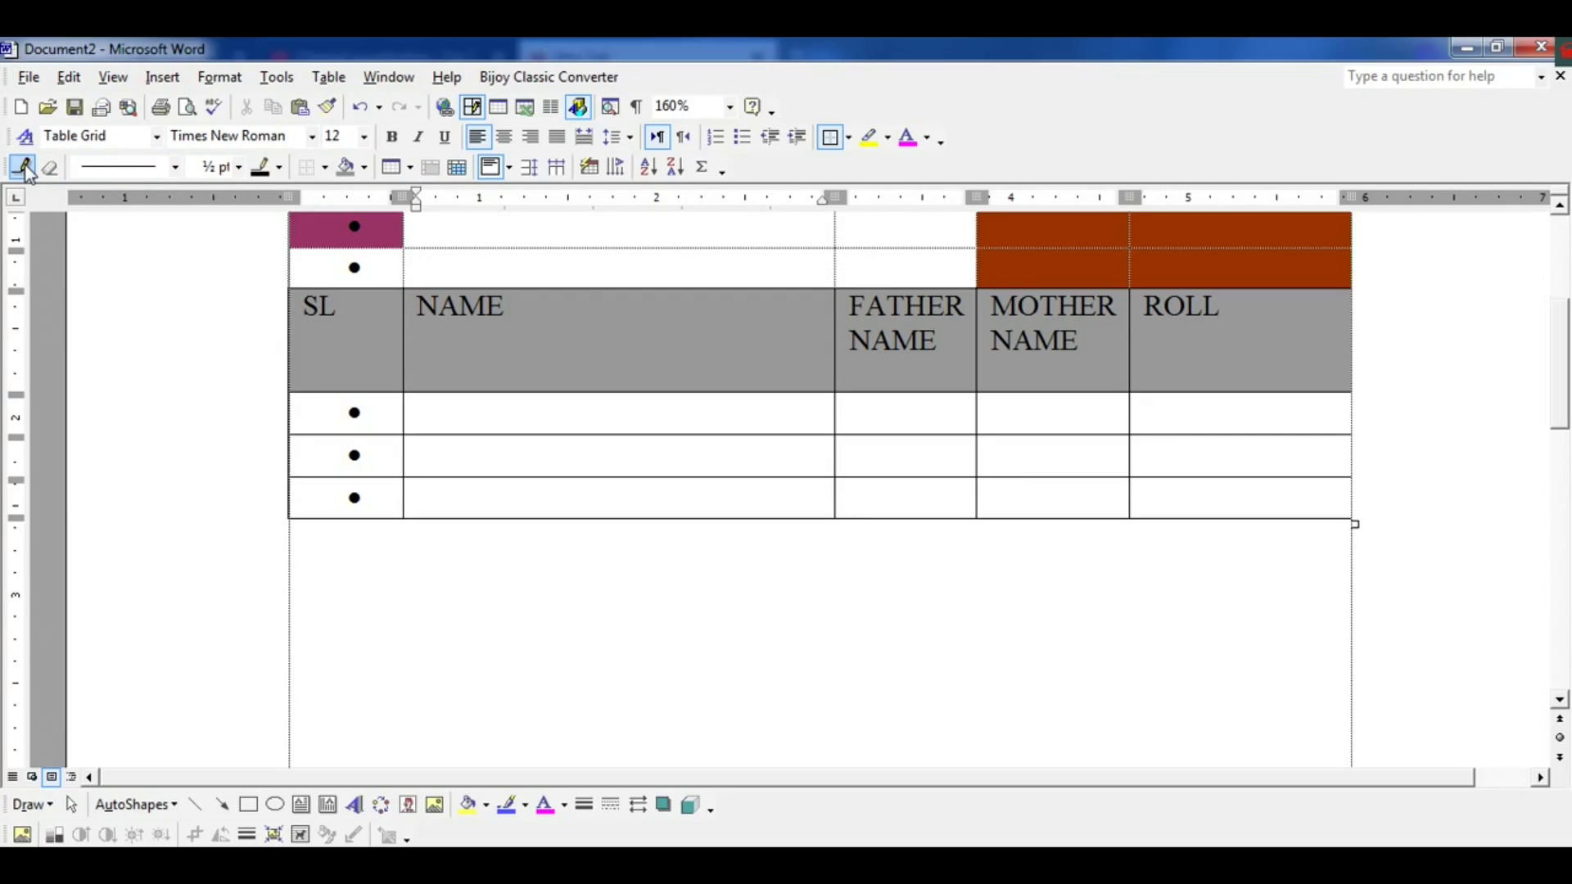
{"action": "left_click", "coordinate": [705, 666]}
Draw three vertical lines through all rows of the table to divide the wide NAME column into four columns.
{"action": "scroll", "coordinate": [707, 623], "scroll_direction": "down", "scroll_amount": 3}
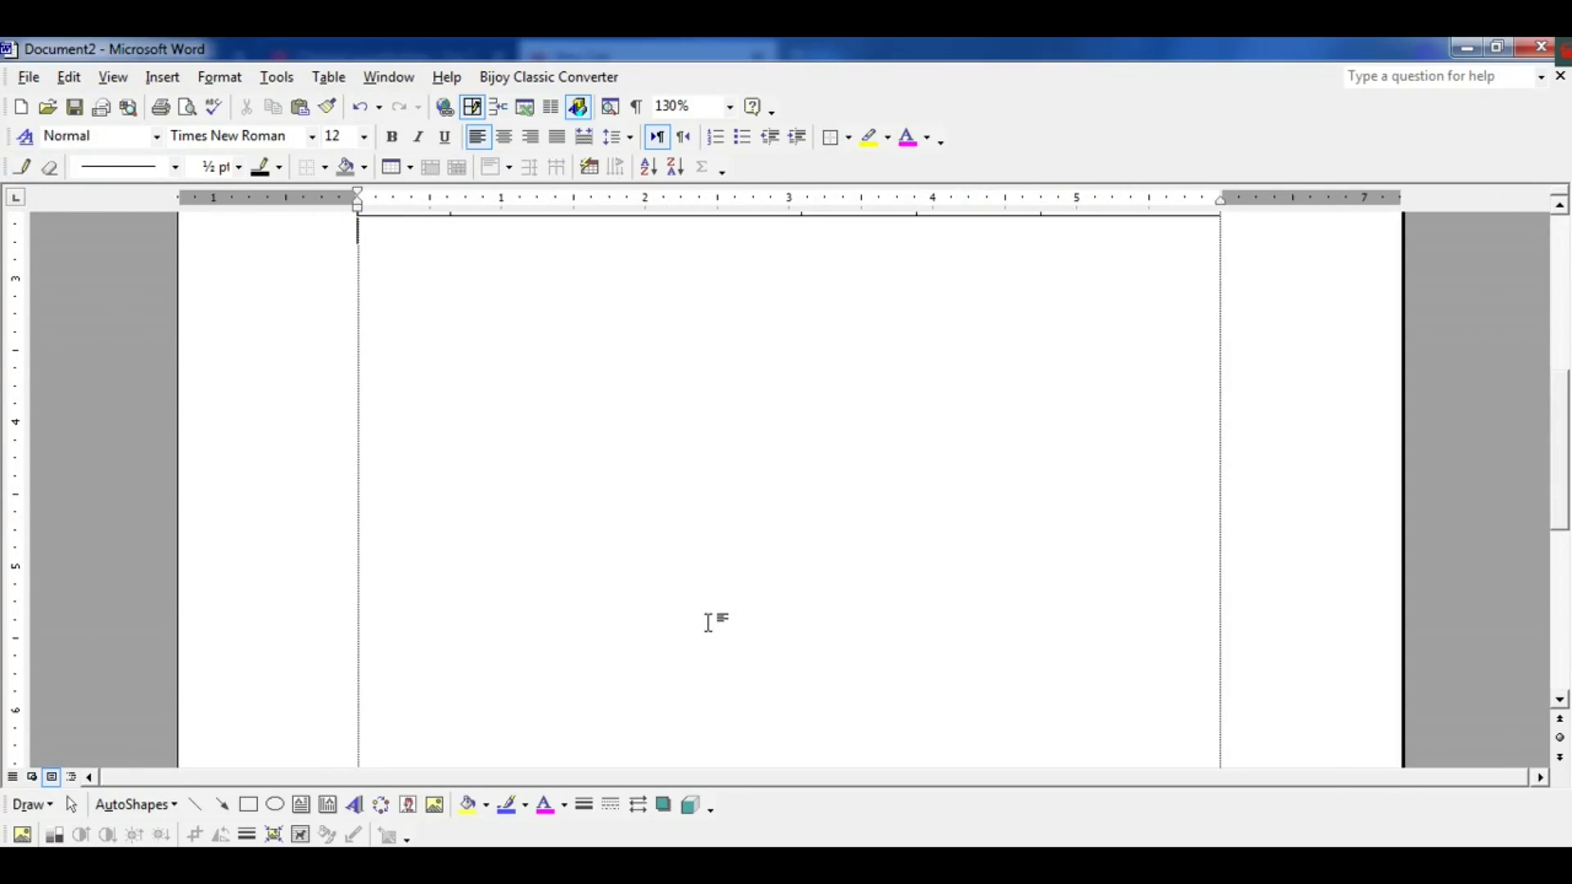
{"action": "scroll", "coordinate": [709, 622], "scroll_direction": "up", "scroll_amount": 5}
{"action": "left_click", "coordinate": [29, 169]}
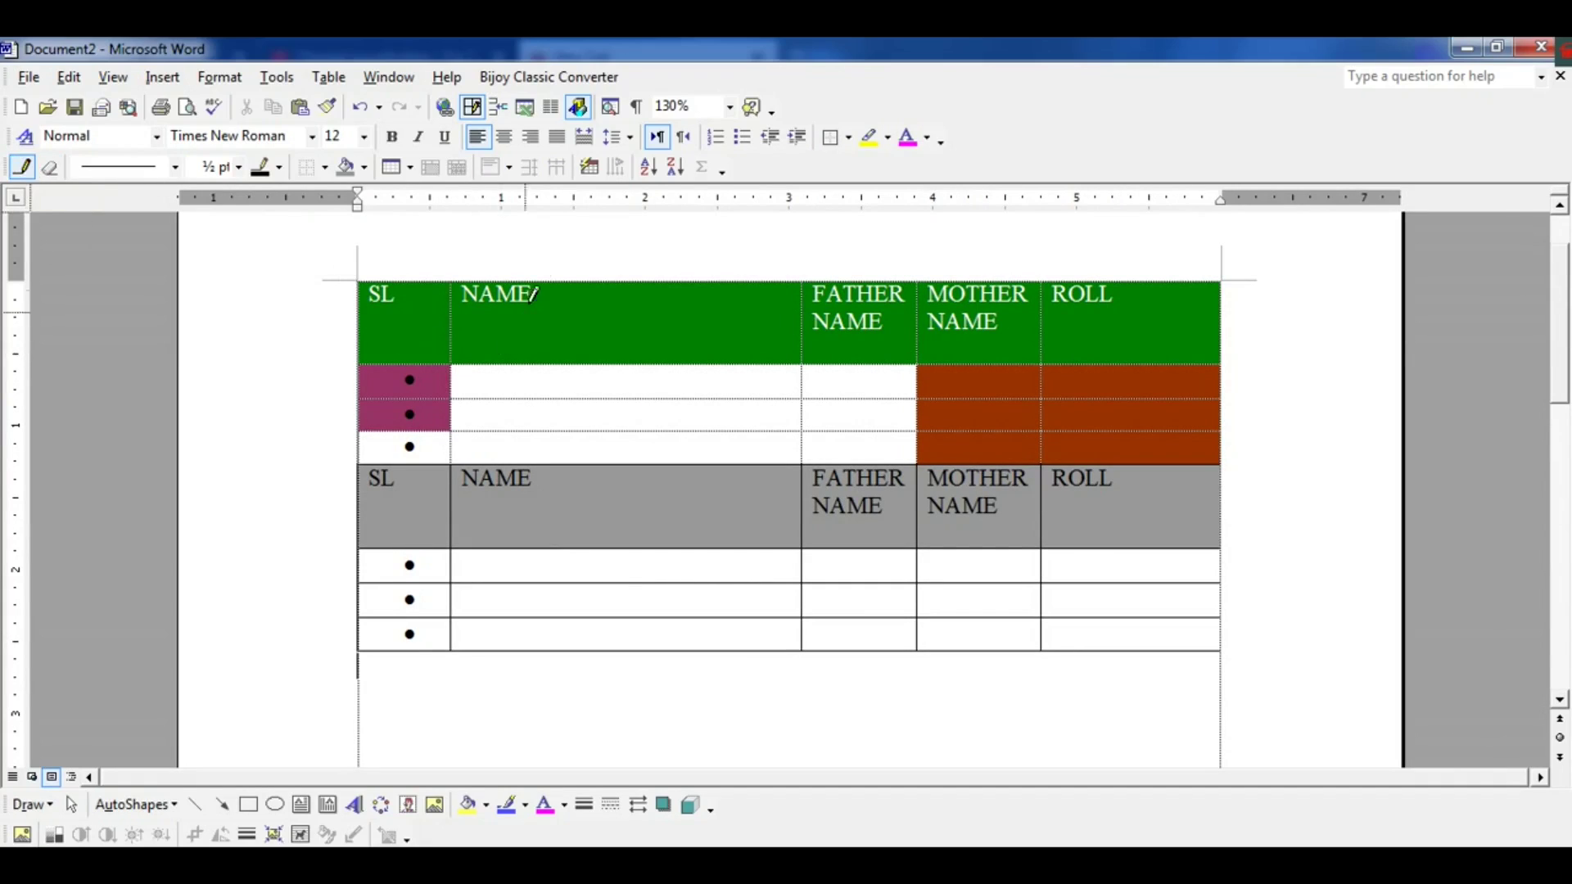
{"action": "left_click_drag", "start_coordinate": [551, 284], "coordinate": [560, 647]}
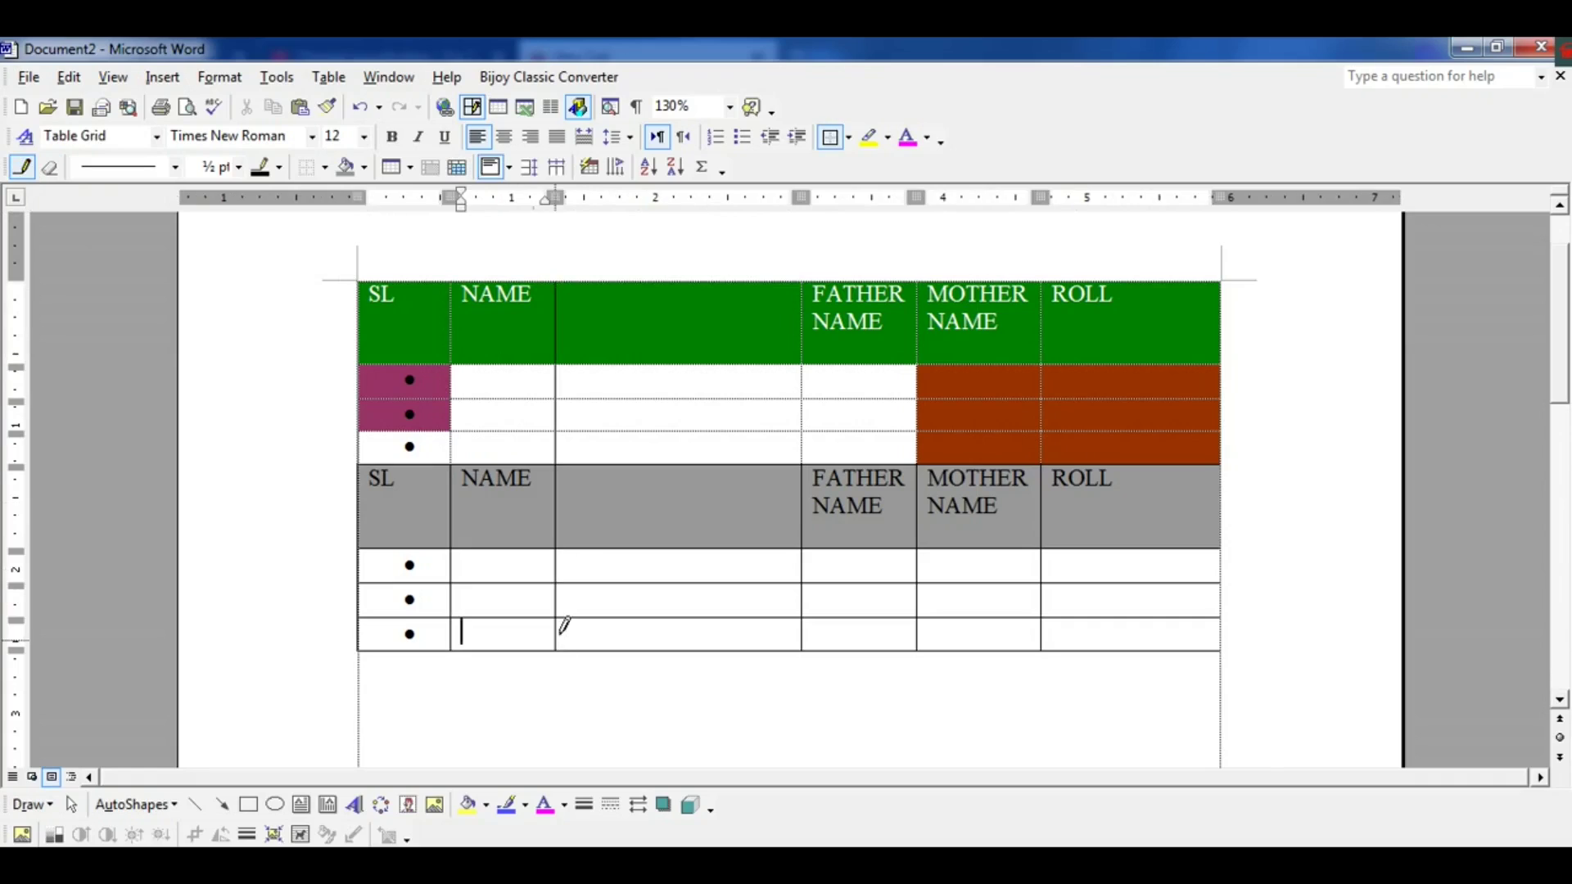
{"action": "mouse_move", "coordinate": [642, 263]}
{"action": "left_mouse_down"}
{"action": "mouse_move", "coordinate": [624, 533]}
{"action": "mouse_move", "coordinate": [640, 647]}
{"action": "left_mouse_up"}
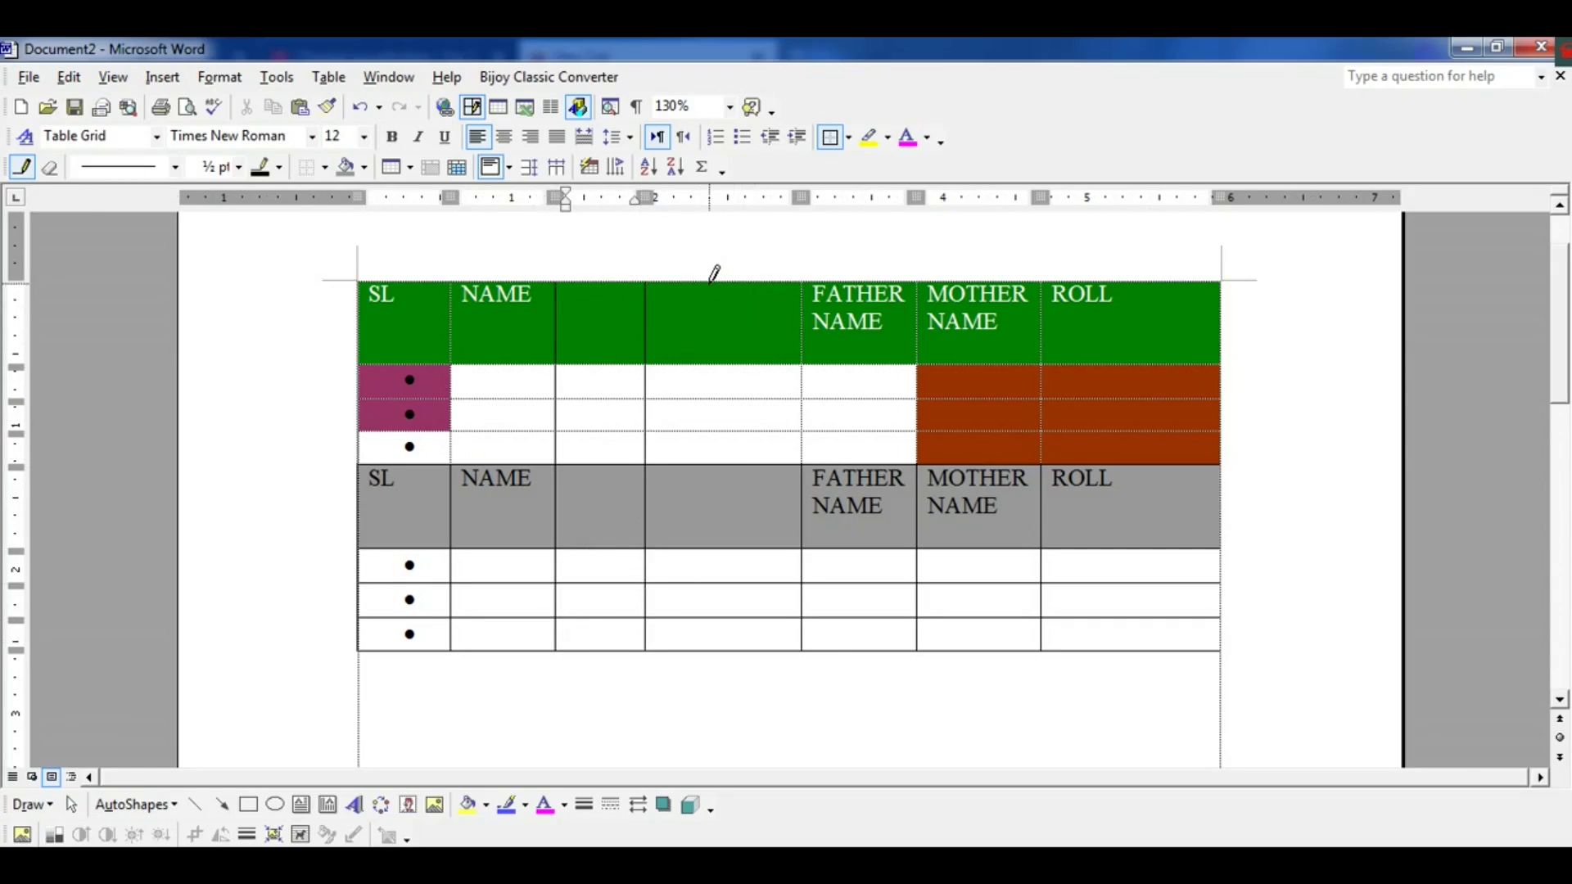
{"action": "left_click_drag", "start_coordinate": [724, 279], "coordinate": [719, 651]}
Divide the ROLL column in two with a full-height vertical line and draw a horizontal line beneath the green heading row.
{"action": "left_click", "coordinate": [1136, 285]}
{"action": "mouse_move", "coordinate": [1136, 286]}
{"action": "left_mouse_down"}
{"action": "mouse_move", "coordinate": [1141, 424]}
{"action": "mouse_move", "coordinate": [1111, 653]}
{"action": "left_mouse_up"}
{"action": "left_click_drag", "start_coordinate": [1135, 281], "coordinate": [1155, 653]}
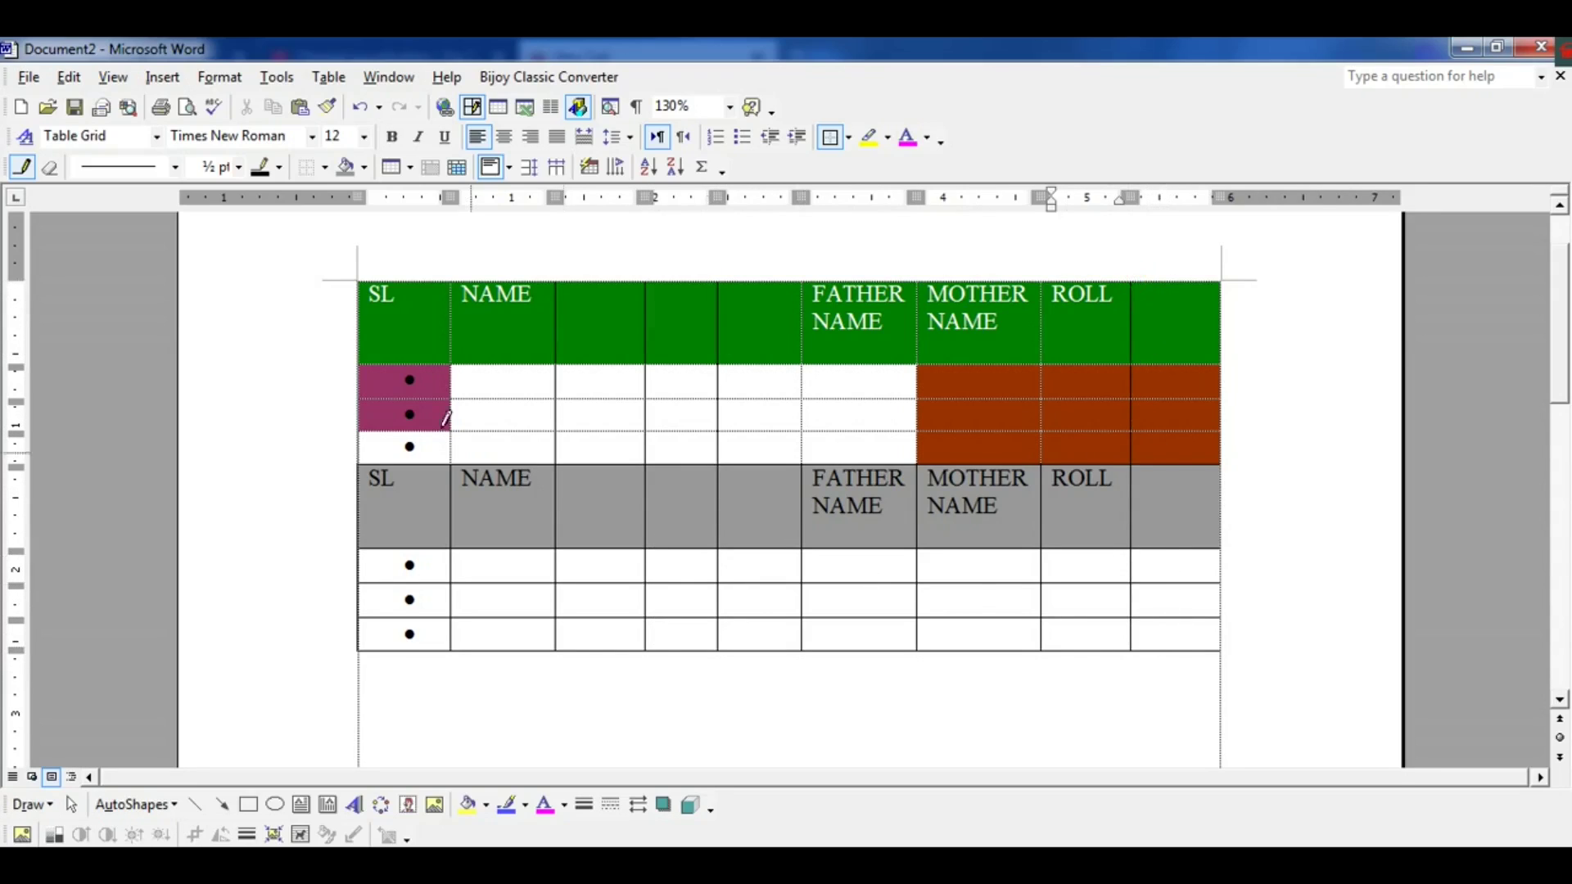
{"action": "left_click_drag", "start_coordinate": [370, 361], "coordinate": [1212, 352]}
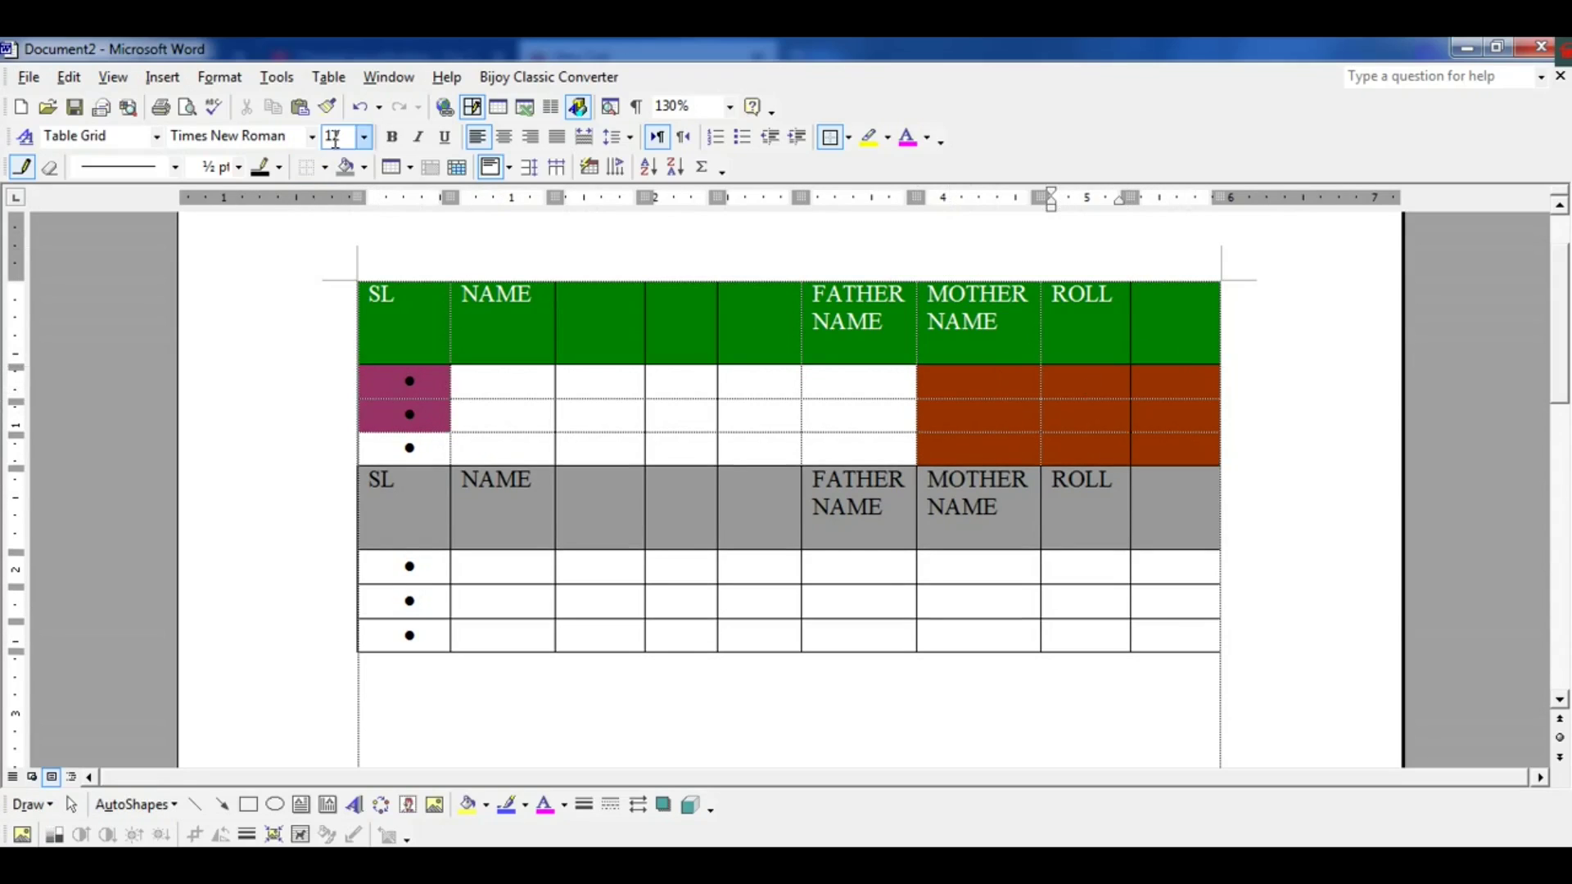
Choose the triple-line border style and trace the upper section's outer edges and the lines beneath its heading and first bulleted row.
{"action": "left_click", "coordinate": [174, 169]}
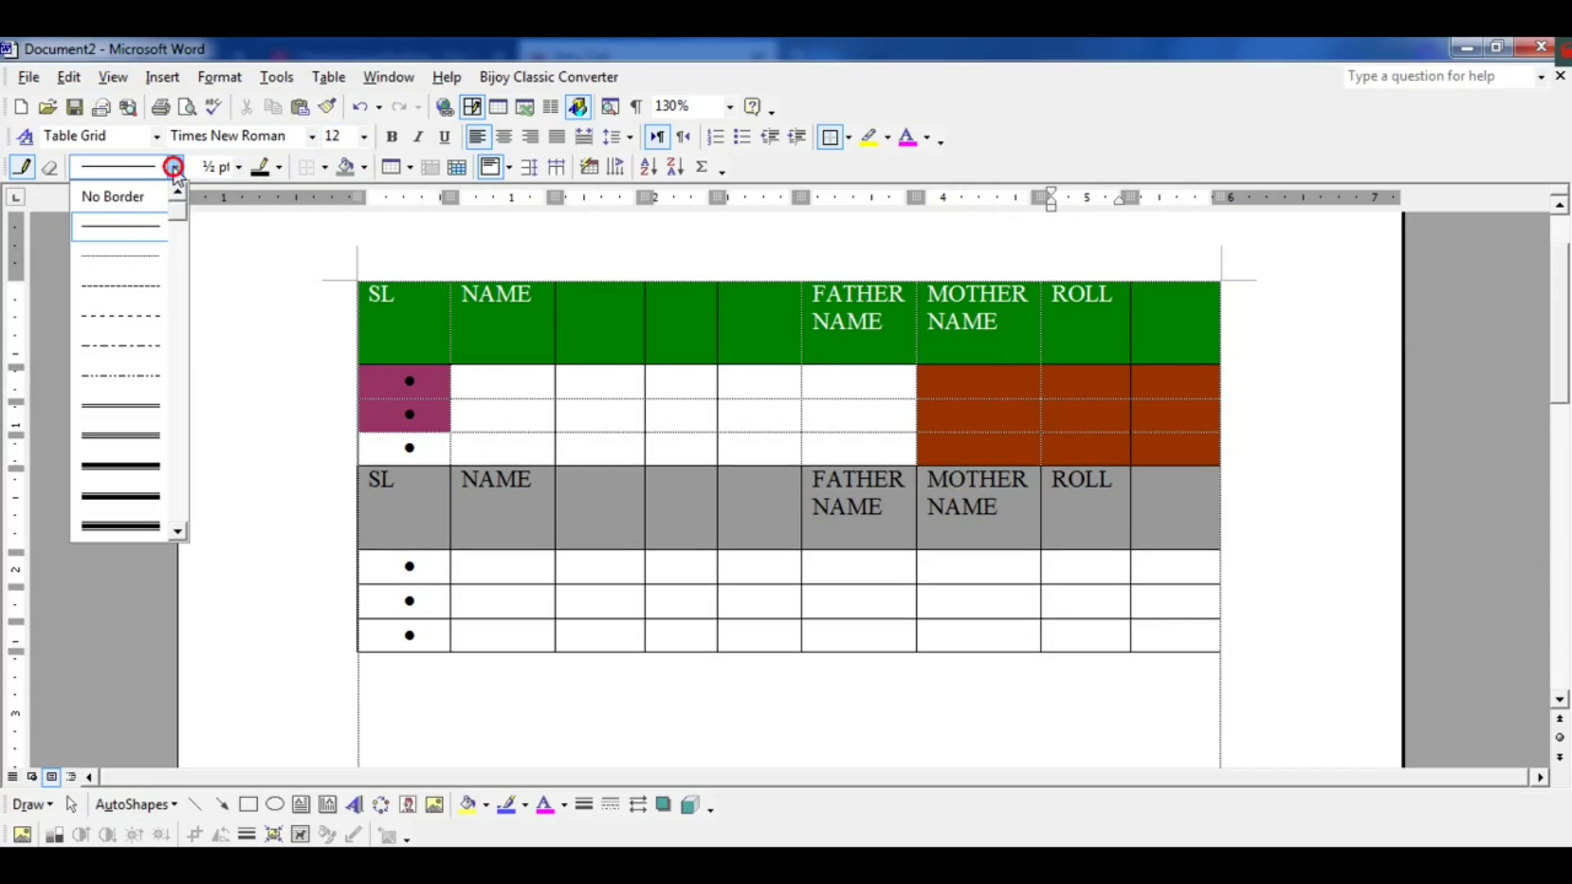
{"action": "left_click", "coordinate": [121, 446]}
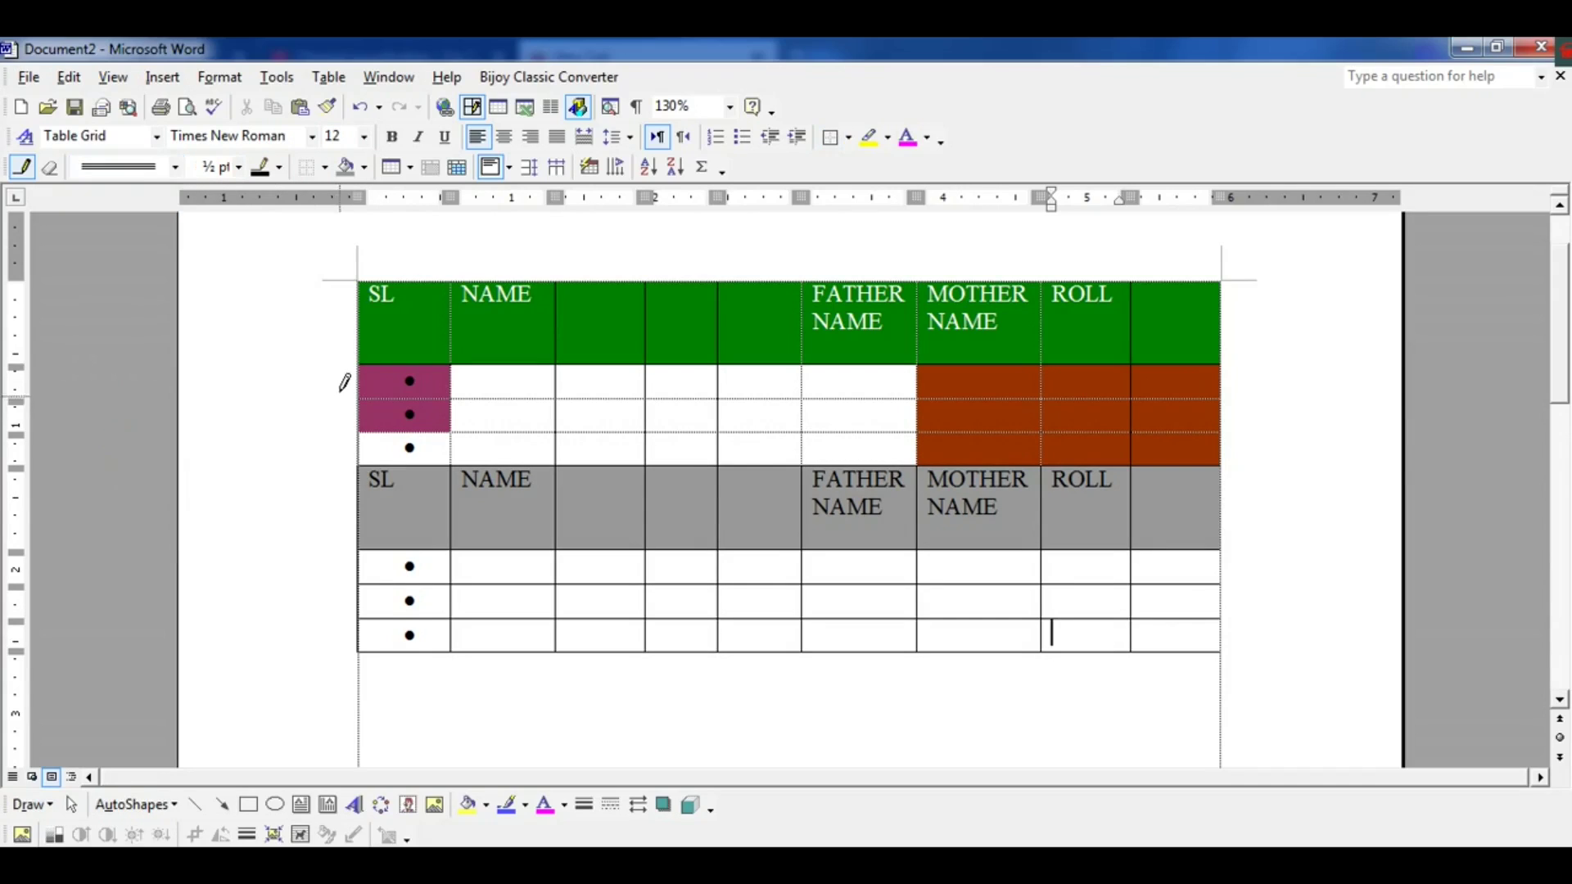
{"action": "mouse_move", "coordinate": [354, 361]}
{"action": "left_mouse_down"}
{"action": "mouse_move", "coordinate": [1086, 380]}
{"action": "mouse_move", "coordinate": [1205, 363]}
{"action": "left_mouse_up"}
{"action": "mouse_move", "coordinate": [358, 401]}
{"action": "left_mouse_down"}
{"action": "mouse_move", "coordinate": [1218, 403]}
{"action": "mouse_move", "coordinate": [1209, 385]}
{"action": "left_mouse_up"}
{"action": "left_click_drag", "start_coordinate": [1223, 280], "coordinate": [1223, 442]}
{"action": "mouse_move", "coordinate": [1228, 290]}
{"action": "left_mouse_down"}
{"action": "mouse_move", "coordinate": [365, 271]}
{"action": "mouse_move", "coordinate": [365, 428]}
{"action": "left_mouse_up"}
Trace the upper section's bottom edge and the vertical borders on both sides of its NAME and ROLL columns with the triple line.
{"action": "left_click_drag", "start_coordinate": [448, 280], "coordinate": [451, 447]}
{"action": "left_click_drag", "start_coordinate": [561, 283], "coordinate": [558, 443]}
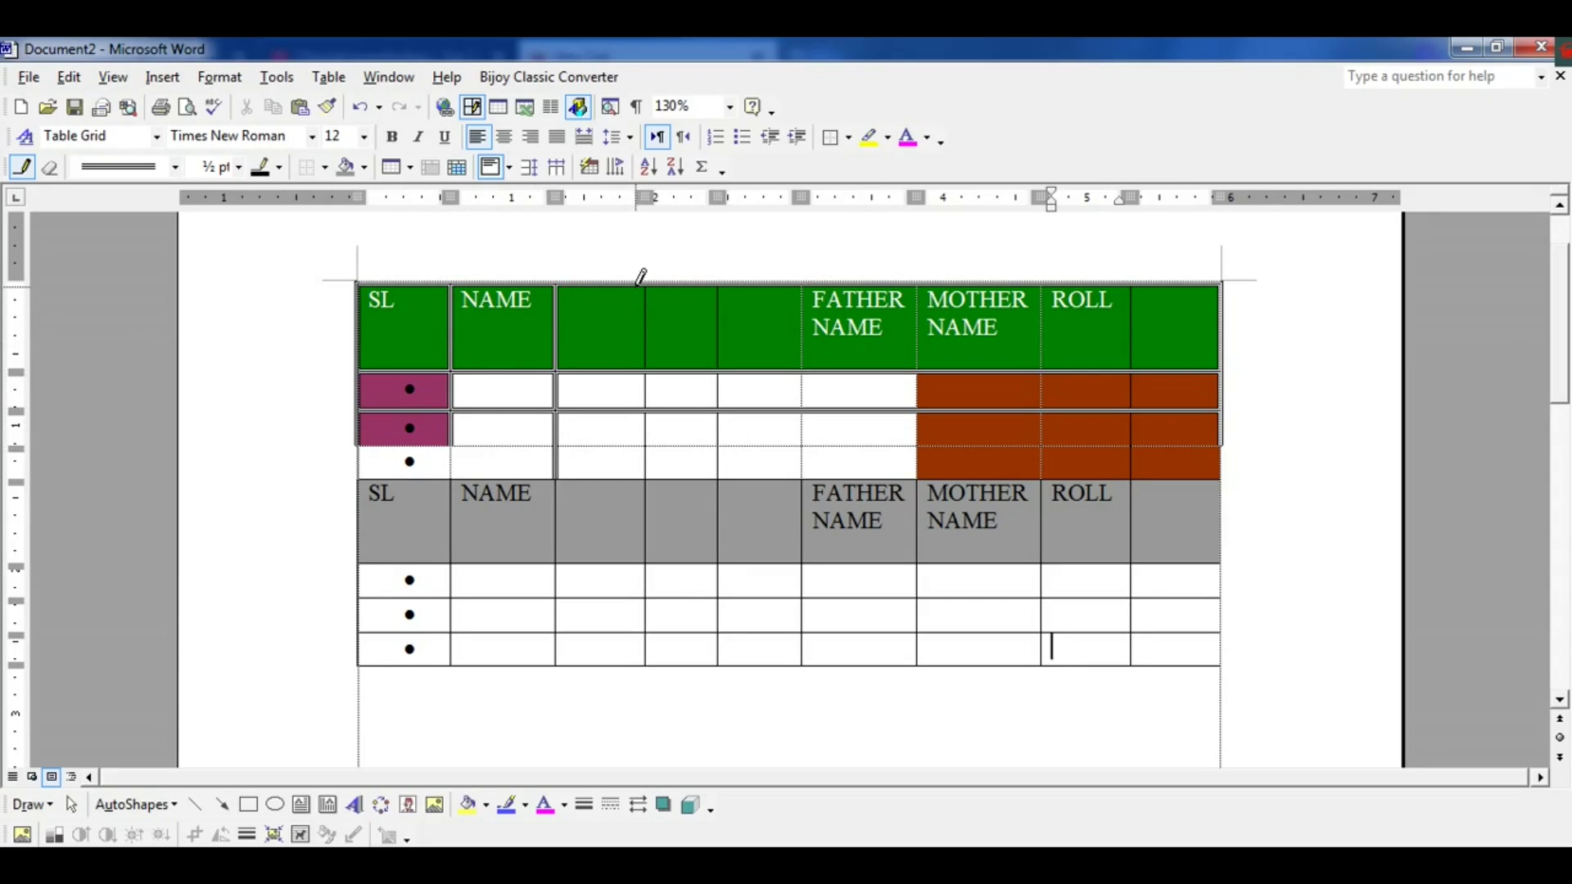
{"action": "mouse_move", "coordinate": [354, 440]}
{"action": "left_mouse_down"}
{"action": "mouse_move", "coordinate": [357, 476]}
{"action": "mouse_move", "coordinate": [890, 455]}
{"action": "mouse_move", "coordinate": [1144, 474]}
{"action": "mouse_move", "coordinate": [1220, 415]}
{"action": "left_mouse_up"}
{"action": "left_click_drag", "start_coordinate": [1135, 293], "coordinate": [1134, 390]}
{"action": "left_click_drag", "start_coordinate": [1136, 466], "coordinate": [1138, 466]}
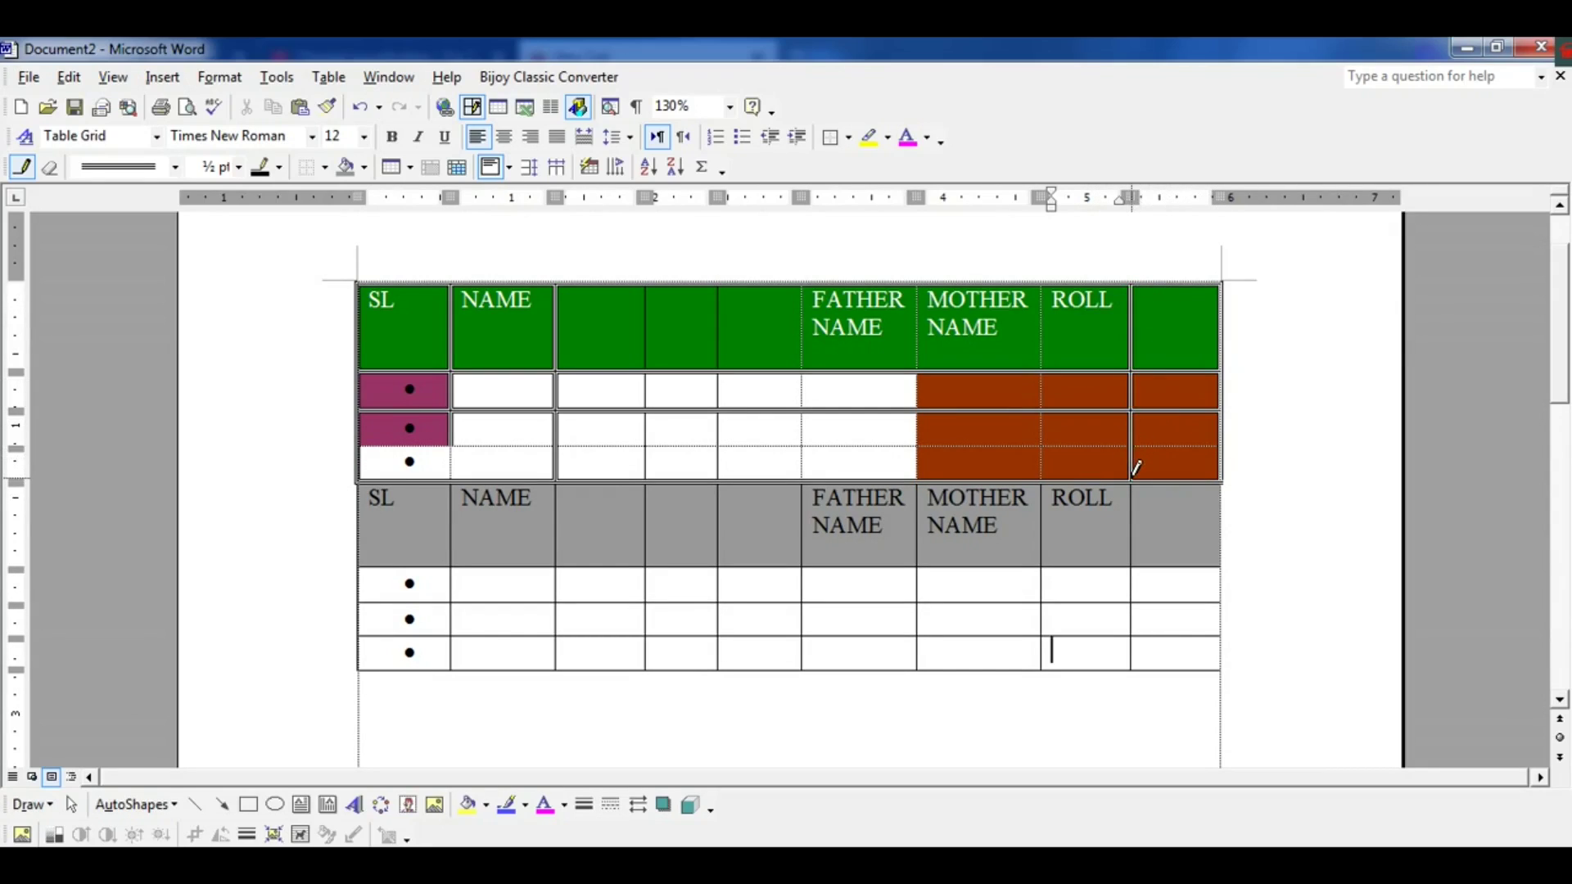
{"action": "mouse_move", "coordinate": [1063, 404]}
{"action": "left_mouse_down"}
{"action": "mouse_move", "coordinate": [1065, 462]}
{"action": "mouse_move", "coordinate": [1047, 464]}
{"action": "left_mouse_up"}
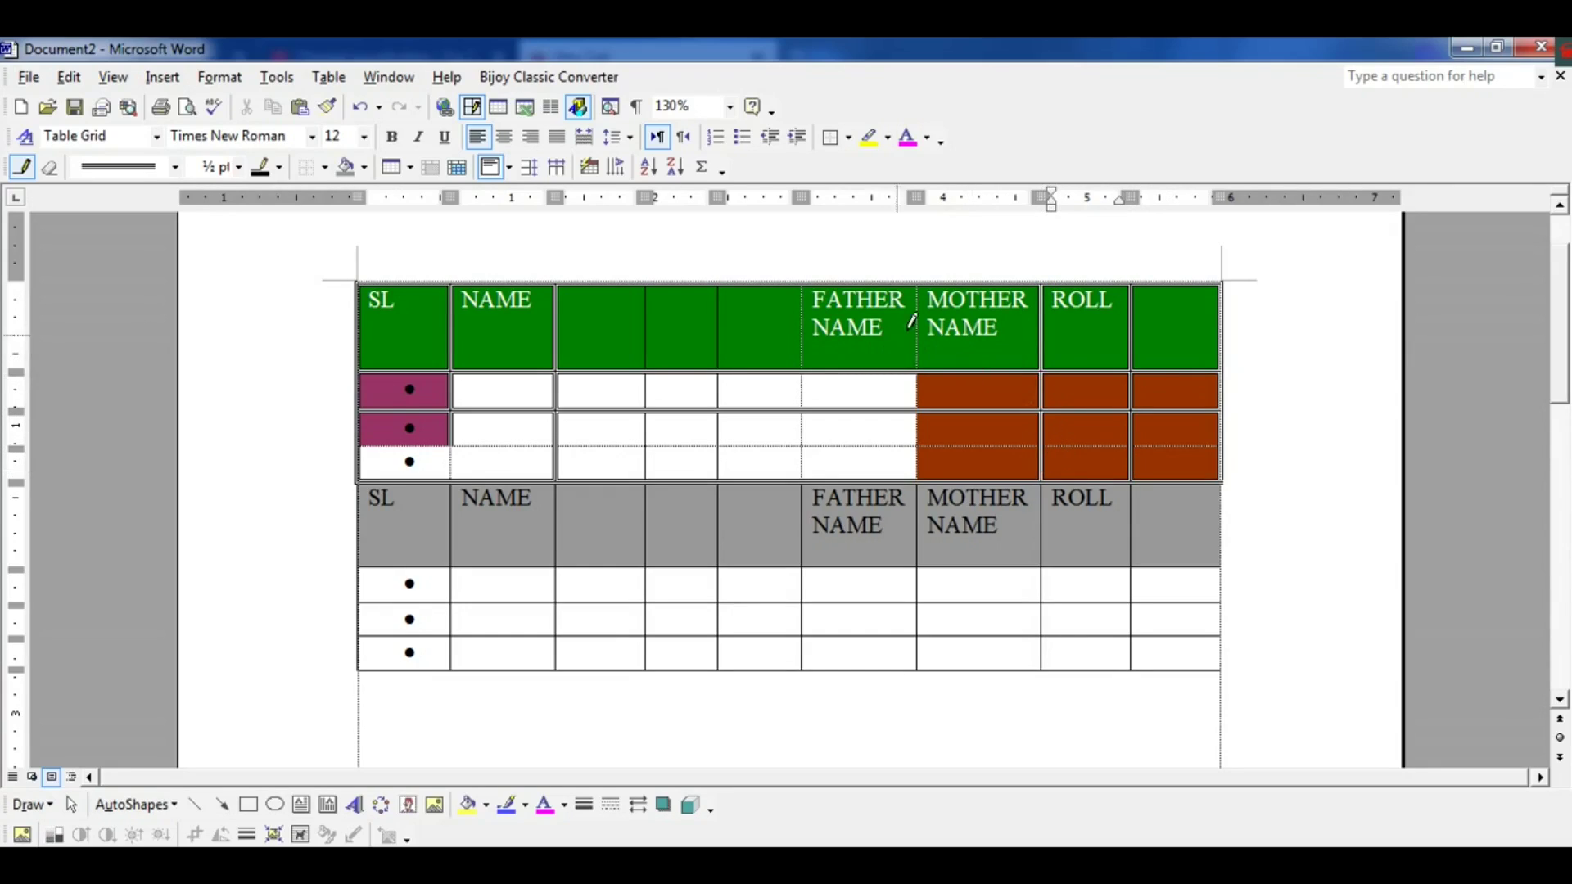
Trace the remaining vertical borders of the upper section and the line between its last two bulleted rows with the triple line.
{"action": "mouse_move", "coordinate": [924, 297]}
{"action": "left_mouse_down"}
{"action": "mouse_move", "coordinate": [941, 352]}
{"action": "mouse_move", "coordinate": [929, 468]}
{"action": "left_mouse_up"}
{"action": "left_click_drag", "start_coordinate": [816, 289], "coordinate": [818, 470]}
{"action": "left_click_drag", "start_coordinate": [728, 299], "coordinate": [730, 474]}
{"action": "left_click_drag", "start_coordinate": [661, 291], "coordinate": [677, 442]}
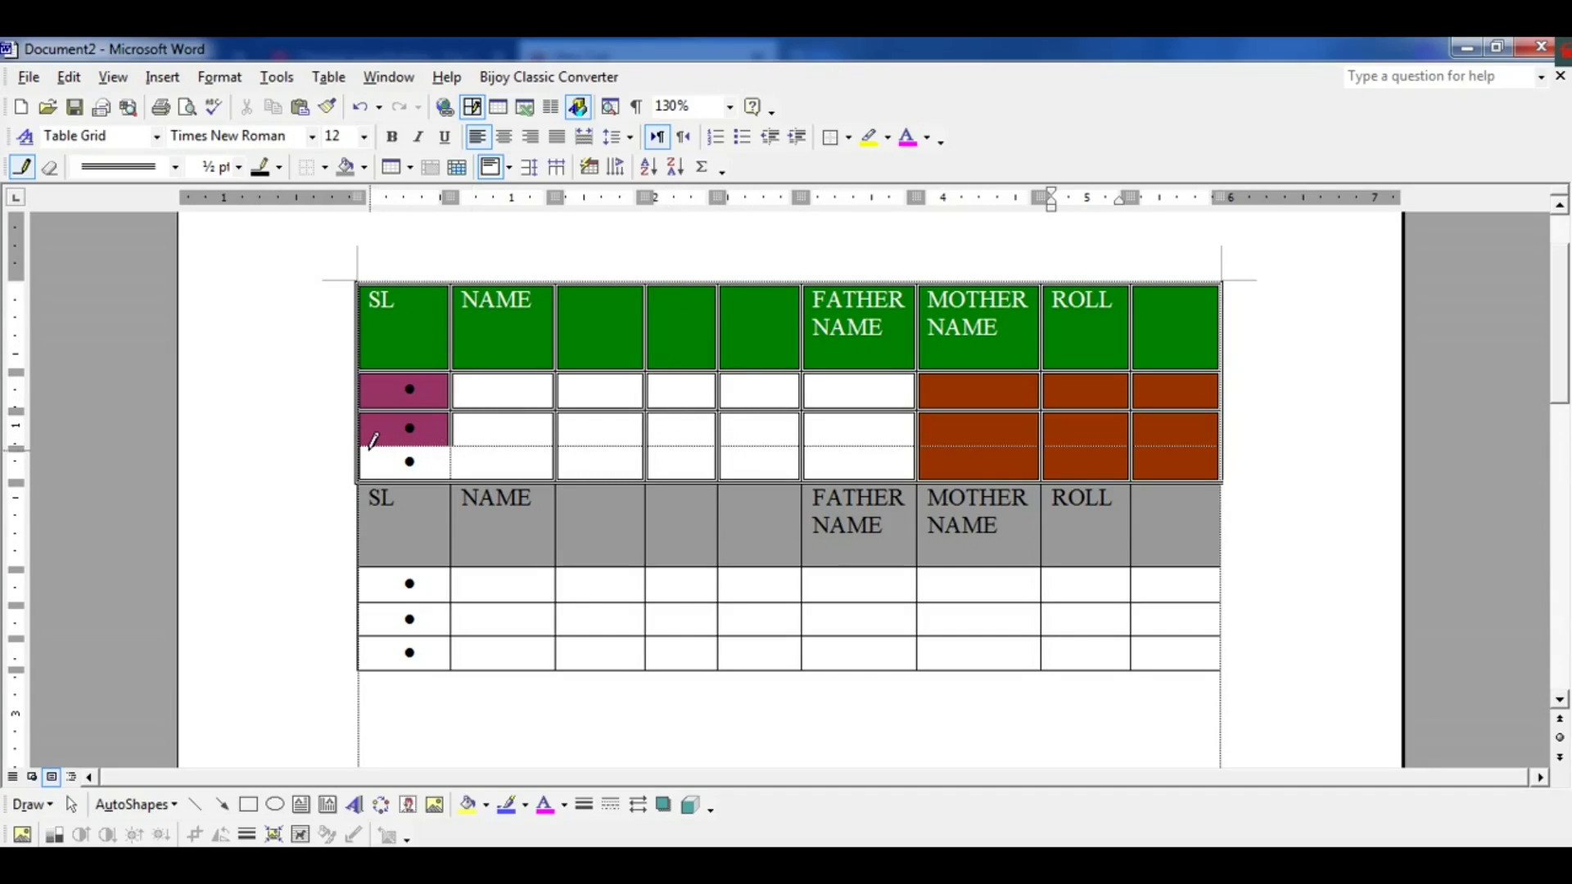
{"action": "left_click_drag", "start_coordinate": [370, 442], "coordinate": [1169, 437]}
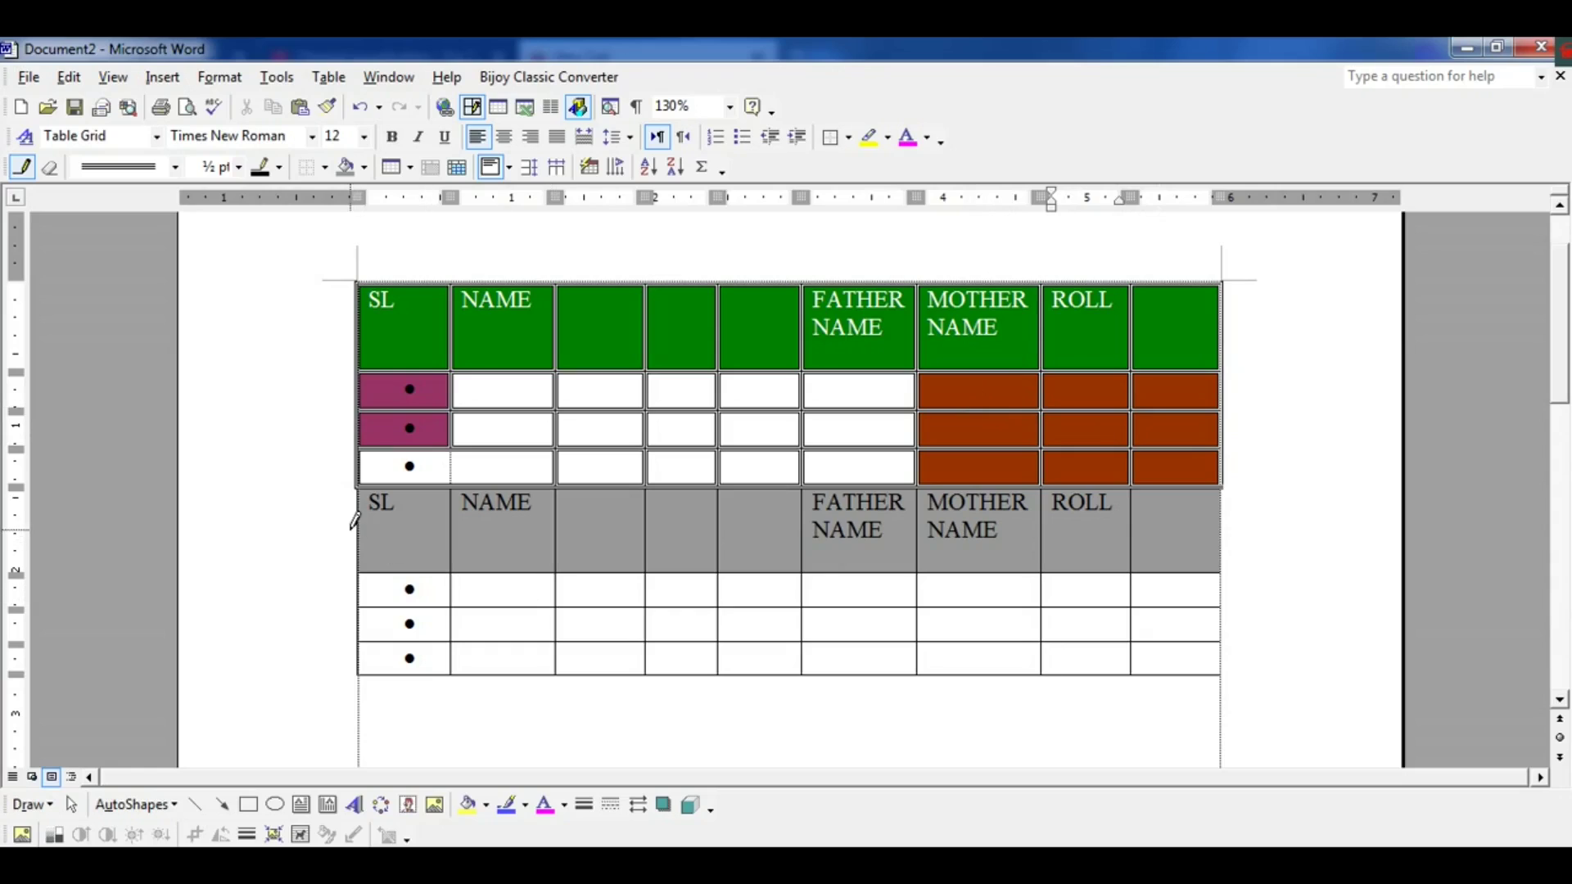
Outline the lower gray-headed section with the triple line and trace the horizontal lines between its rows.
{"action": "mouse_move", "coordinate": [359, 496]}
{"action": "left_mouse_down"}
{"action": "mouse_move", "coordinate": [359, 673]}
{"action": "mouse_move", "coordinate": [1221, 672]}
{"action": "mouse_move", "coordinate": [1223, 450]}
{"action": "left_mouse_up"}
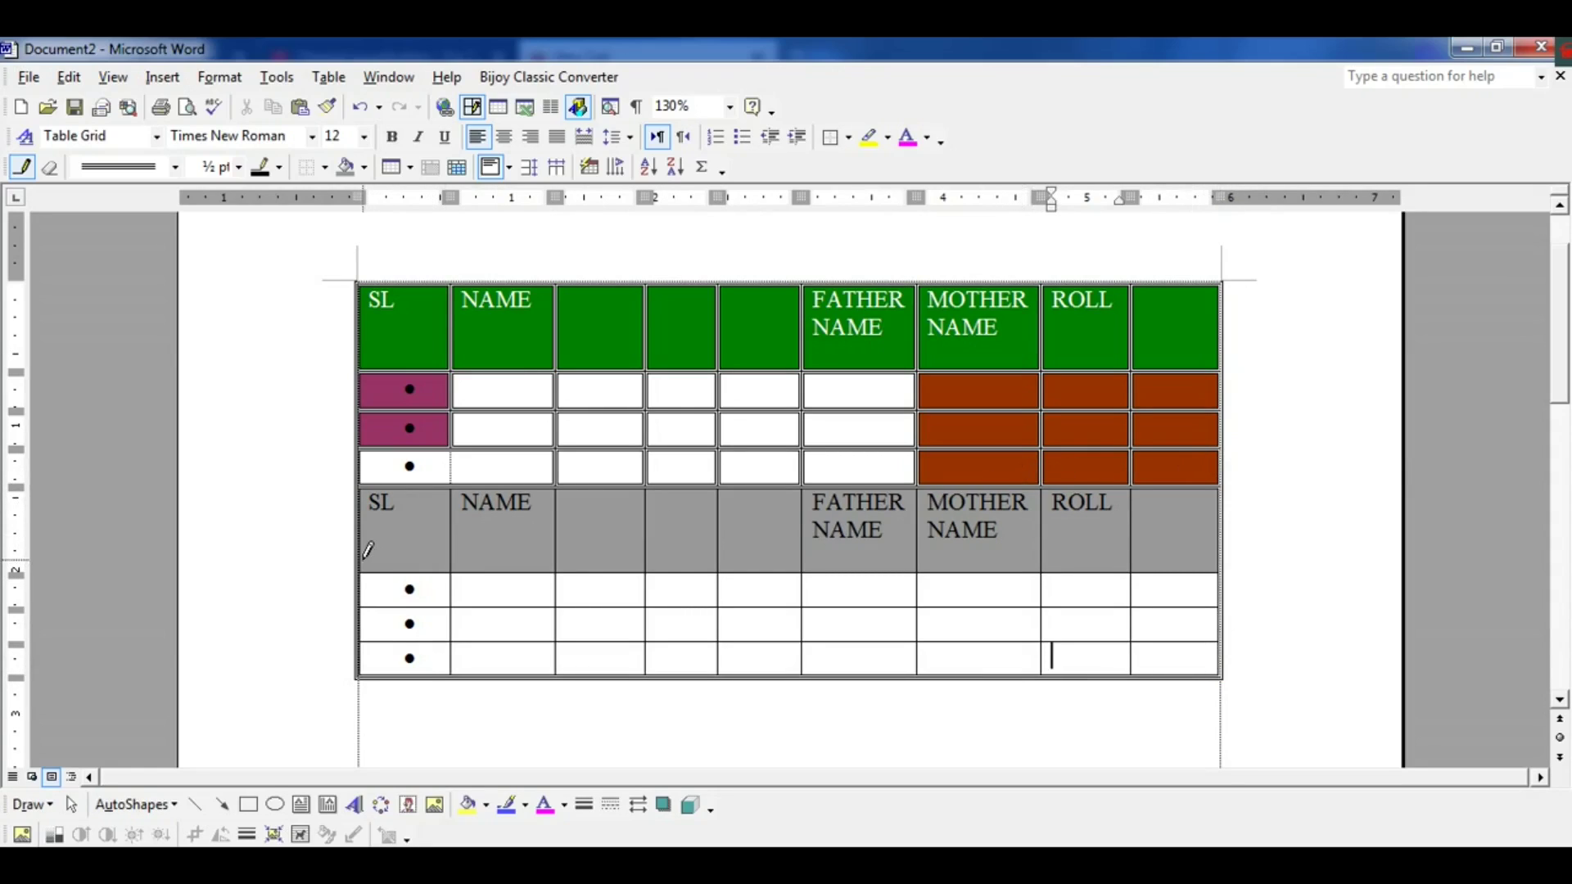
{"action": "mouse_move", "coordinate": [354, 571]}
{"action": "left_mouse_down"}
{"action": "mouse_move", "coordinate": [1197, 574]}
{"action": "mouse_move", "coordinate": [990, 597]}
{"action": "mouse_move", "coordinate": [651, 579]}
{"action": "mouse_move", "coordinate": [409, 596]}
{"action": "left_mouse_up"}
{"action": "left_click_drag", "start_coordinate": [374, 646], "coordinate": [1211, 647]}
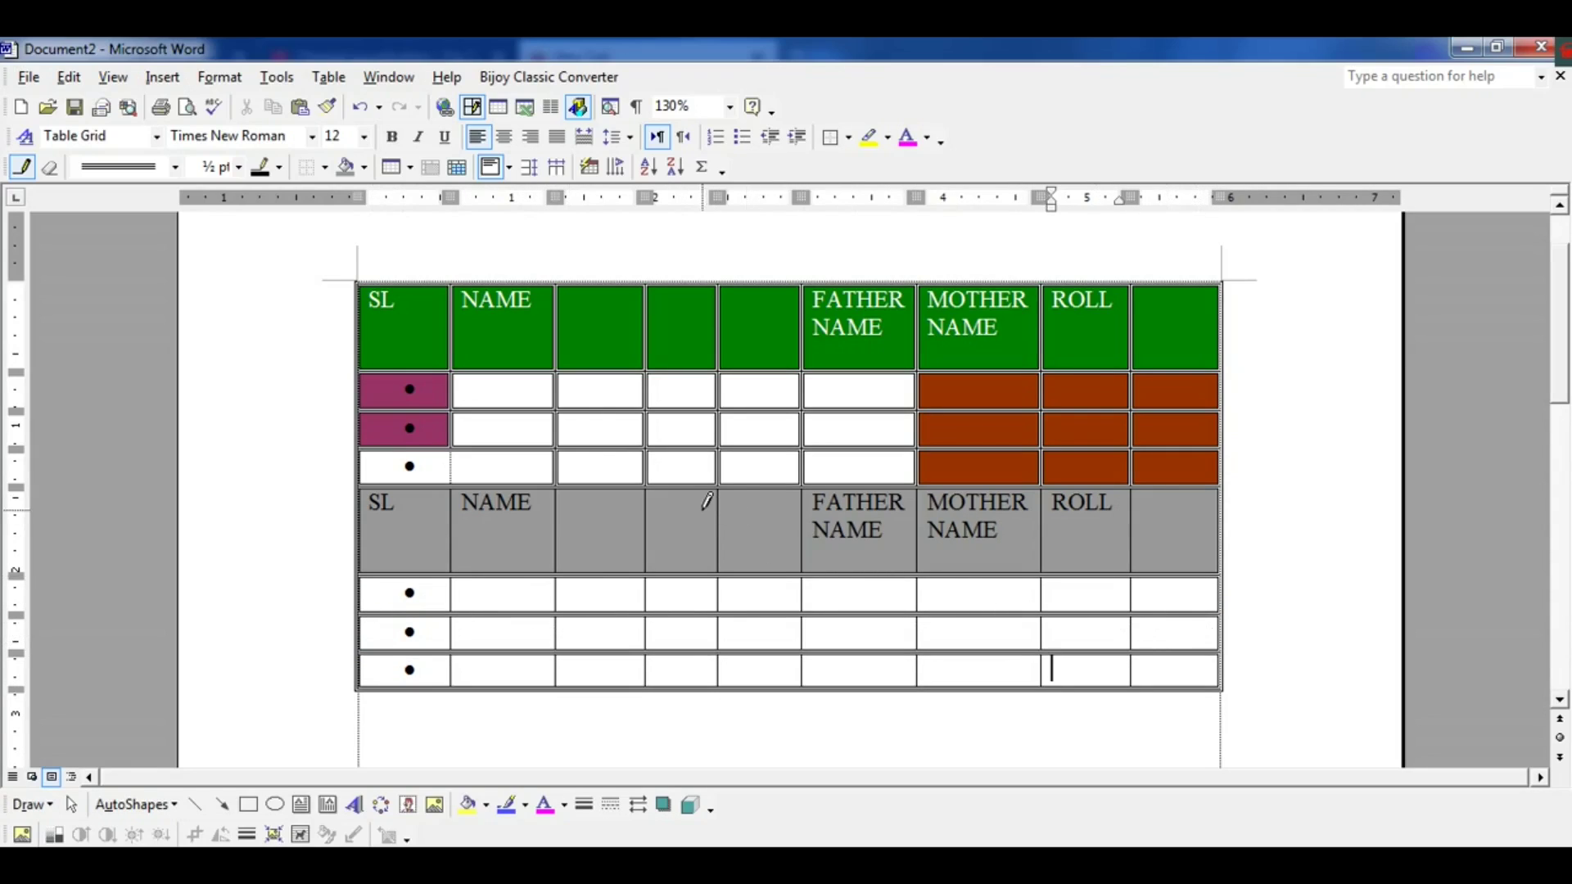
Trace the lower section's vertical column borders from the right edge of NAME onward with the triple line, and stop drawing.
{"action": "left_click_drag", "start_coordinate": [647, 487], "coordinate": [645, 688]}
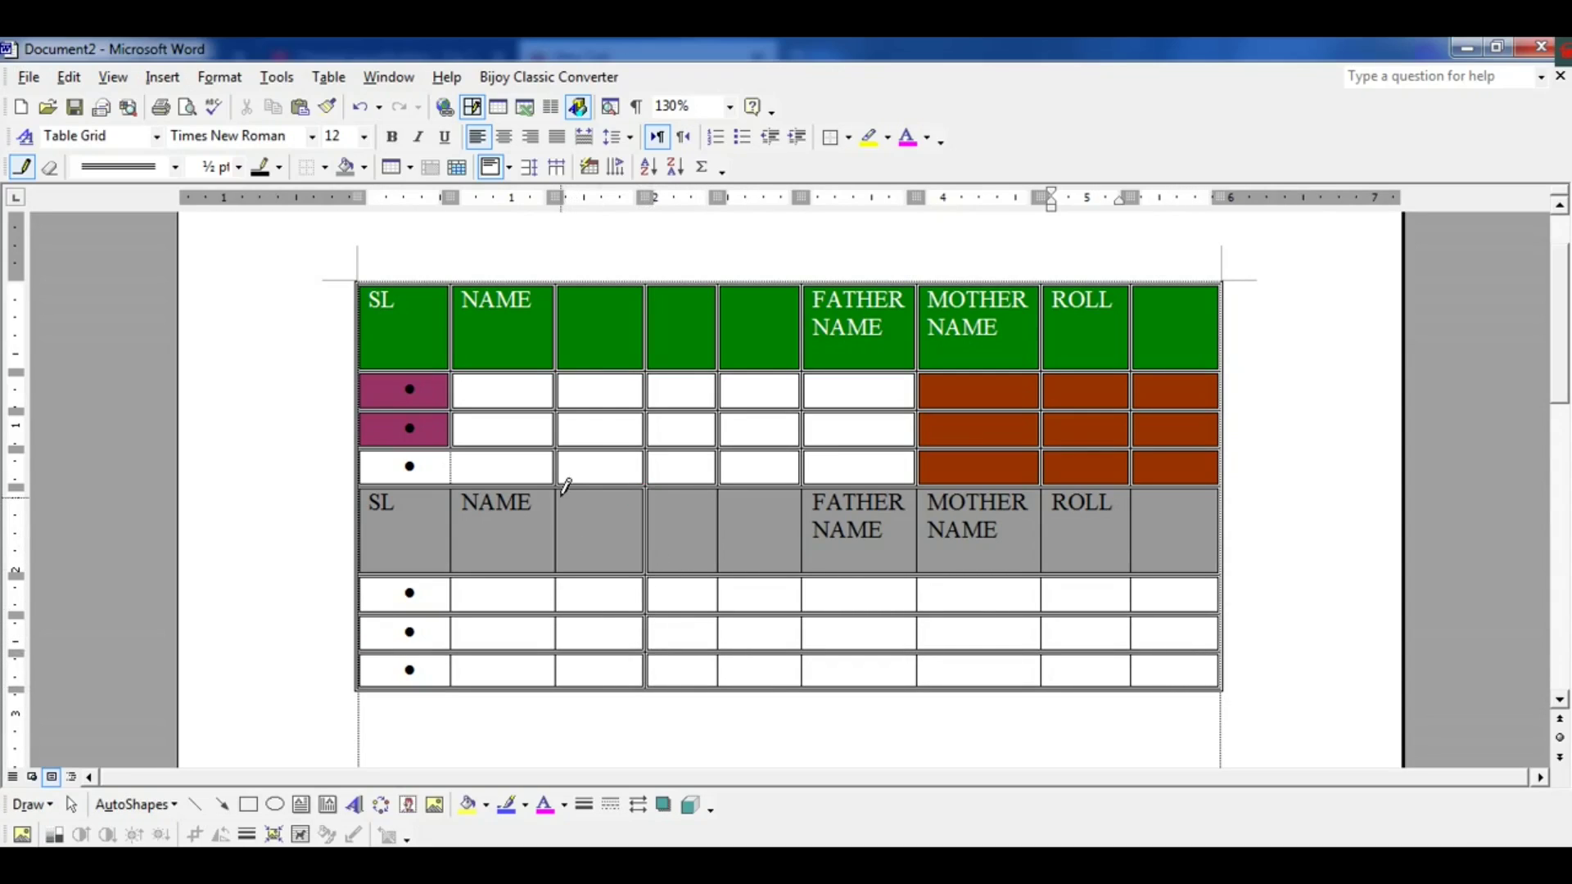
{"action": "left_click_drag", "start_coordinate": [558, 492], "coordinate": [558, 688]}
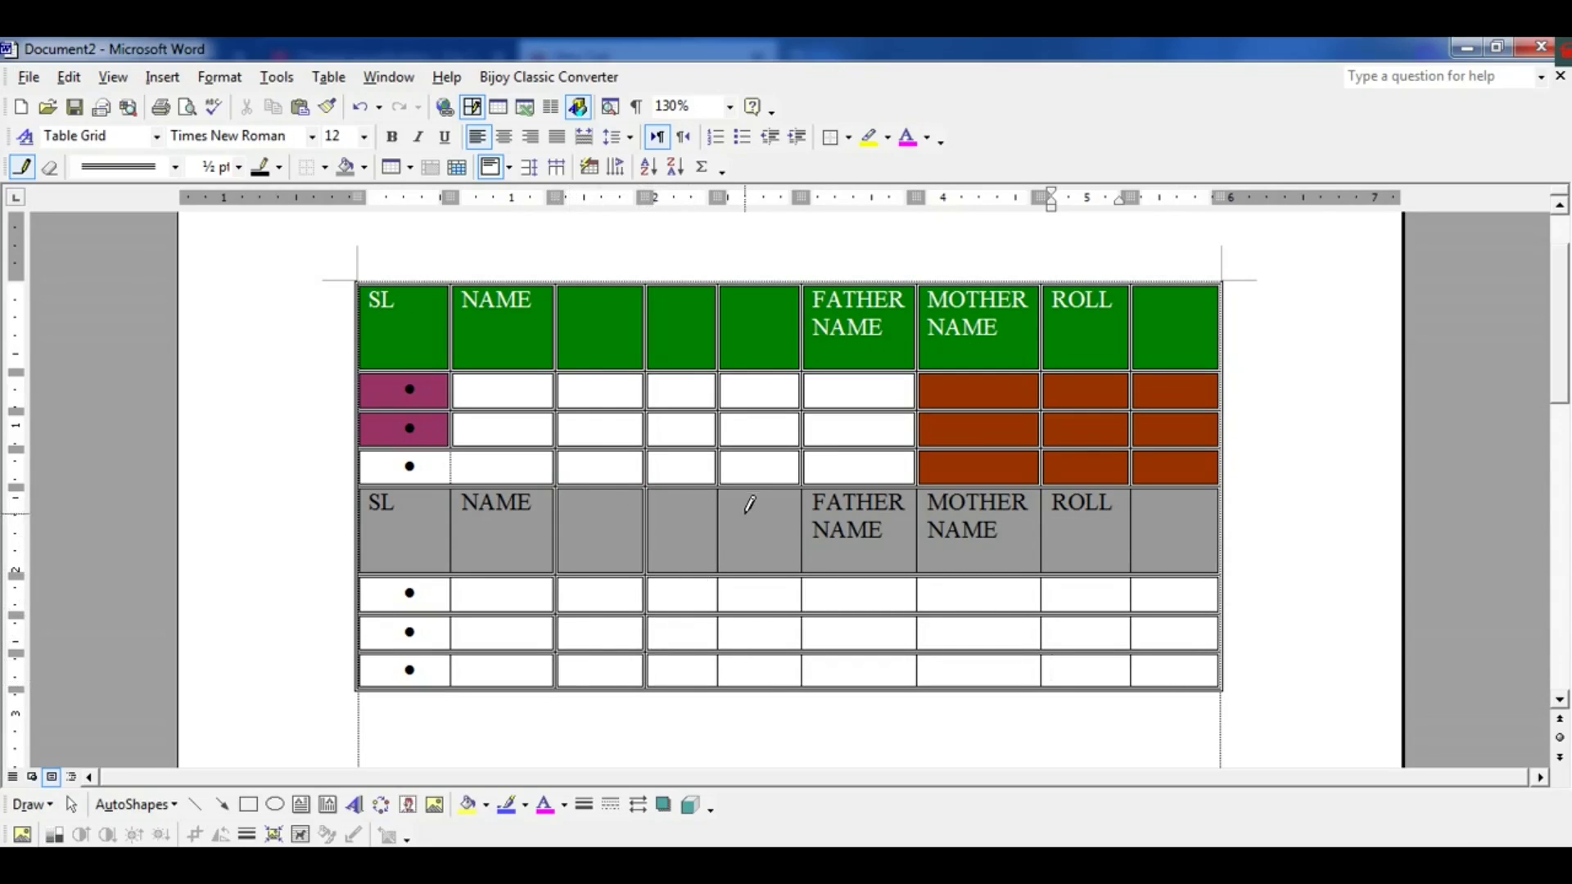
{"action": "left_click_drag", "start_coordinate": [719, 466], "coordinate": [732, 688]}
{"action": "left_click_drag", "start_coordinate": [809, 487], "coordinate": [810, 688]}
{"action": "left_click_drag", "start_coordinate": [924, 490], "coordinate": [920, 688]}
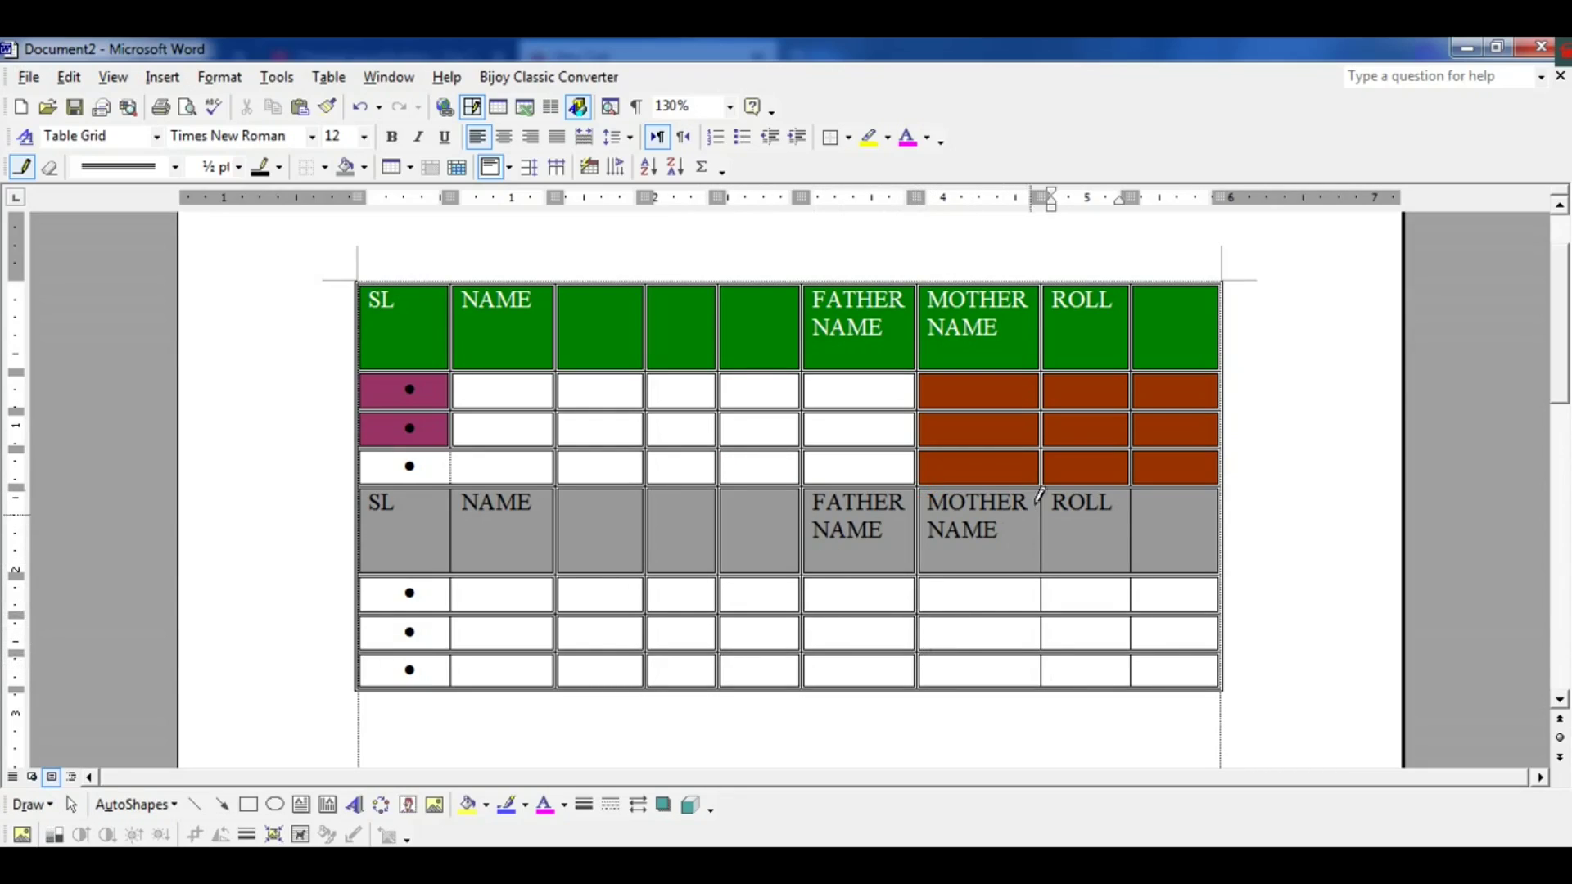
{"action": "left_click_drag", "start_coordinate": [1046, 482], "coordinate": [1046, 688]}
{"action": "left_click_drag", "start_coordinate": [1136, 489], "coordinate": [1130, 666]}
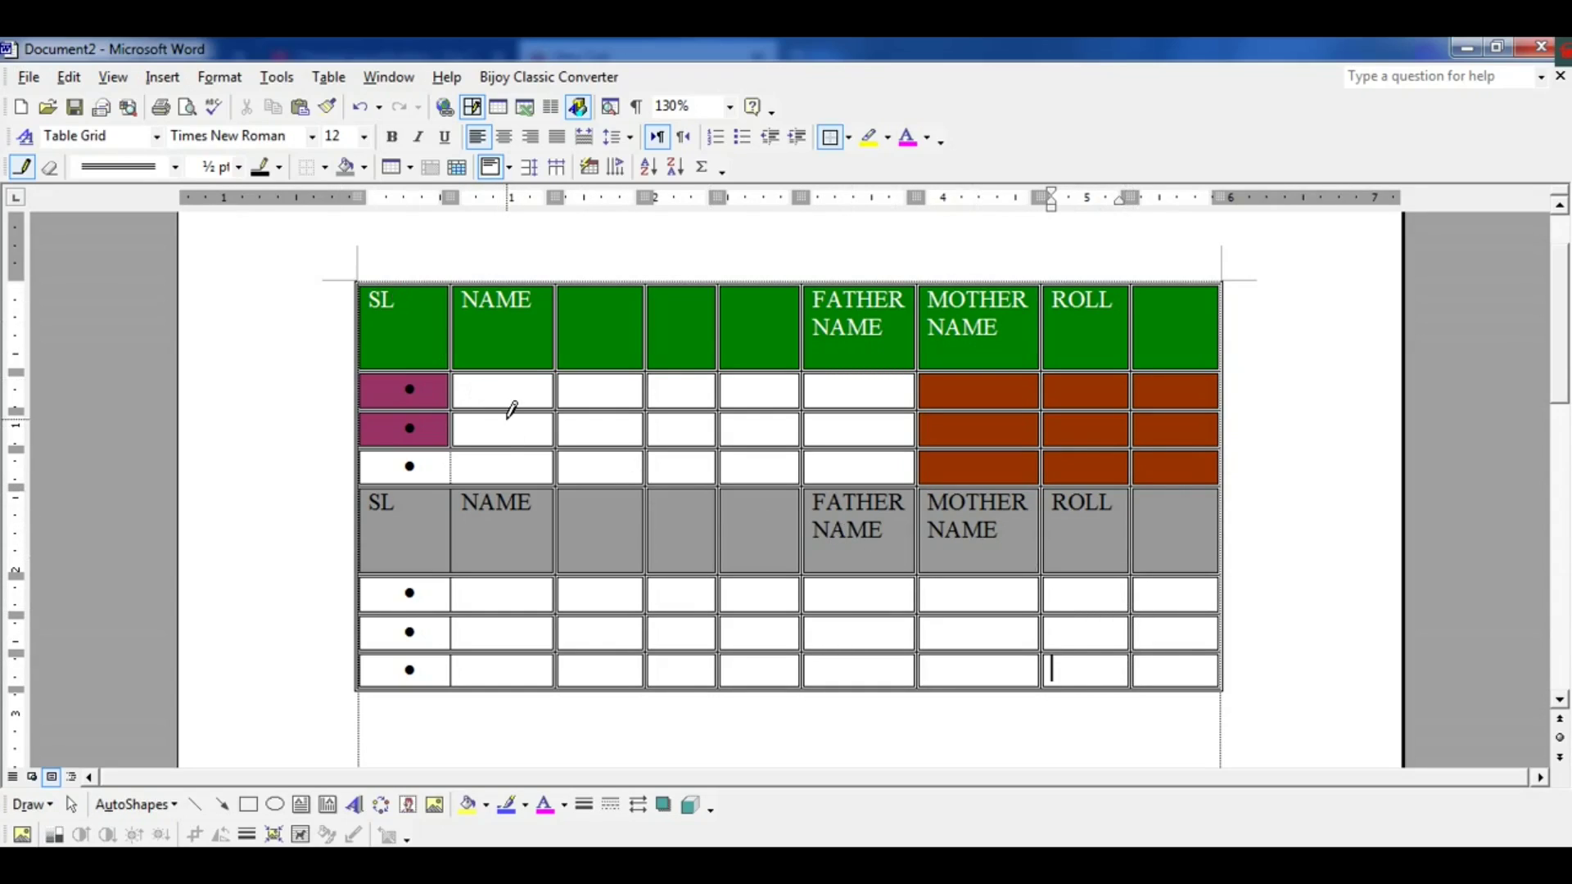
{"action": "key", "text": "Escape"}
Shade the three cells after SL in the first bulleted row blue, yellow and blue.
{"action": "left_click", "coordinate": [497, 392]}
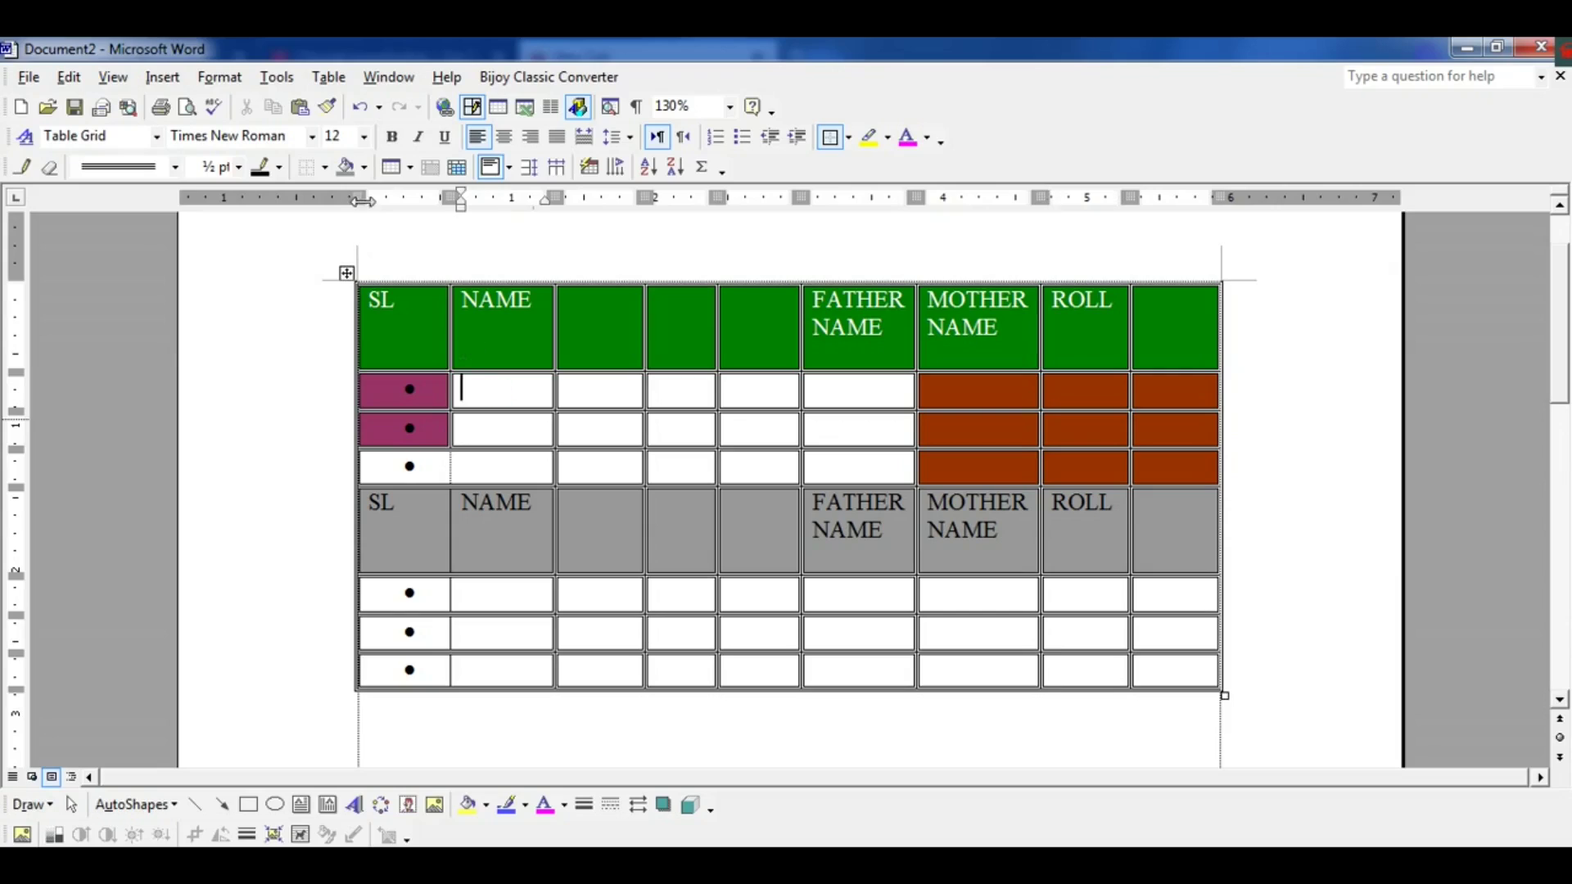
{"action": "left_click", "coordinate": [364, 167]}
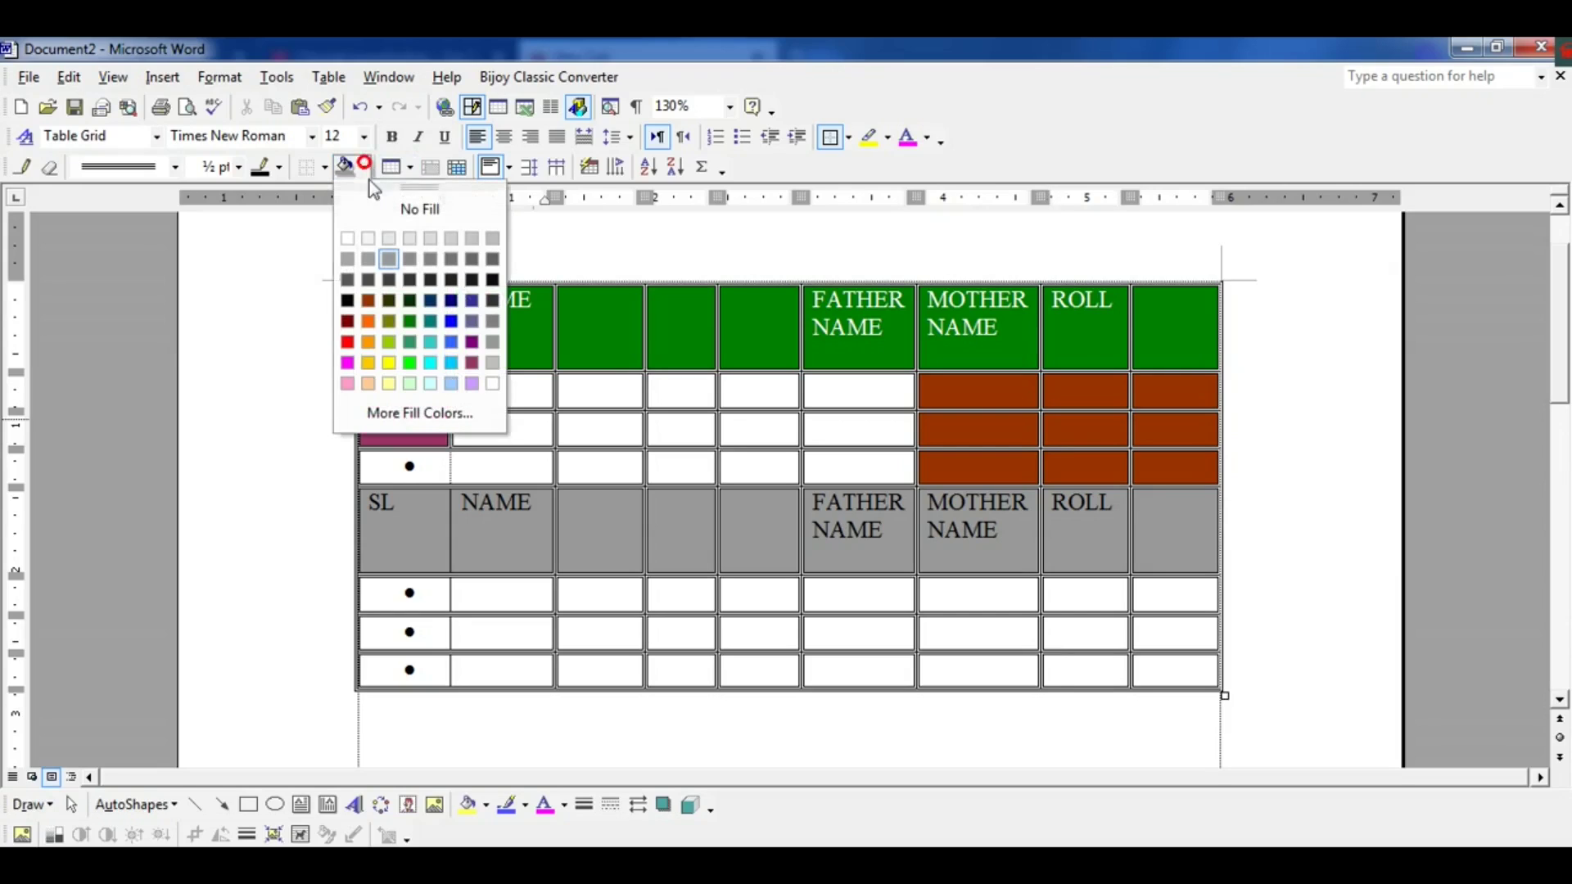
{"action": "left_click", "coordinate": [455, 342]}
{"action": "left_click", "coordinate": [601, 394]}
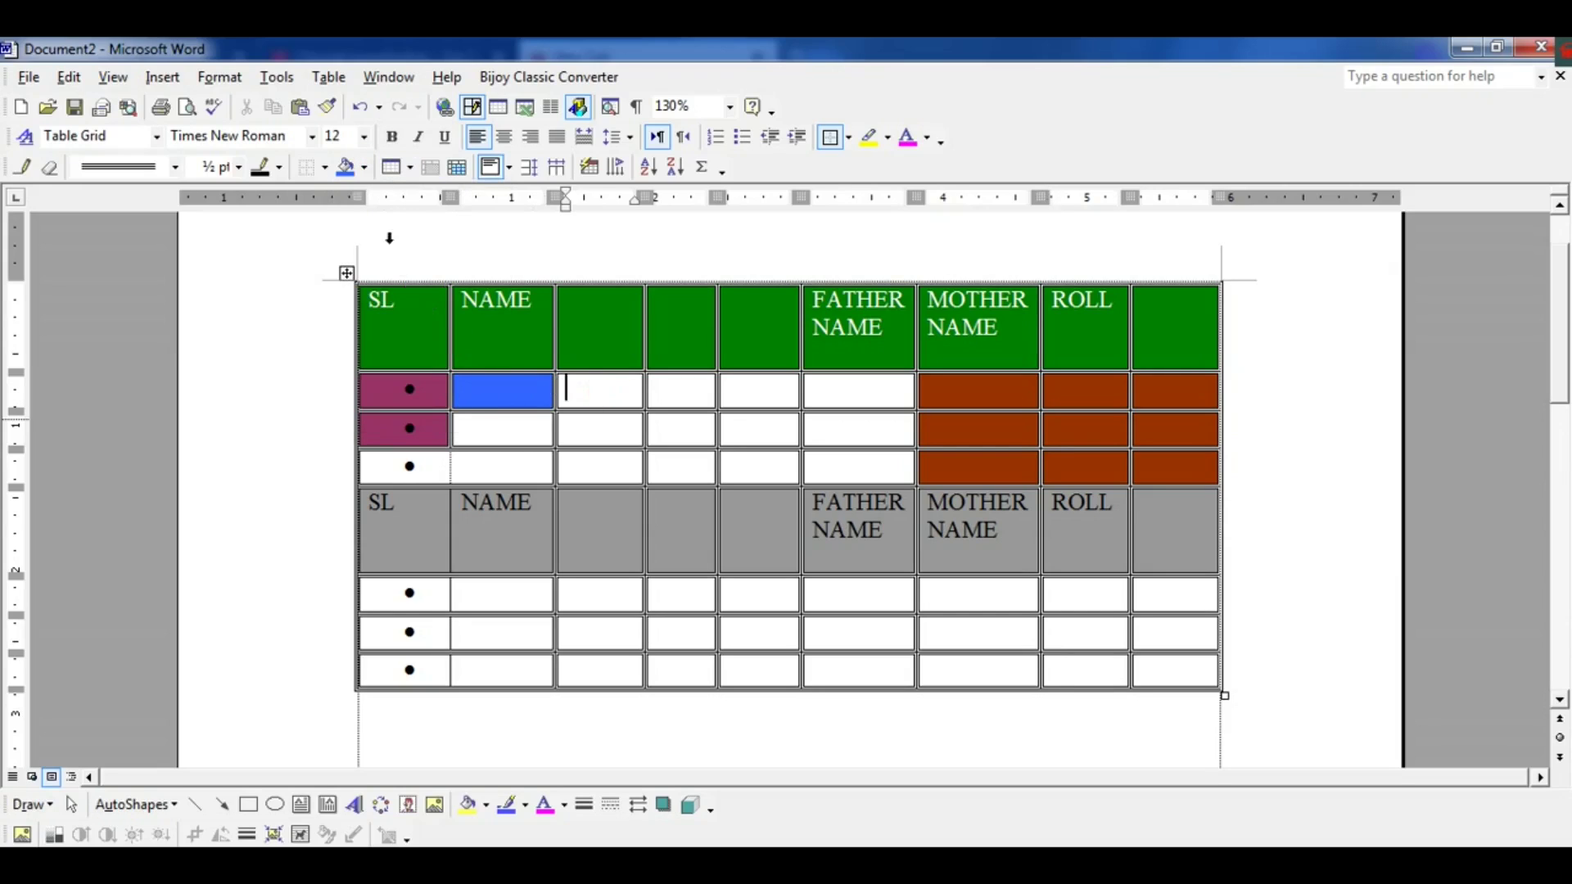
{"action": "left_click", "coordinate": [366, 168]}
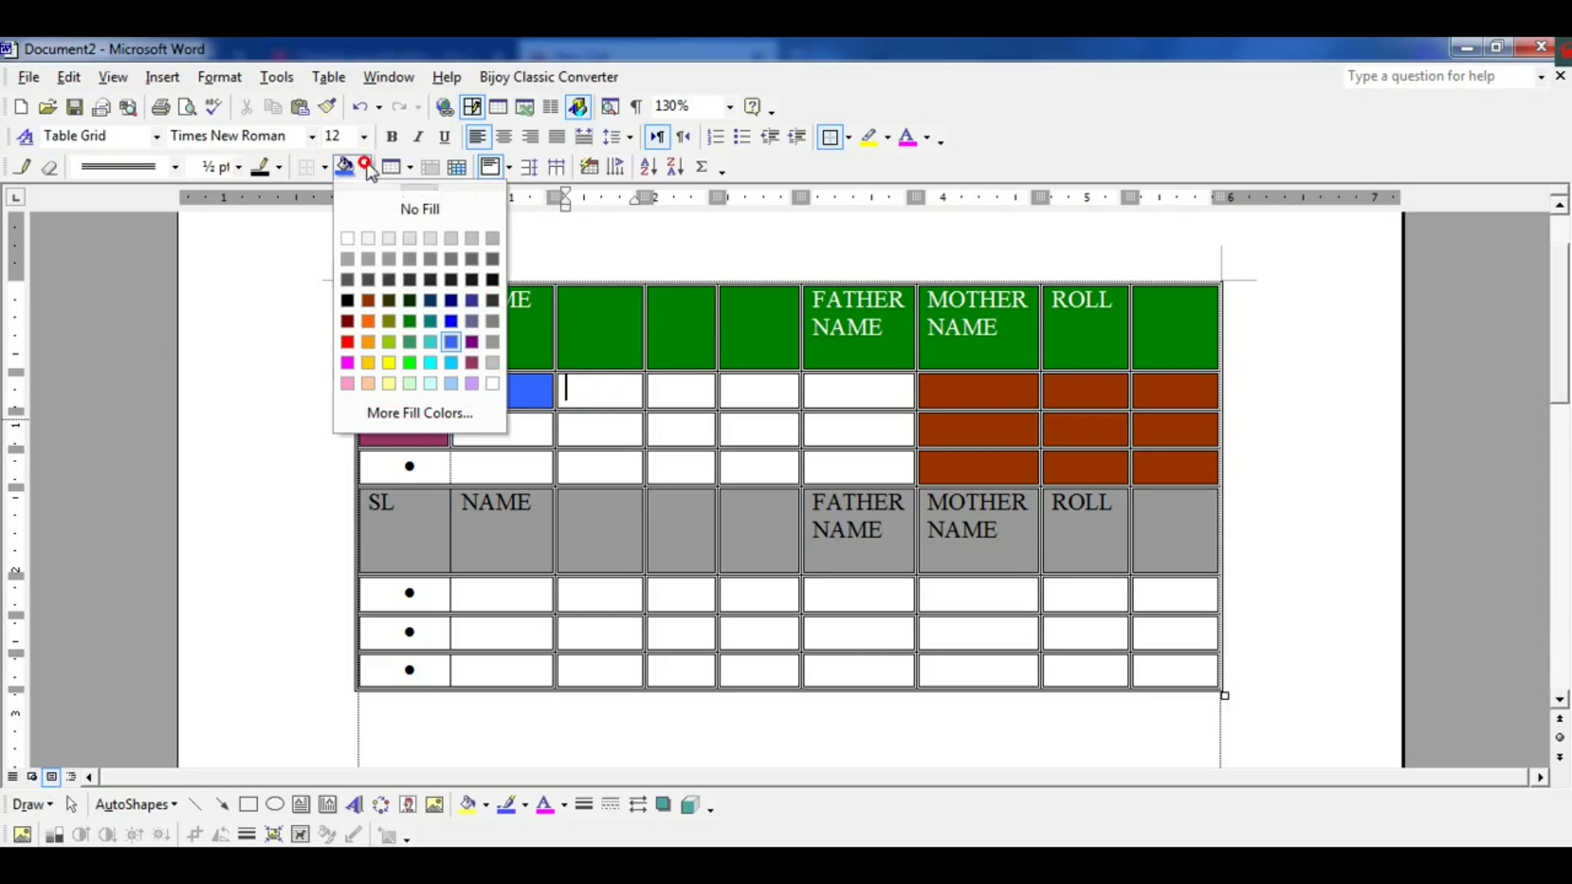
{"action": "left_click", "coordinate": [388, 360]}
{"action": "left_click", "coordinate": [702, 391]}
{"action": "left_click", "coordinate": [368, 168]}
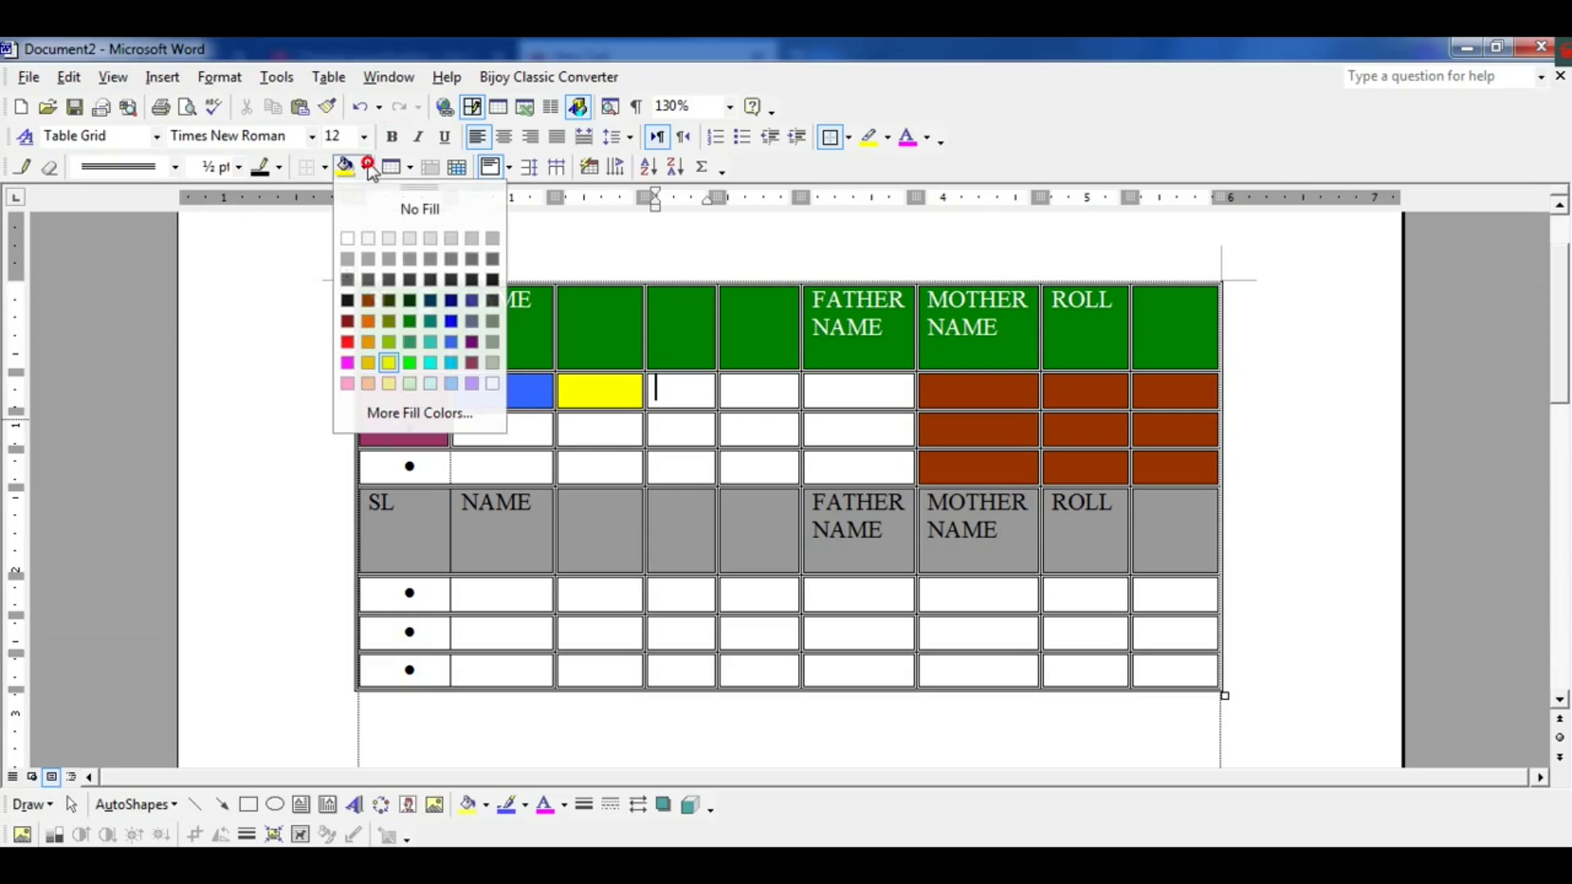
{"action": "left_click", "coordinate": [451, 342]}
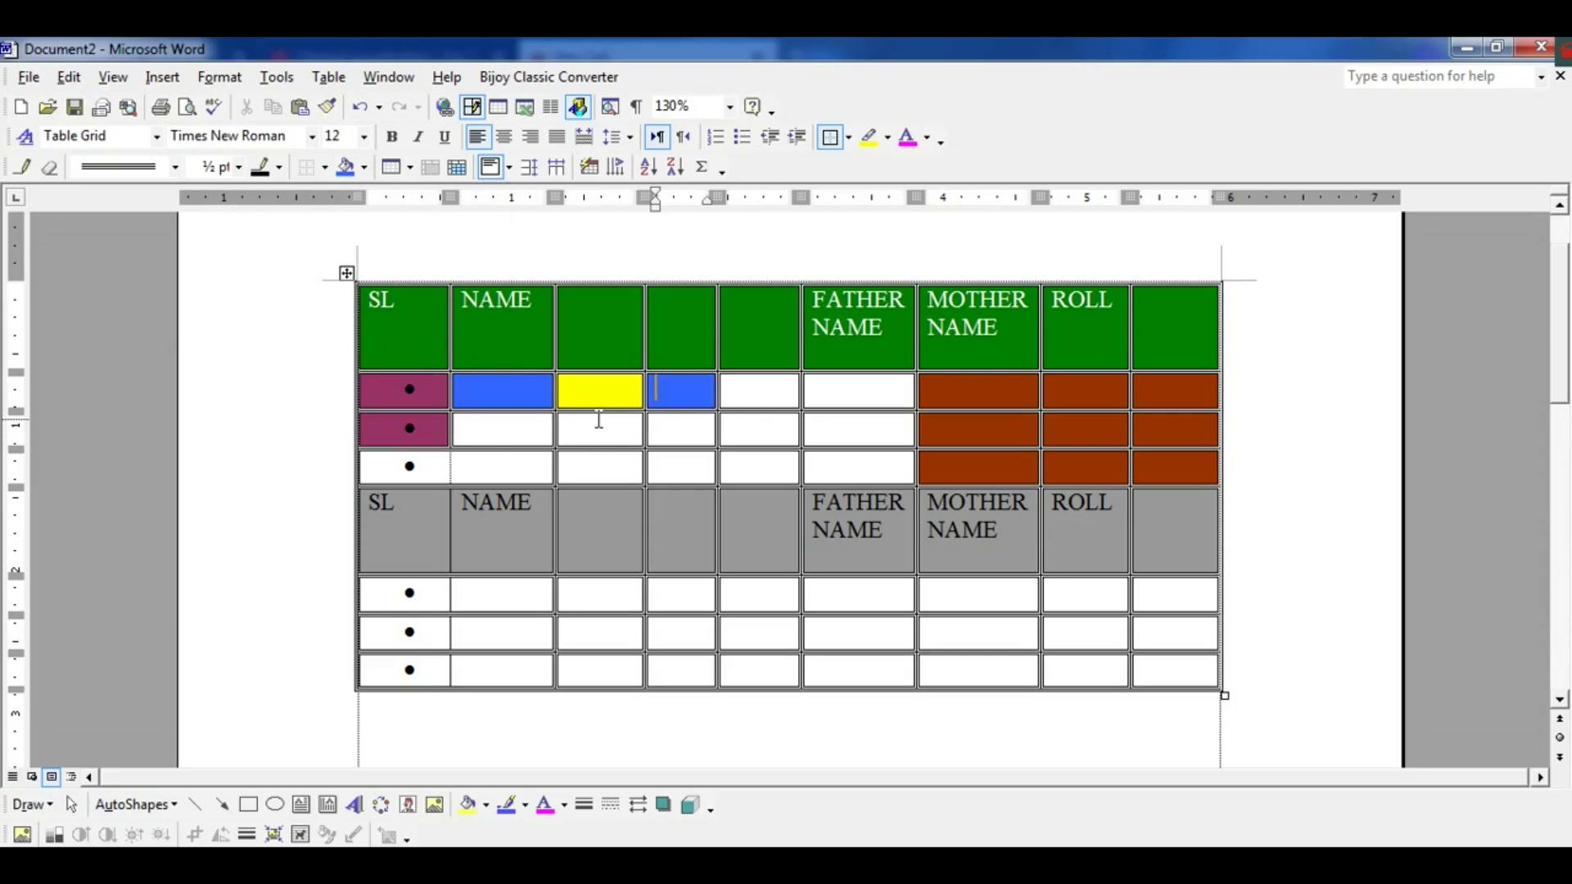
Shade the last two white cells of the first bulleted row, including the one under FATHER NAME, bright green.
{"action": "left_click", "coordinate": [763, 394]}
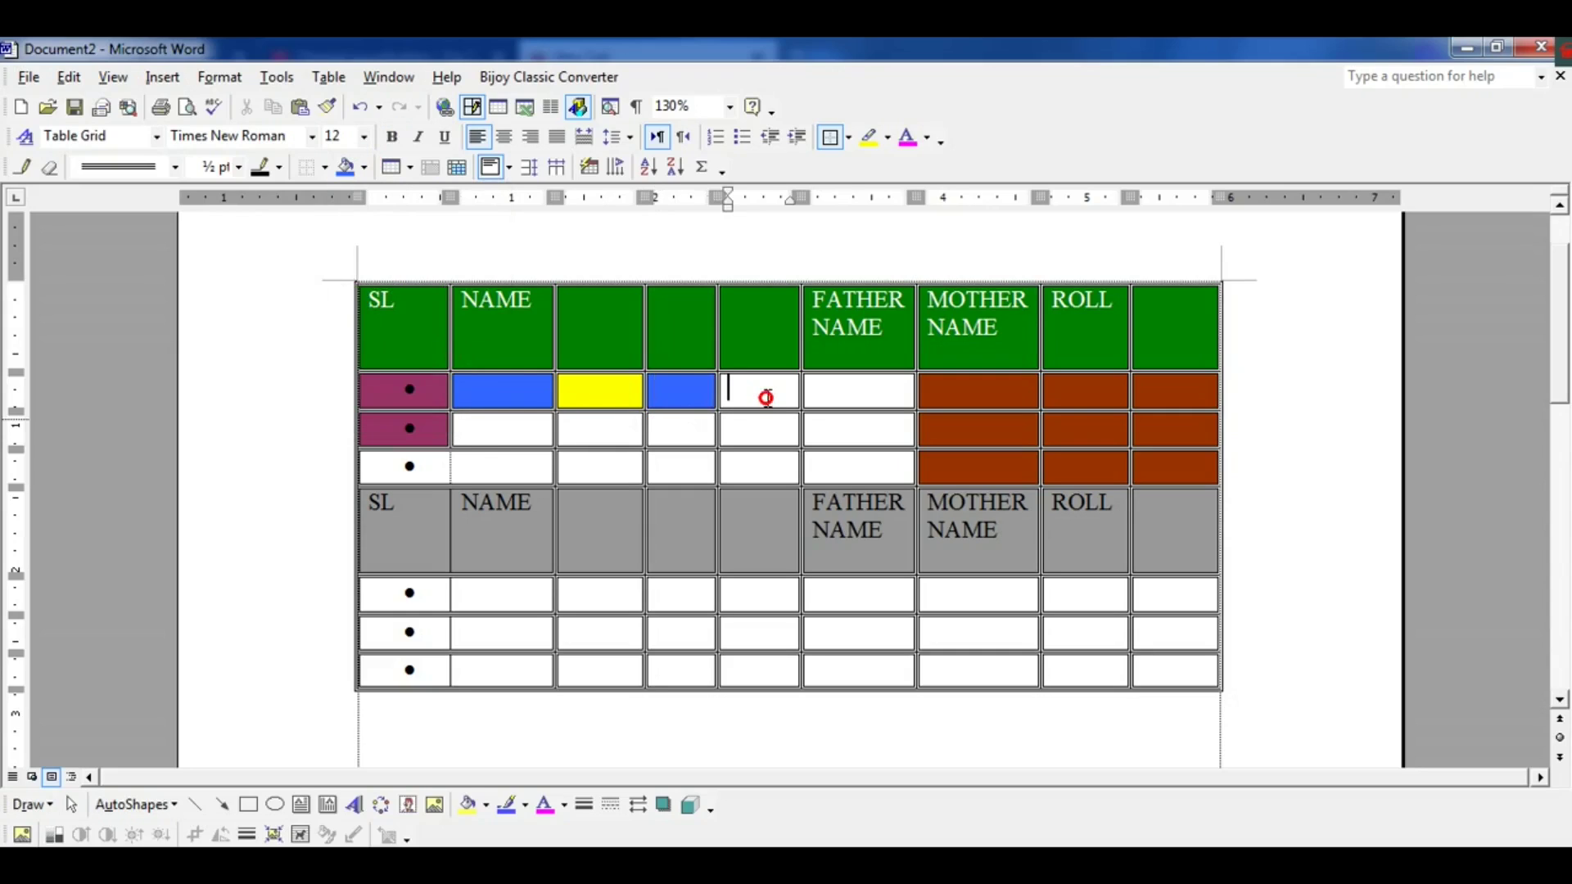
{"action": "left_click", "coordinate": [366, 169]}
{"action": "left_click", "coordinate": [410, 361]}
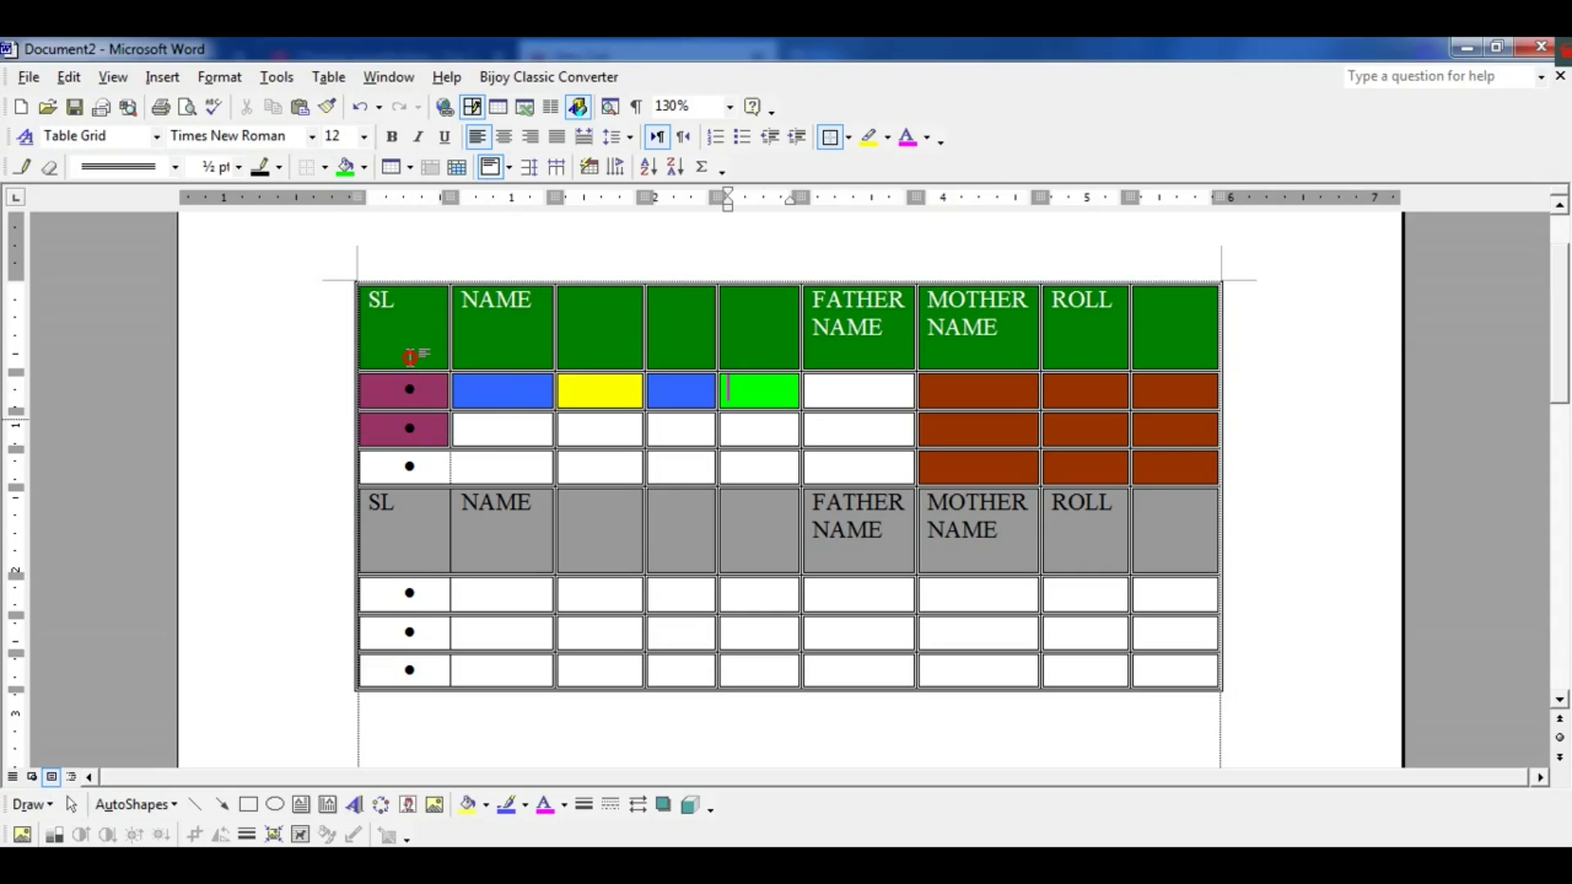
{"action": "left_click", "coordinate": [861, 390]}
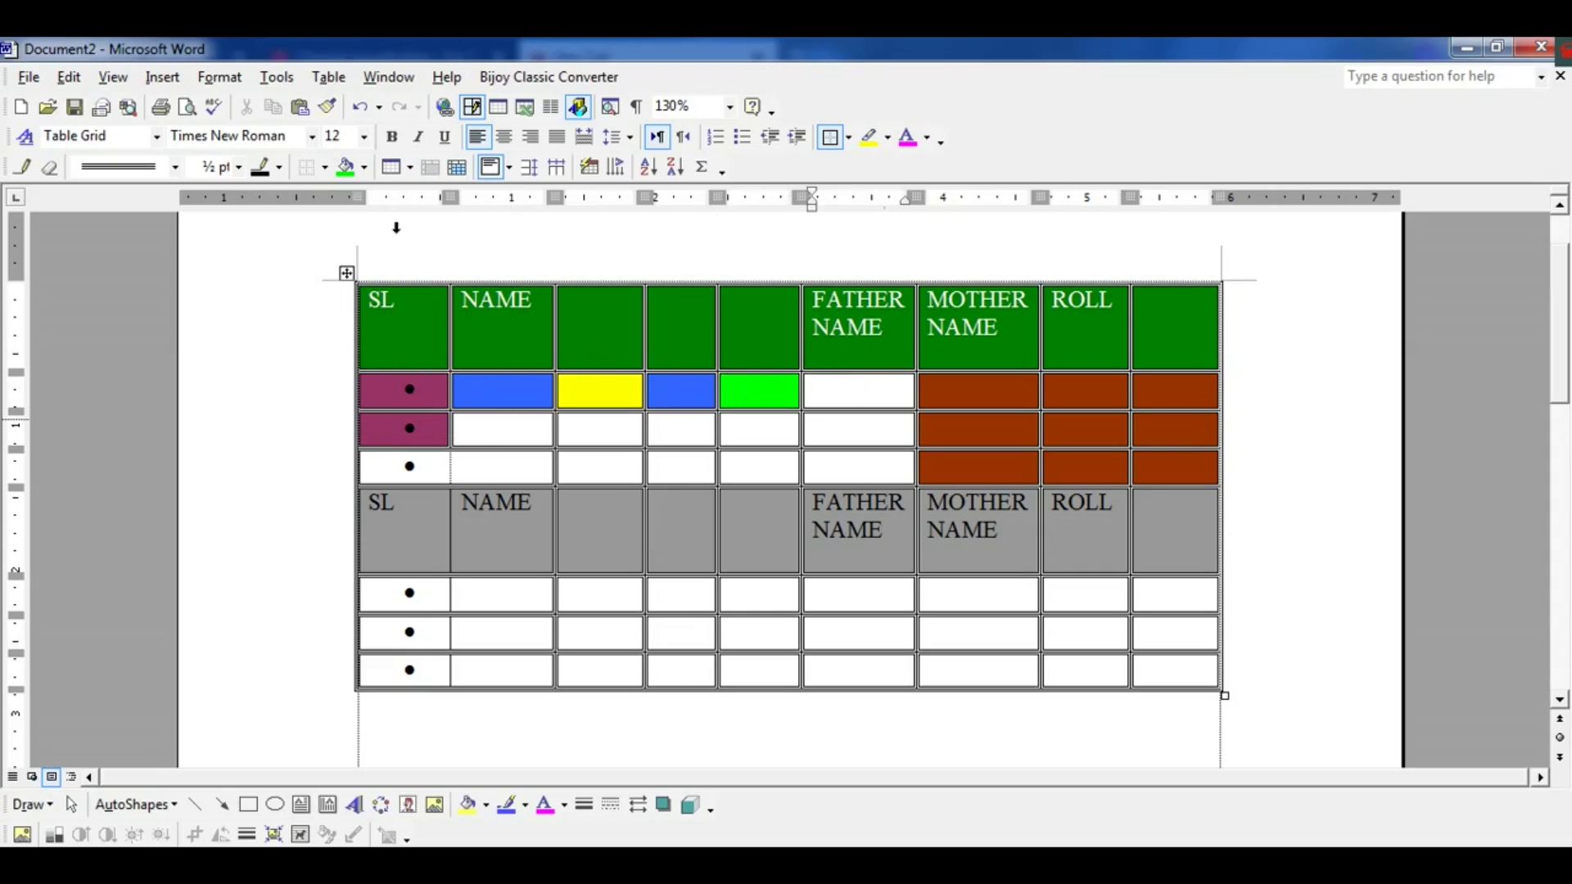
{"action": "left_click", "coordinate": [343, 168]}
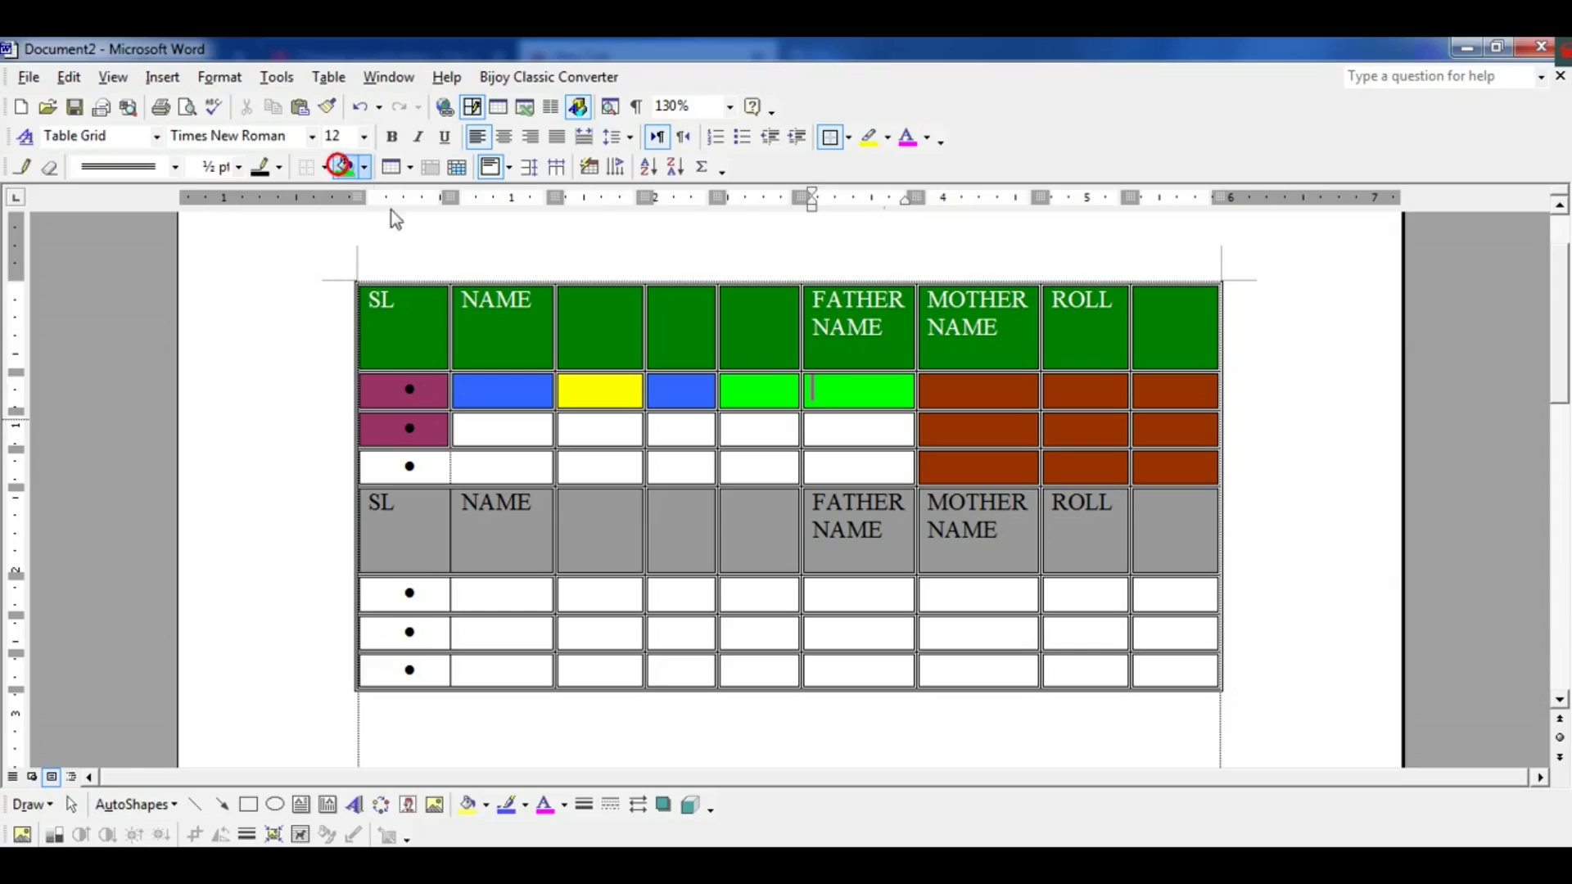
Shade the second bulleted row's NAME cell lavender and the cell beside it blue.
{"action": "left_click", "coordinate": [365, 168]}
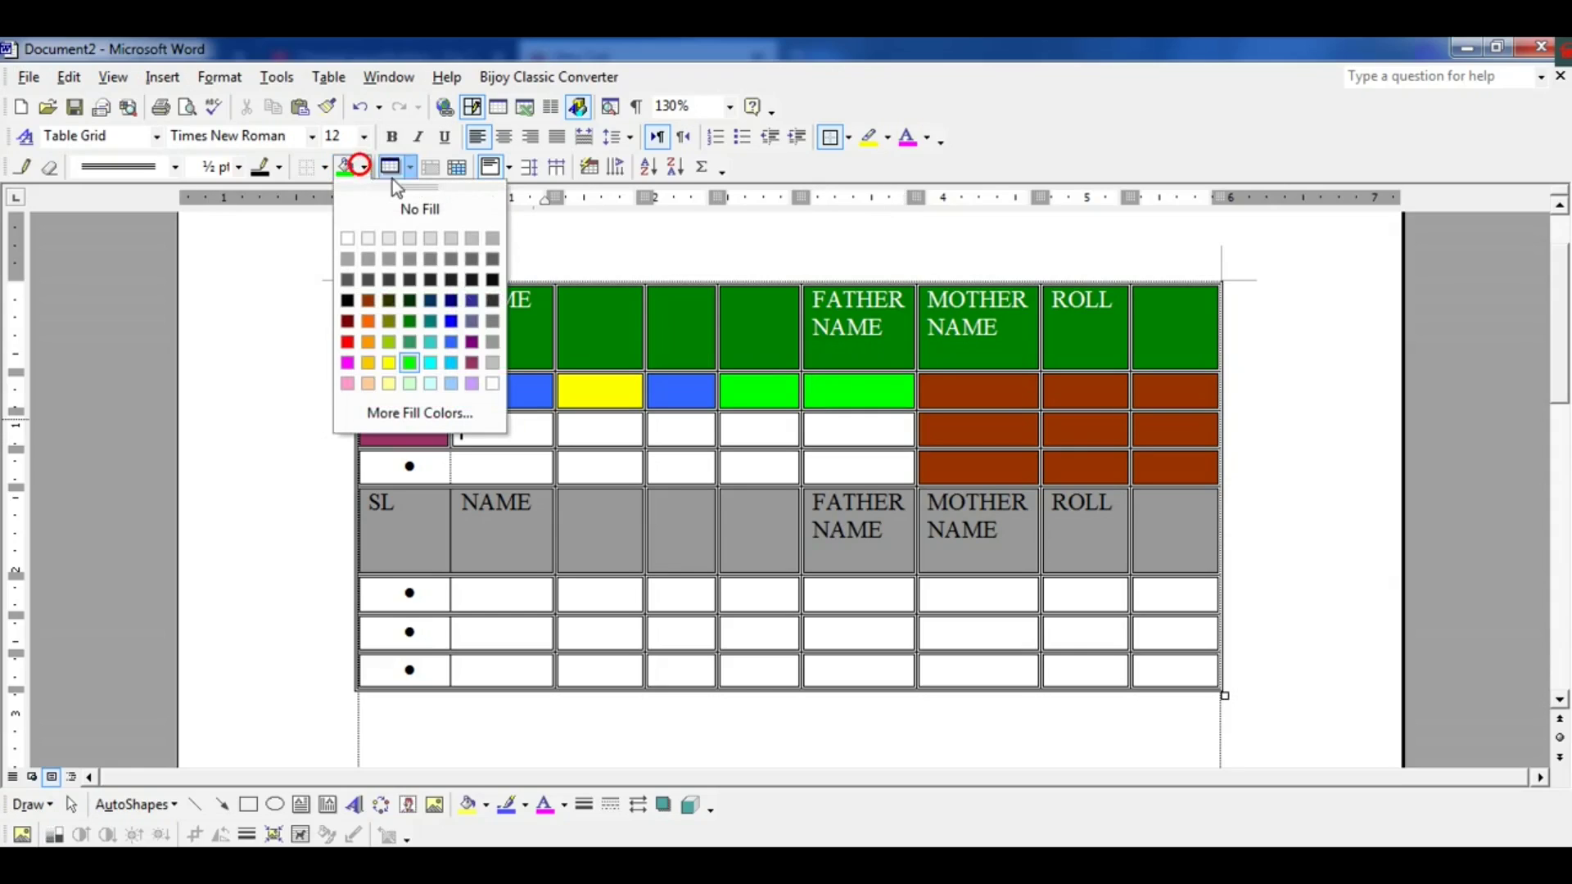
{"action": "left_click", "coordinate": [474, 383]}
{"action": "left_click", "coordinate": [585, 434]}
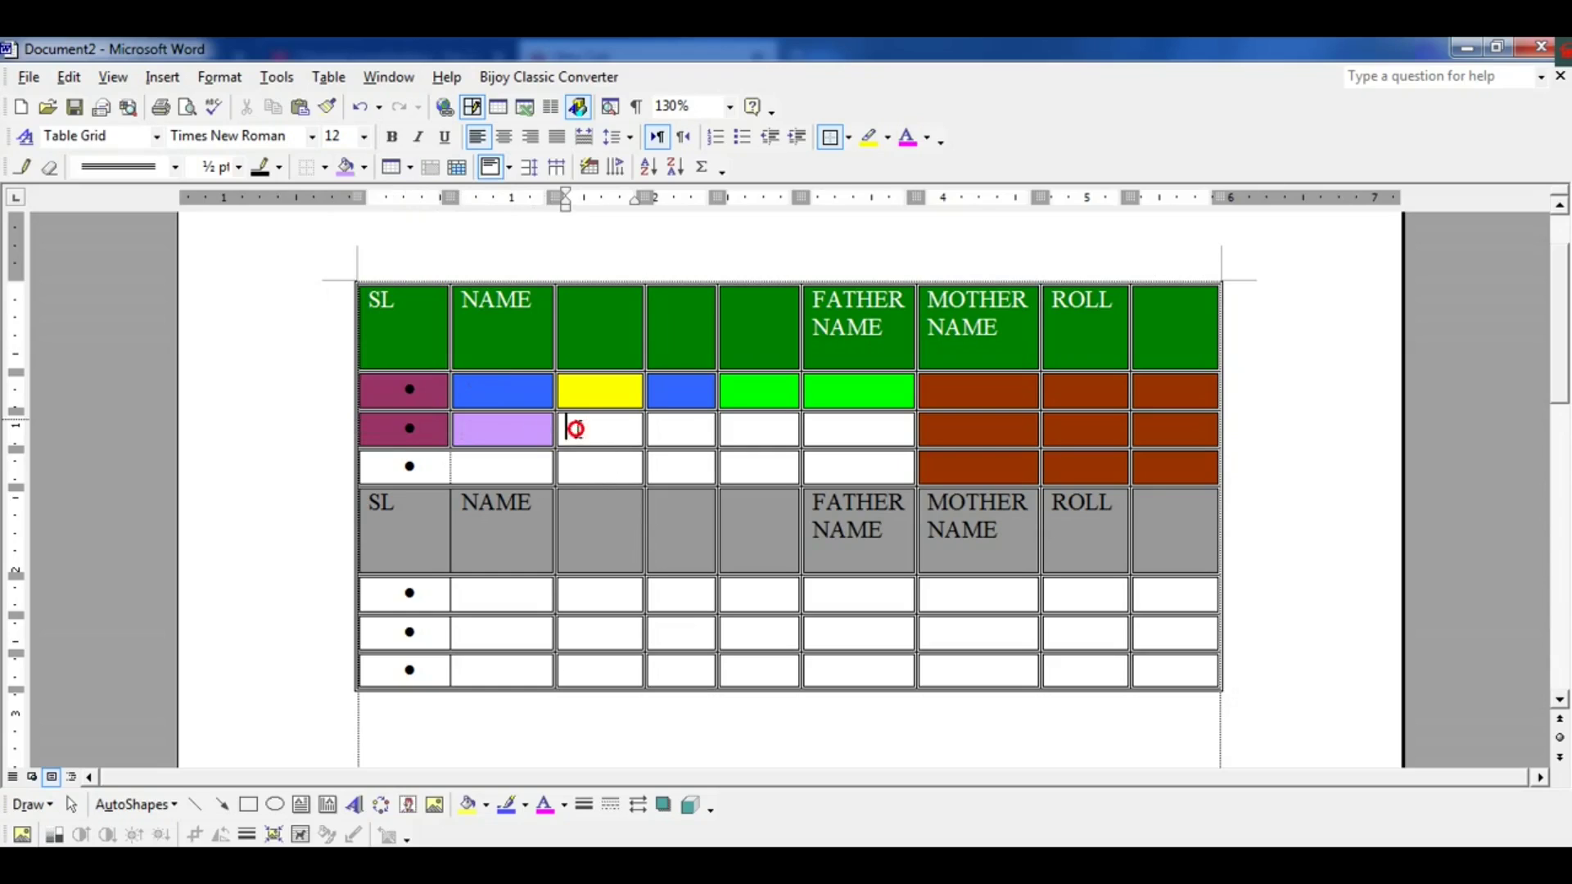
{"action": "left_click", "coordinate": [365, 169]}
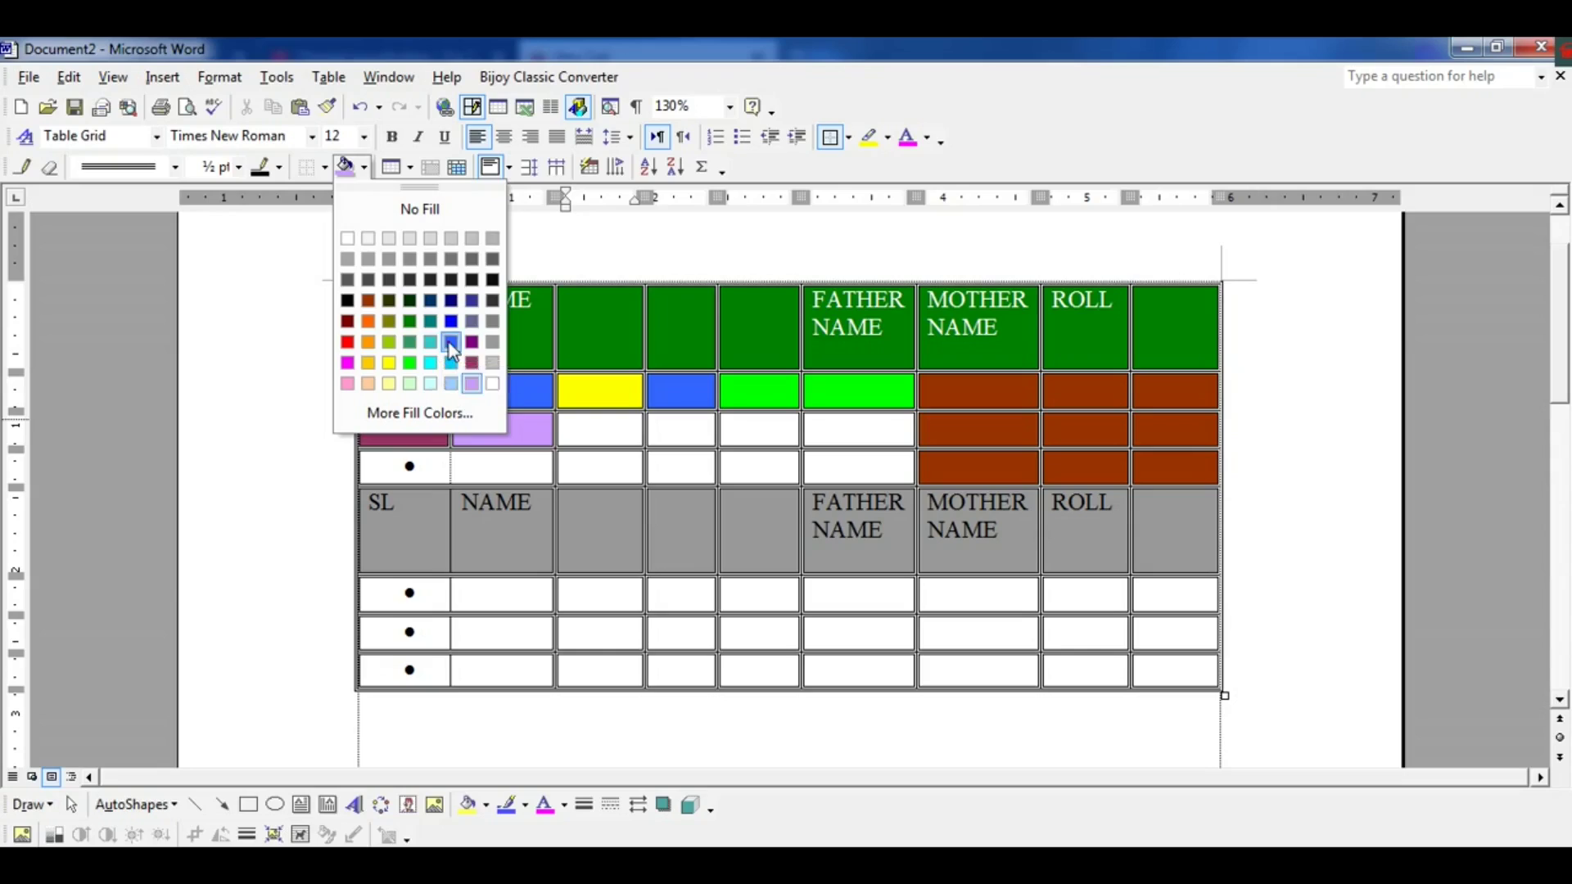
{"action": "left_click", "coordinate": [451, 342]}
Shade the third bulleted row's NAME cell and the two cells beside it pink, plus the second bulleted row's three remaining white cells.
{"action": "left_click", "coordinate": [696, 469]}
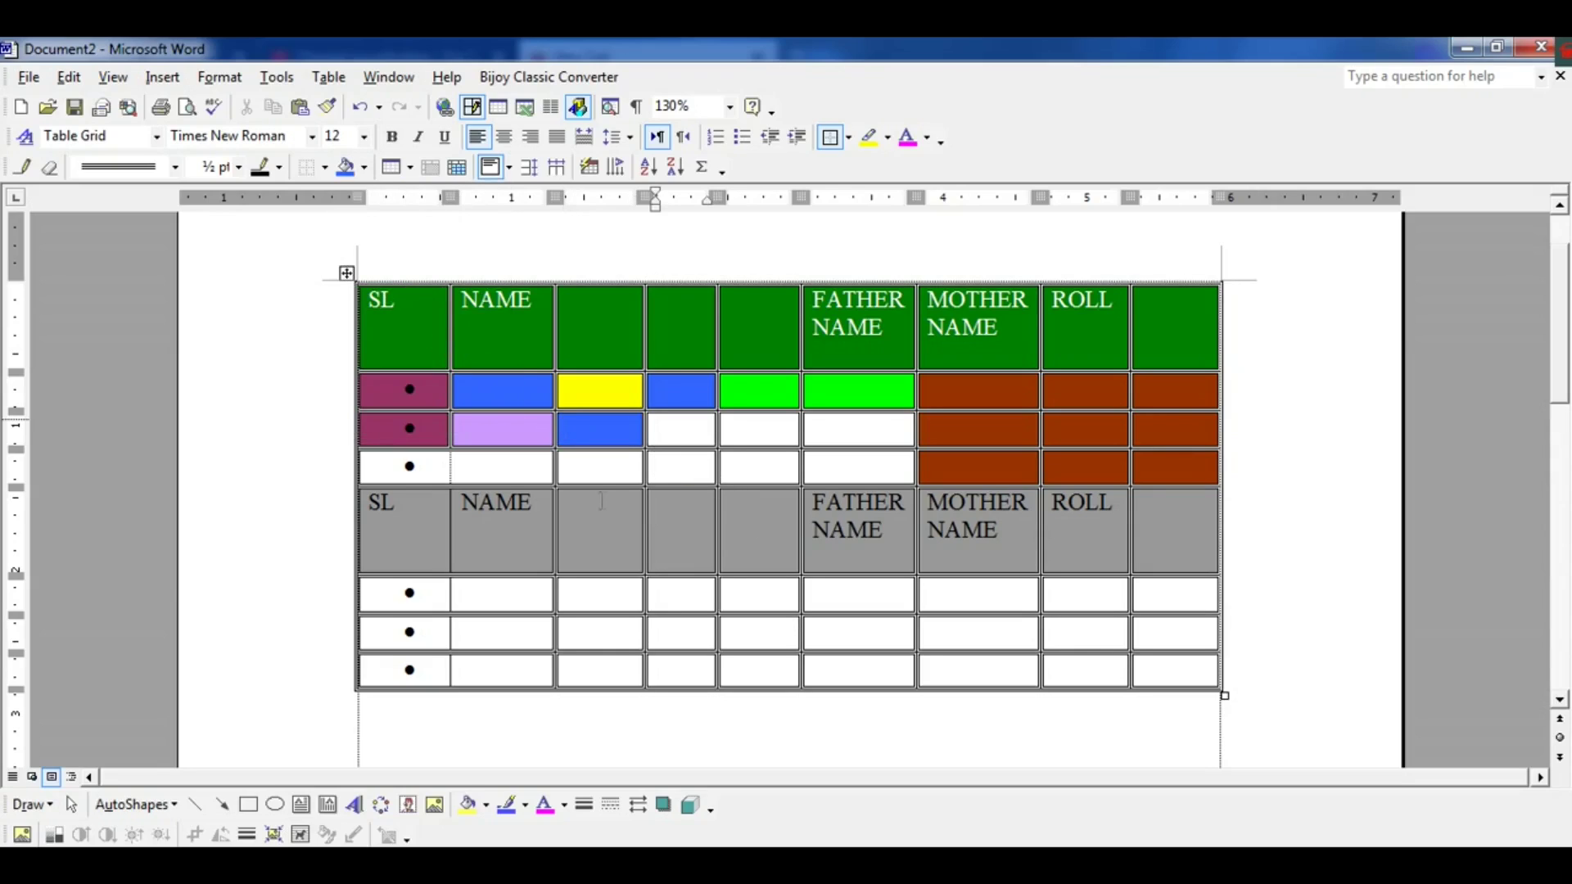
{"action": "left_click", "coordinate": [480, 466]}
{"action": "left_click_drag", "start_coordinate": [481, 466], "coordinate": [680, 467]}
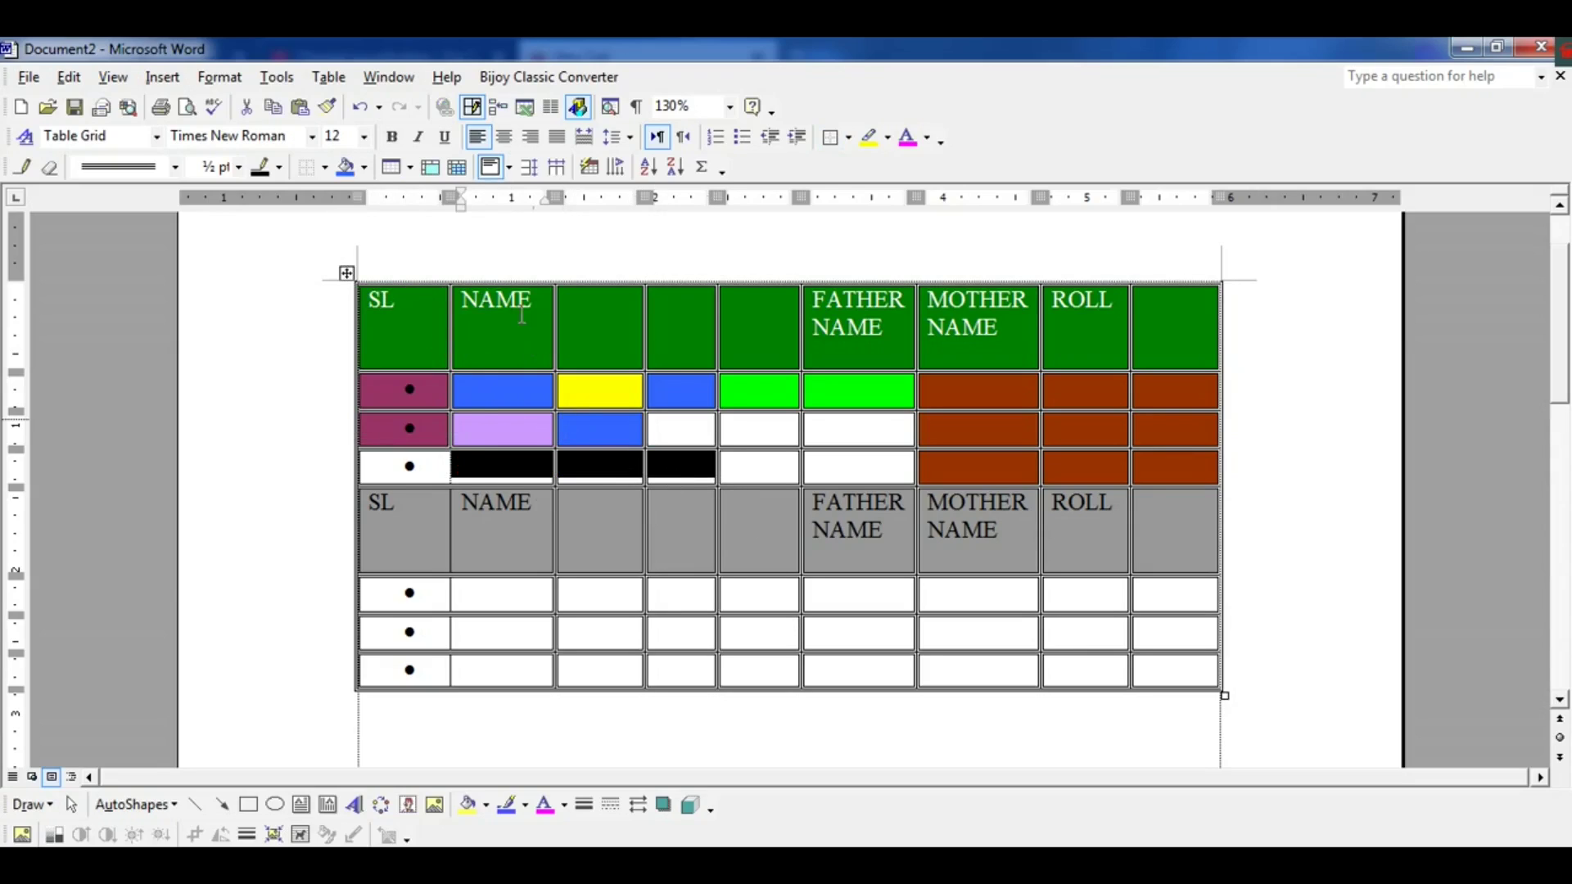
{"action": "left_click", "coordinate": [366, 169]}
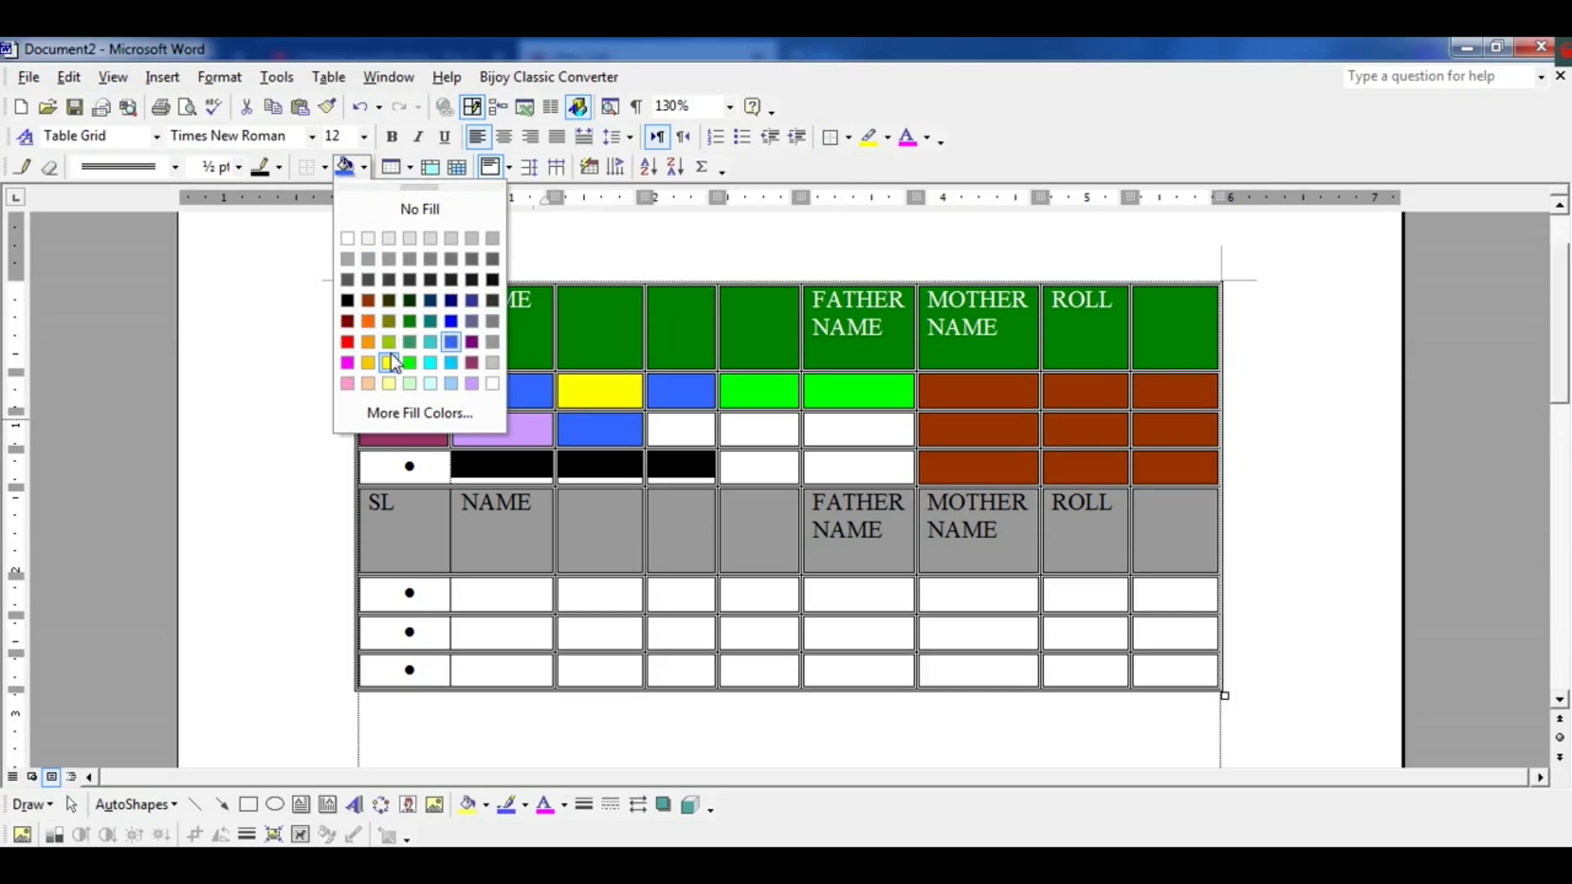
{"action": "left_click", "coordinate": [347, 384]}
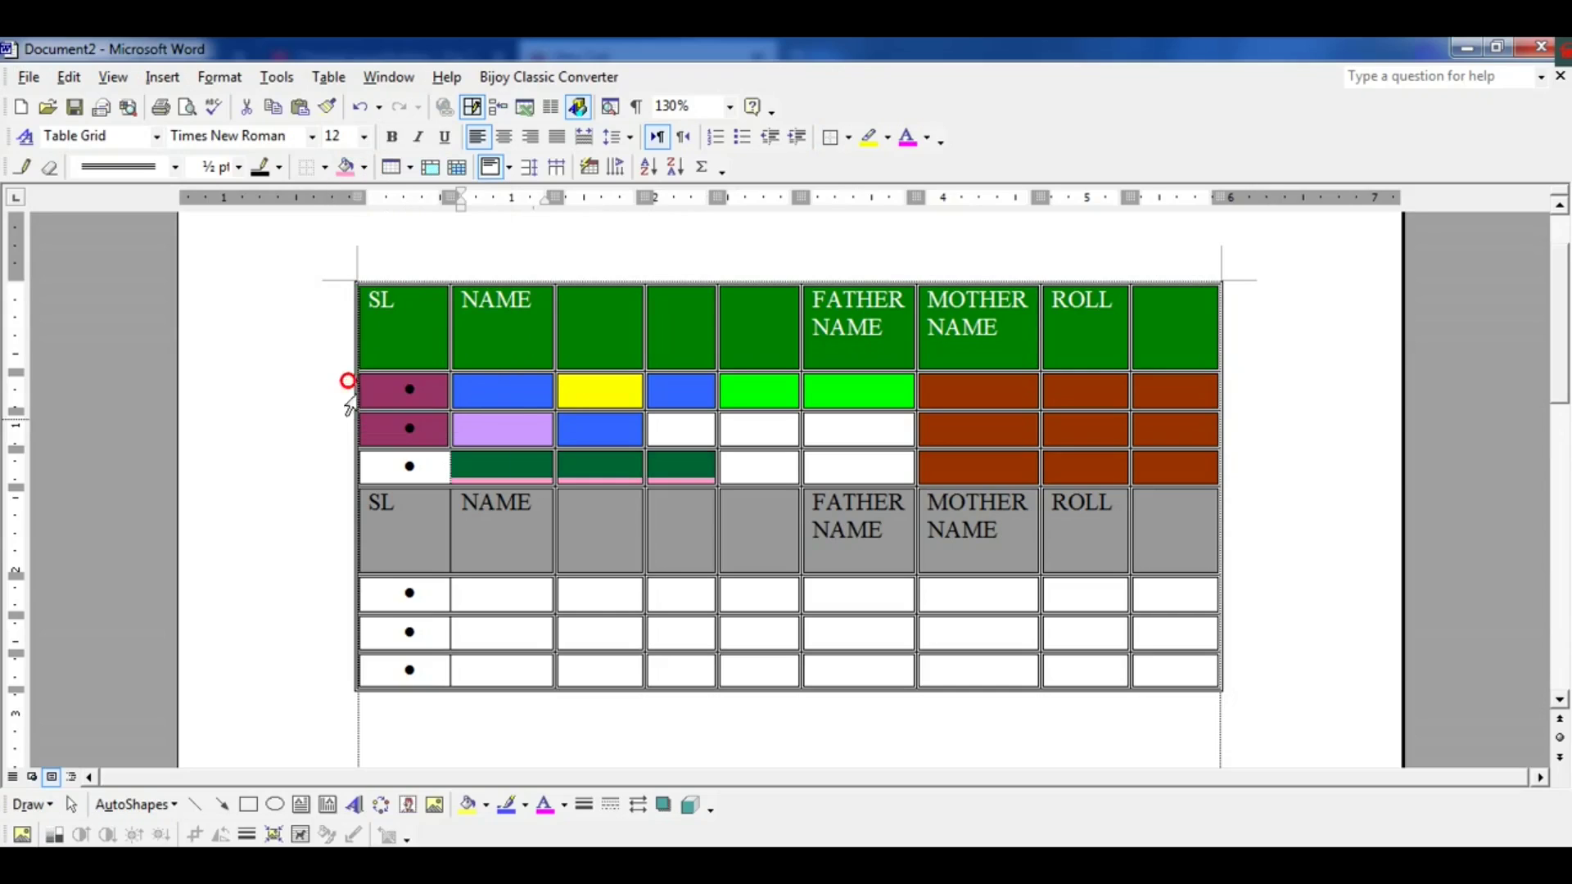
{"action": "left_click", "coordinate": [760, 527]}
{"action": "left_click_drag", "start_coordinate": [707, 430], "coordinate": [839, 442]}
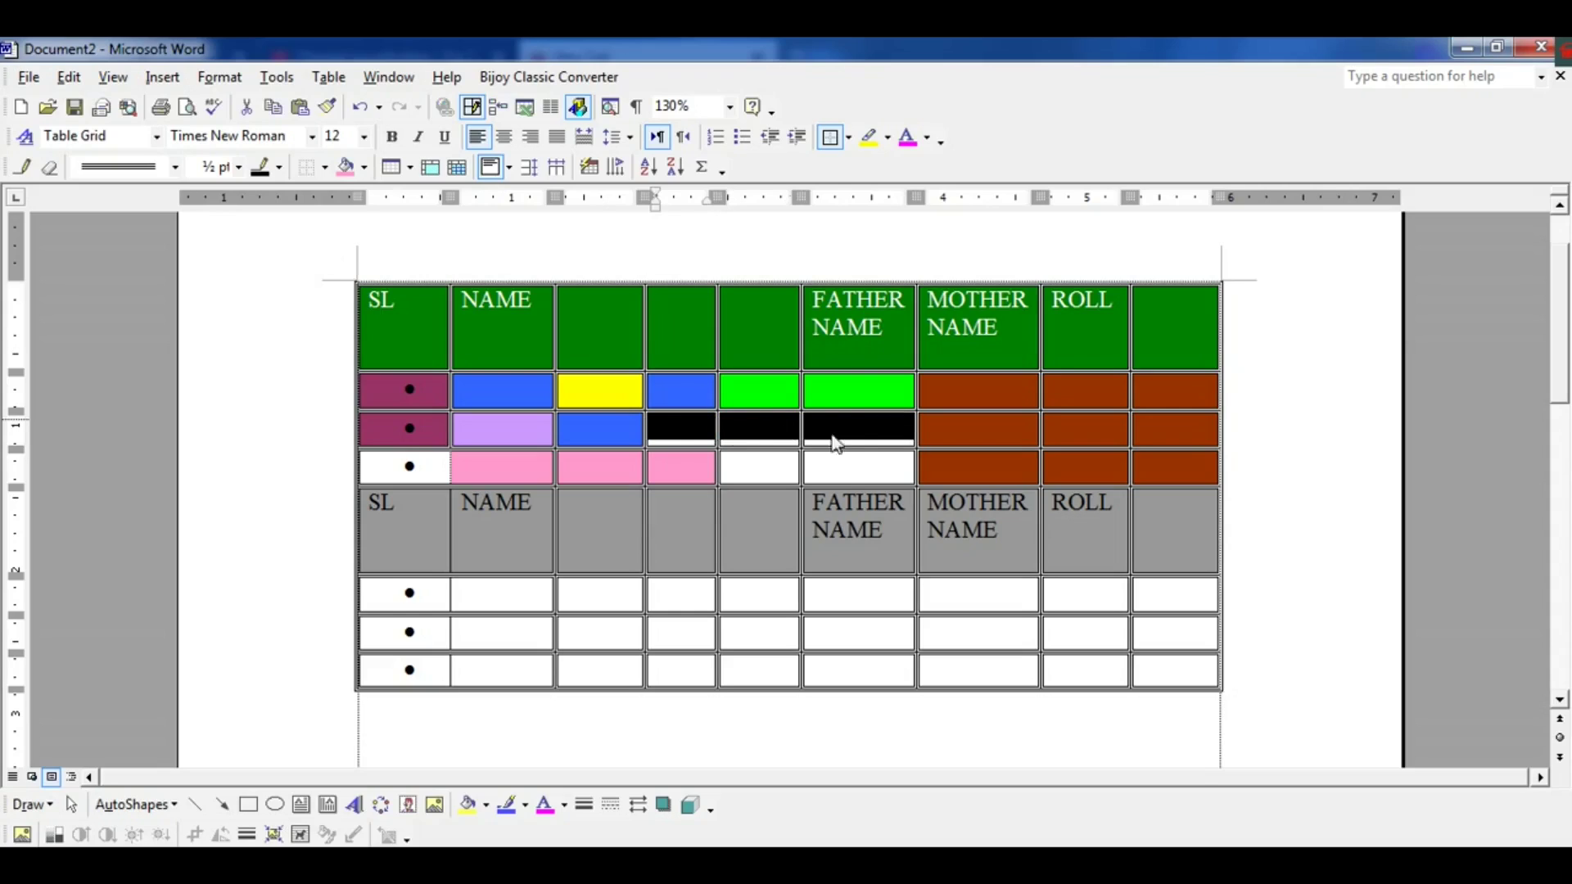
{"action": "left_click", "coordinate": [352, 169]}
{"action": "left_click", "coordinate": [788, 540]}
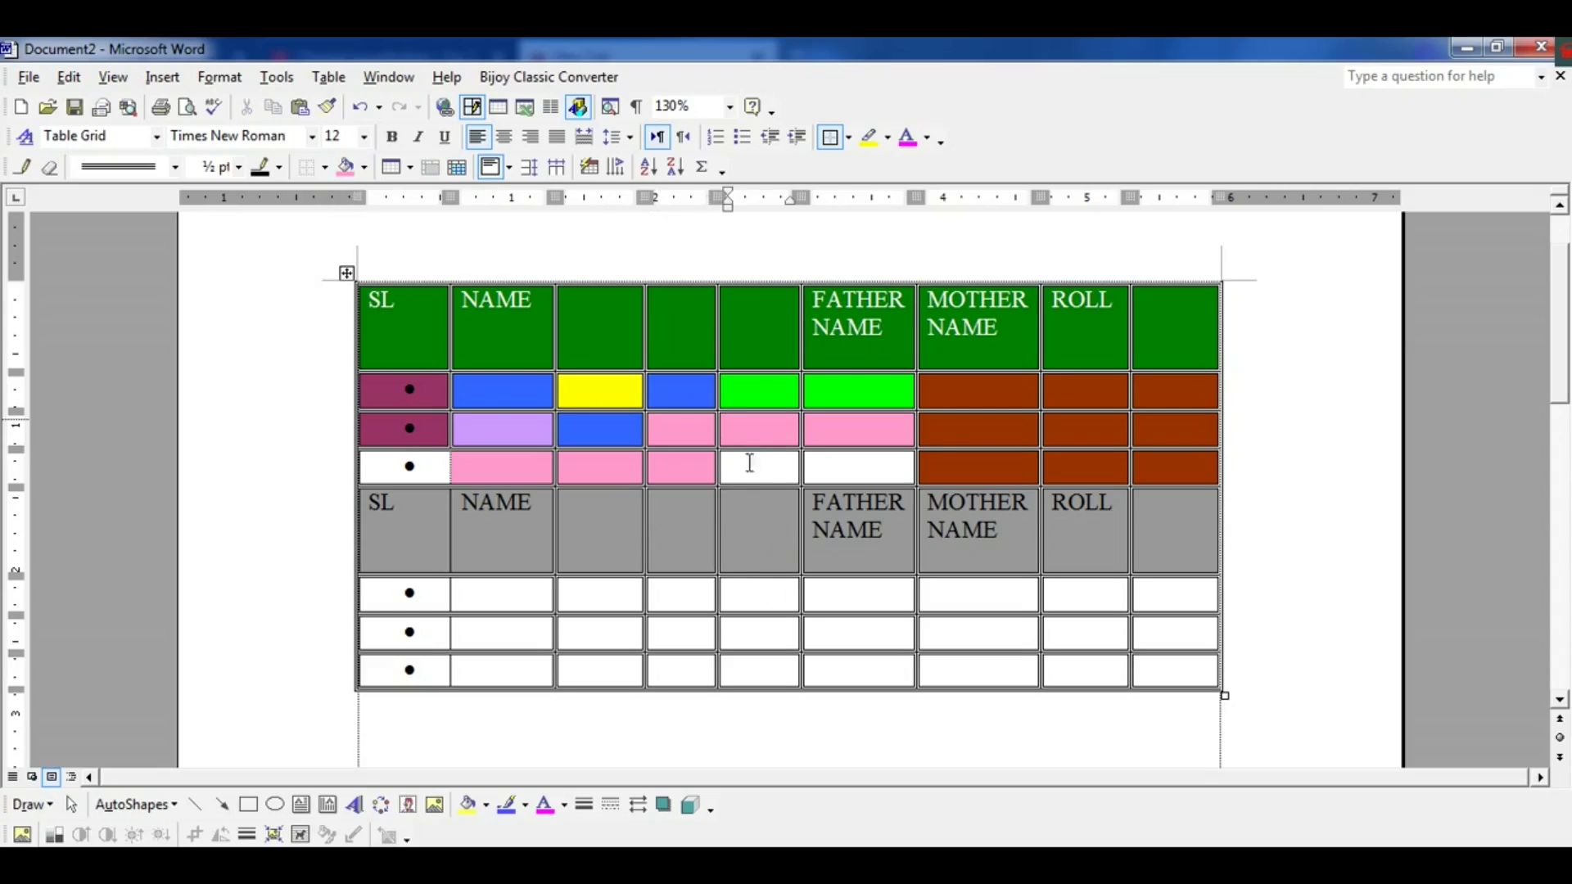
Shade the third bulleted row's last two white cells and the lower section's bulleted SL and NAME cells bright blue.
{"action": "left_click_drag", "start_coordinate": [851, 472], "coordinate": [769, 479]}
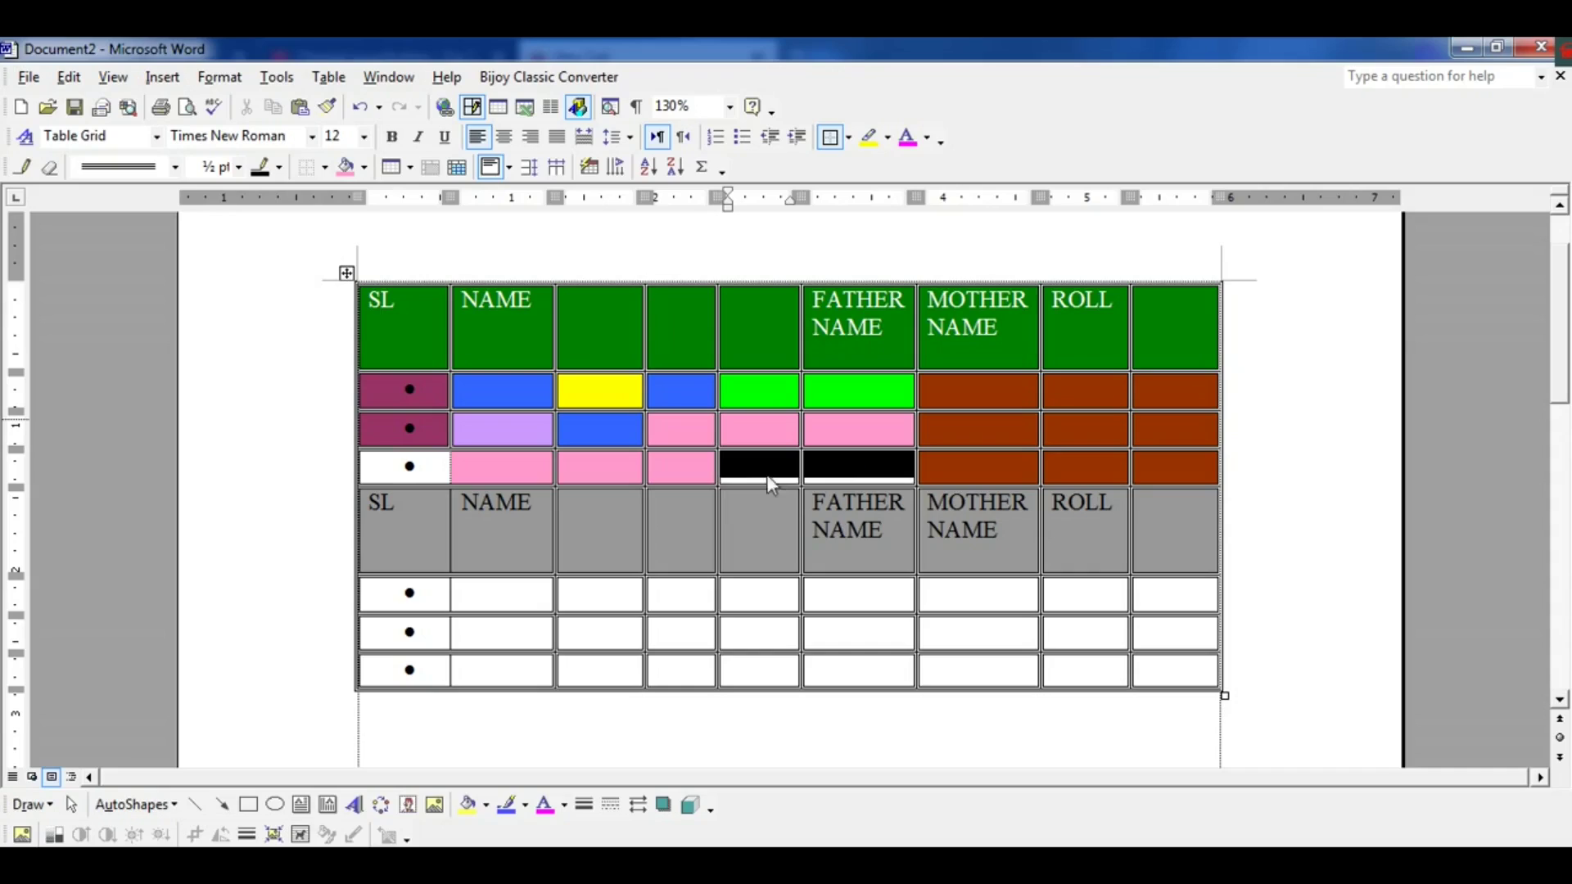
{"action": "left_click", "coordinate": [362, 168]}
{"action": "left_click", "coordinate": [451, 321]}
{"action": "left_click", "coordinate": [627, 591]}
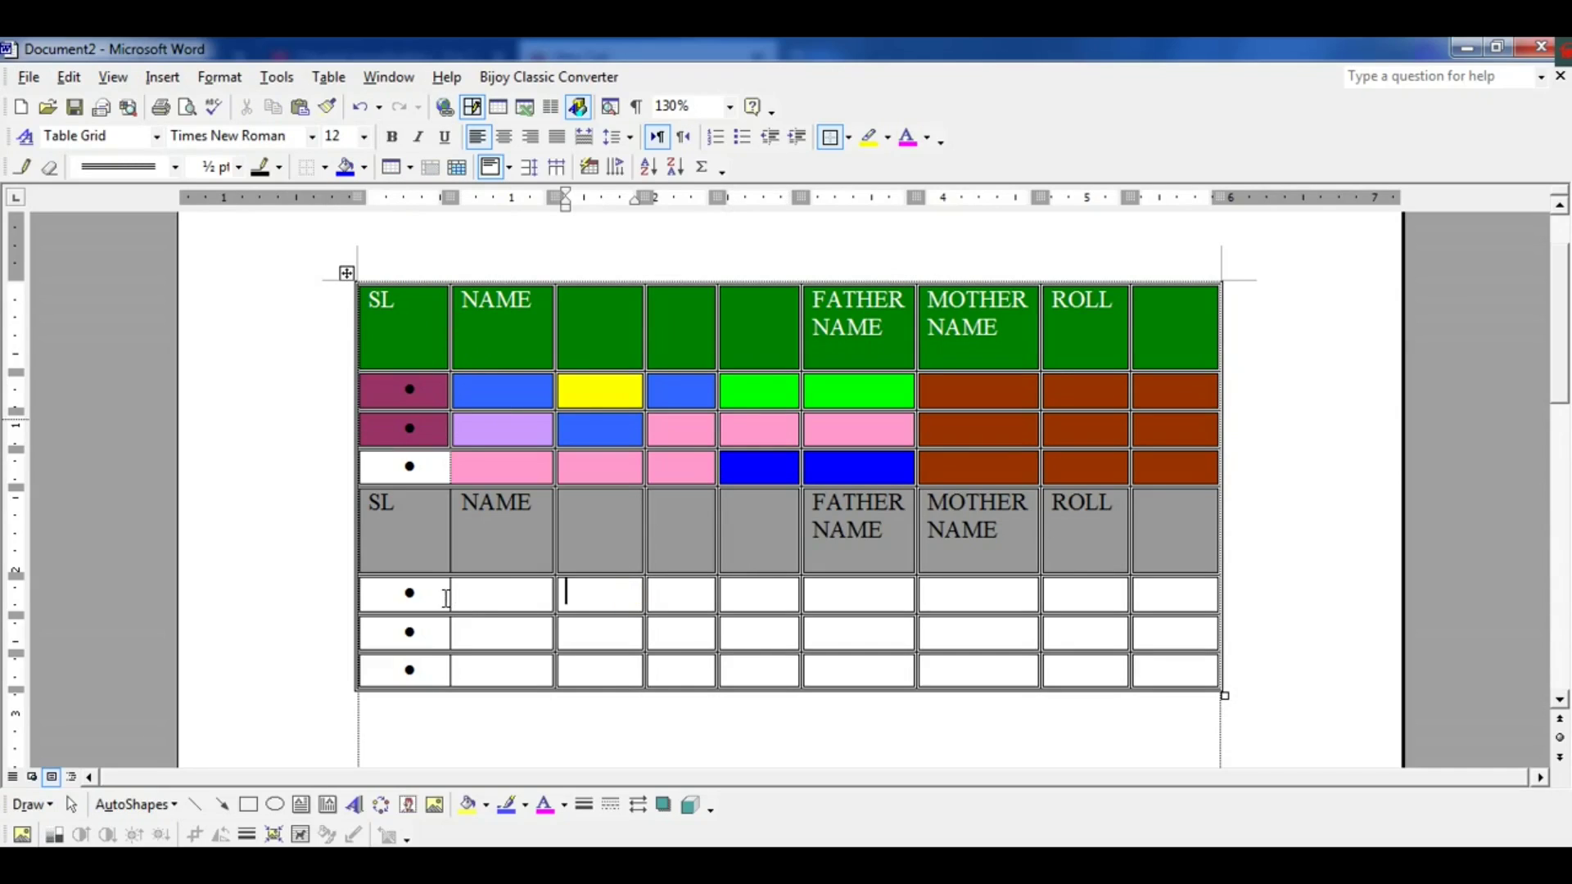
{"action": "left_click_drag", "start_coordinate": [431, 591], "coordinate": [475, 655]}
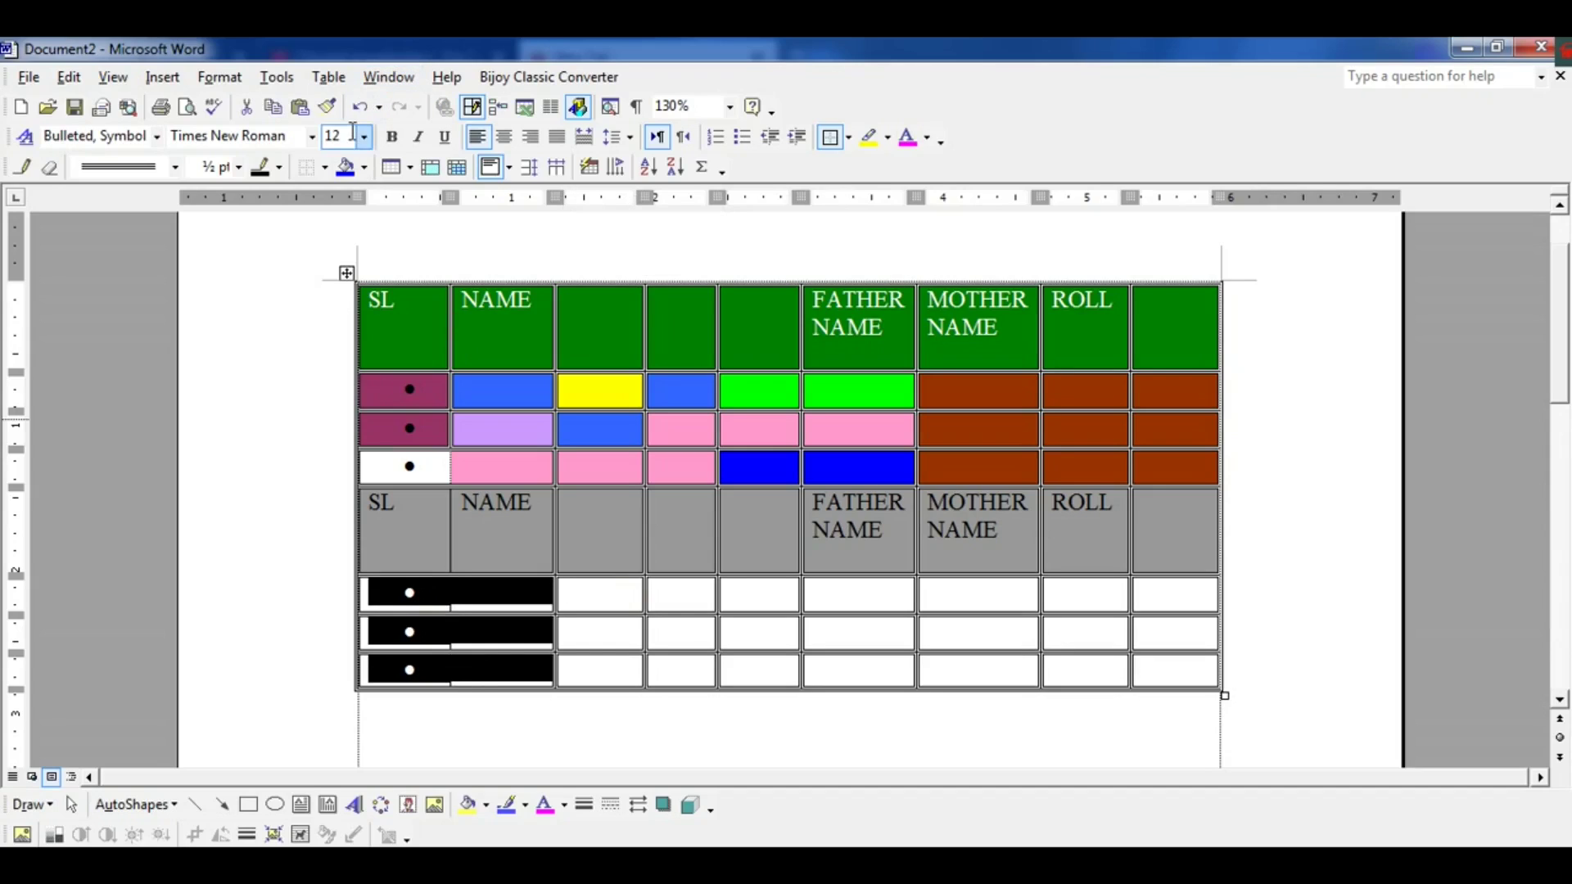
{"action": "left_click", "coordinate": [347, 167]}
{"action": "left_click", "coordinate": [585, 634]}
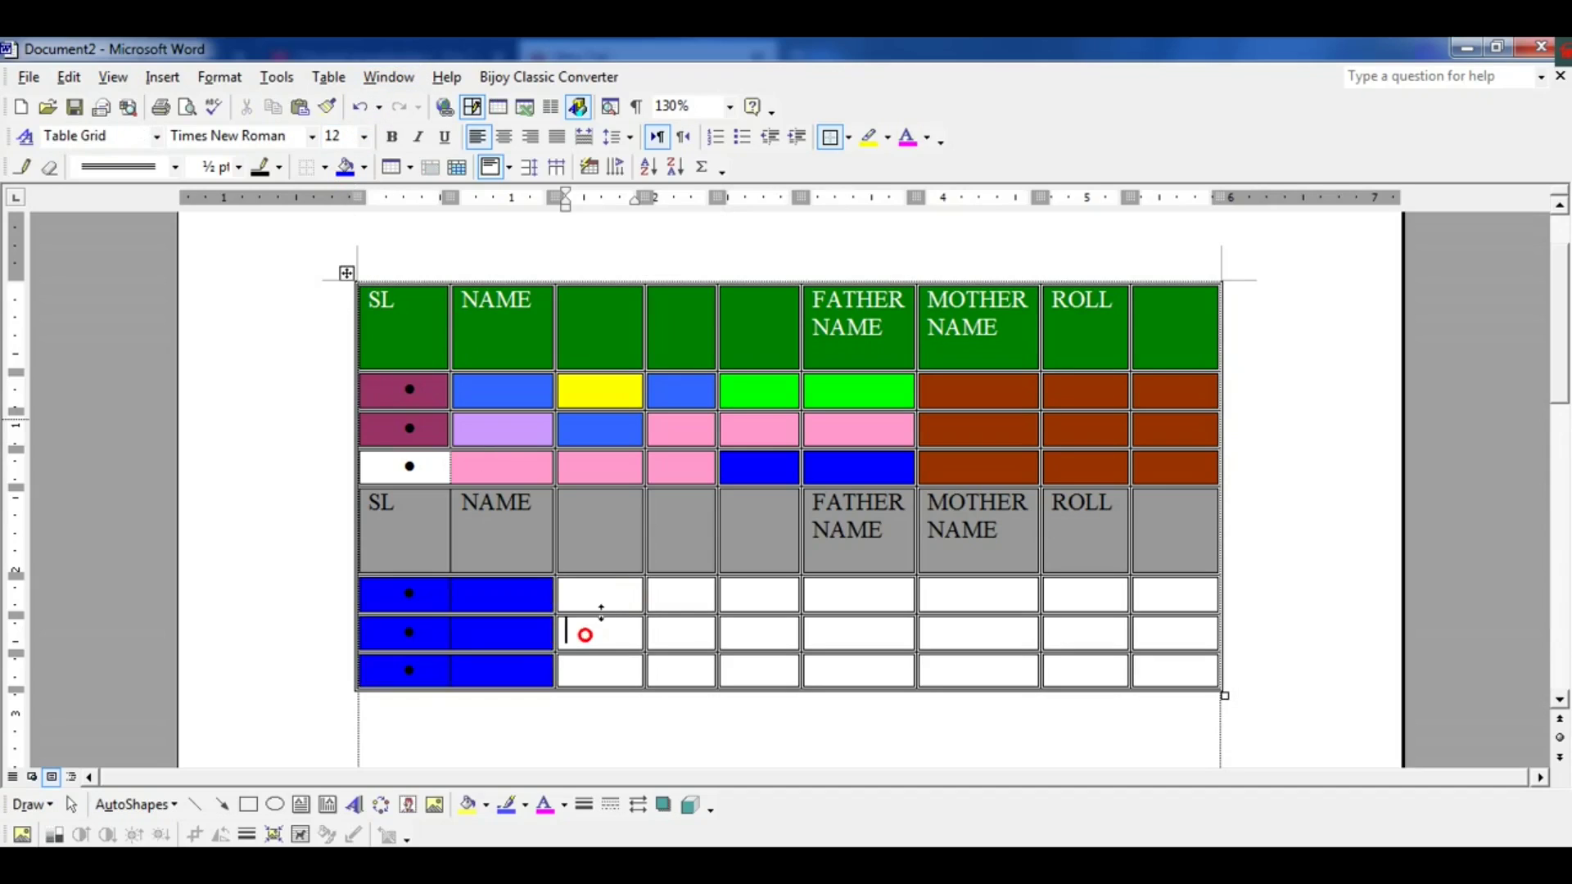
Shade the lower bulleted rows' cells in the three columns between NAME and FATHER NAME sea green.
{"action": "left_click_drag", "start_coordinate": [597, 597], "coordinate": [761, 670]}
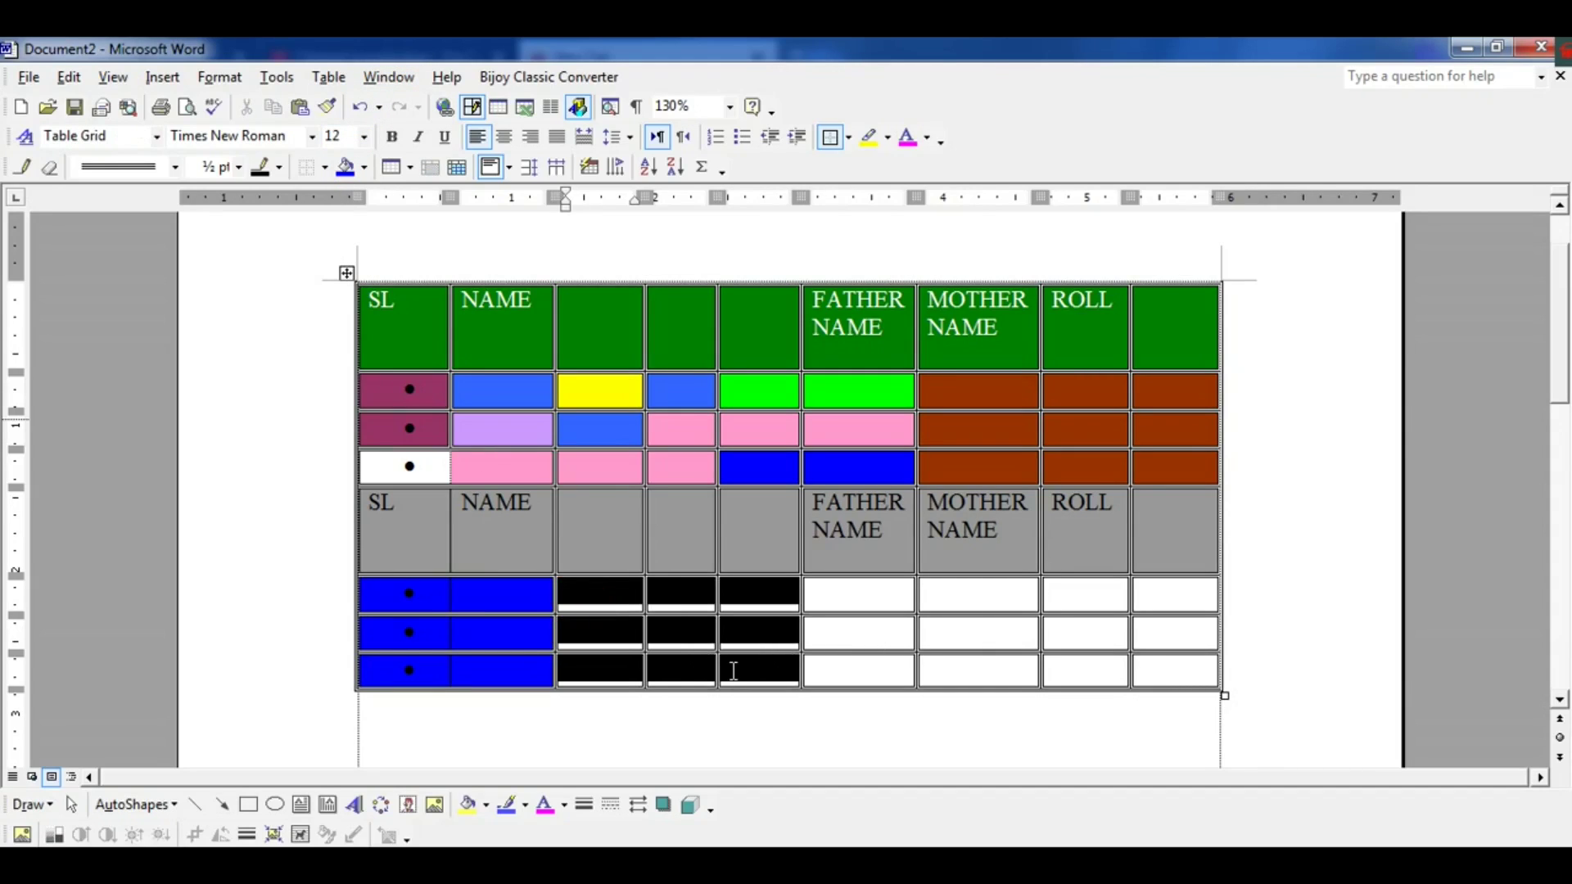
{"action": "left_click", "coordinate": [346, 175]}
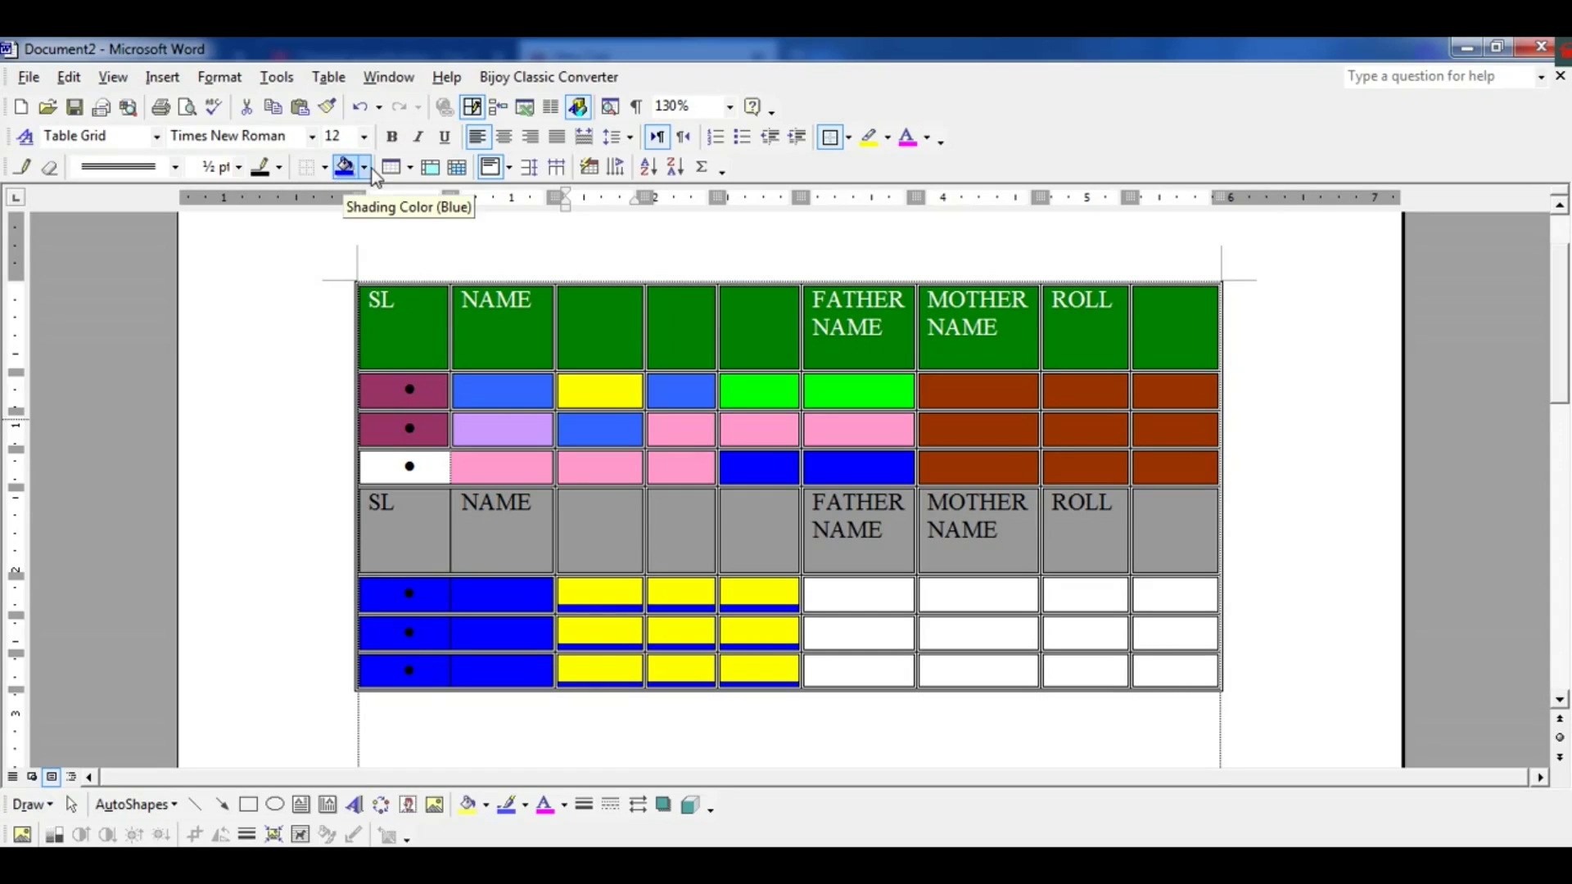
{"action": "left_click", "coordinate": [365, 169]}
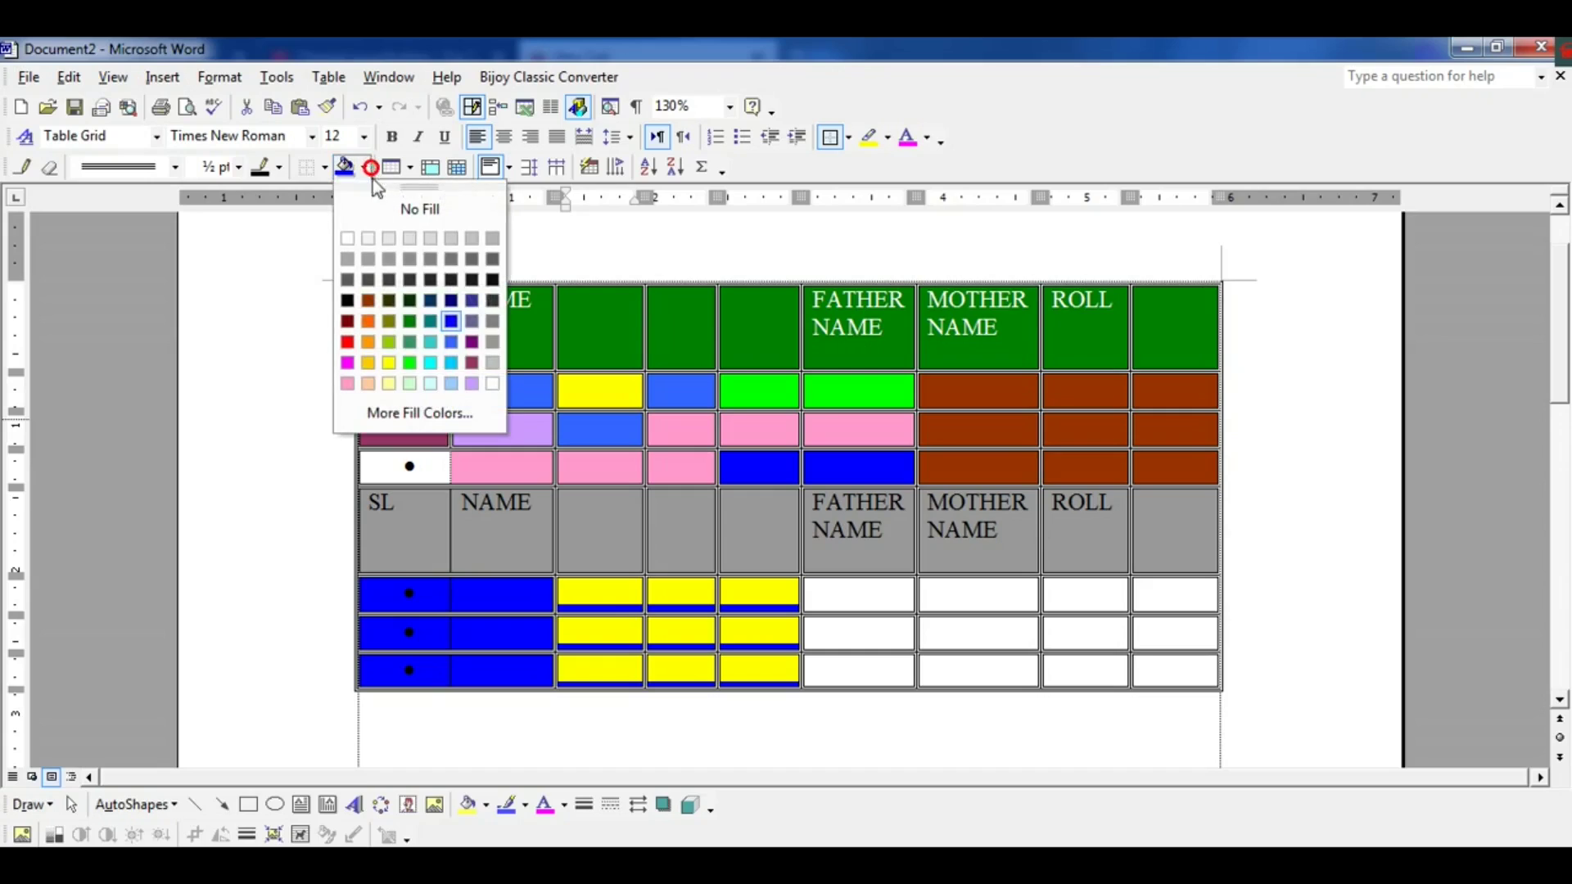
{"action": "left_click", "coordinate": [410, 342]}
{"action": "left_click", "coordinate": [776, 644]}
Shade the lower bulleted rows' cells under FATHER NAME and MOTHER NAME pale blue.
{"action": "left_click_drag", "start_coordinate": [827, 593], "coordinate": [983, 669]}
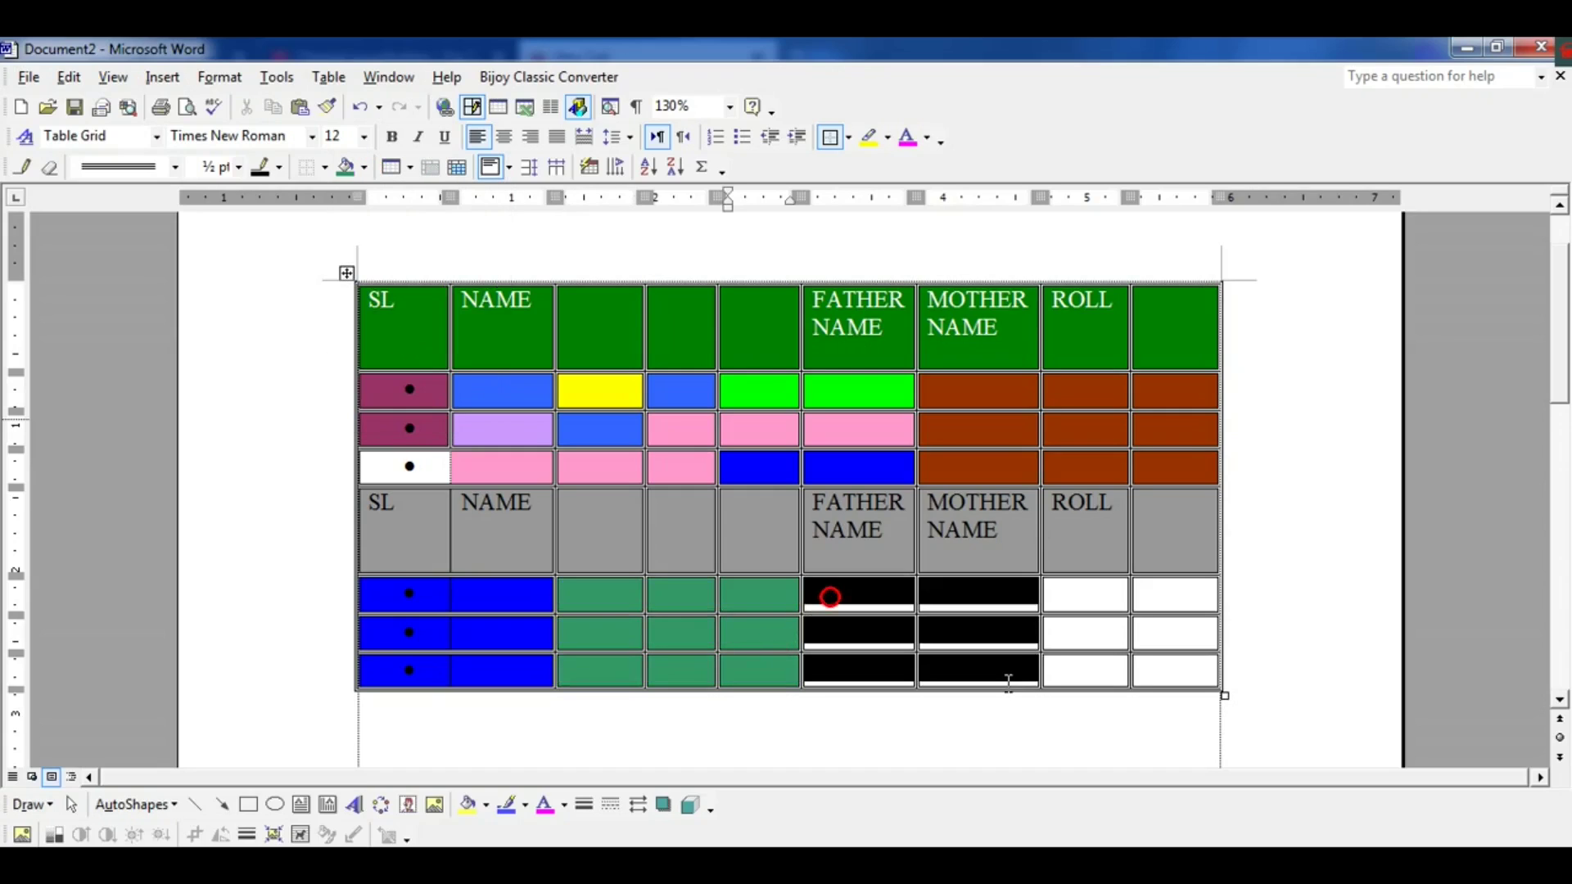
{"action": "left_click", "coordinate": [364, 169]}
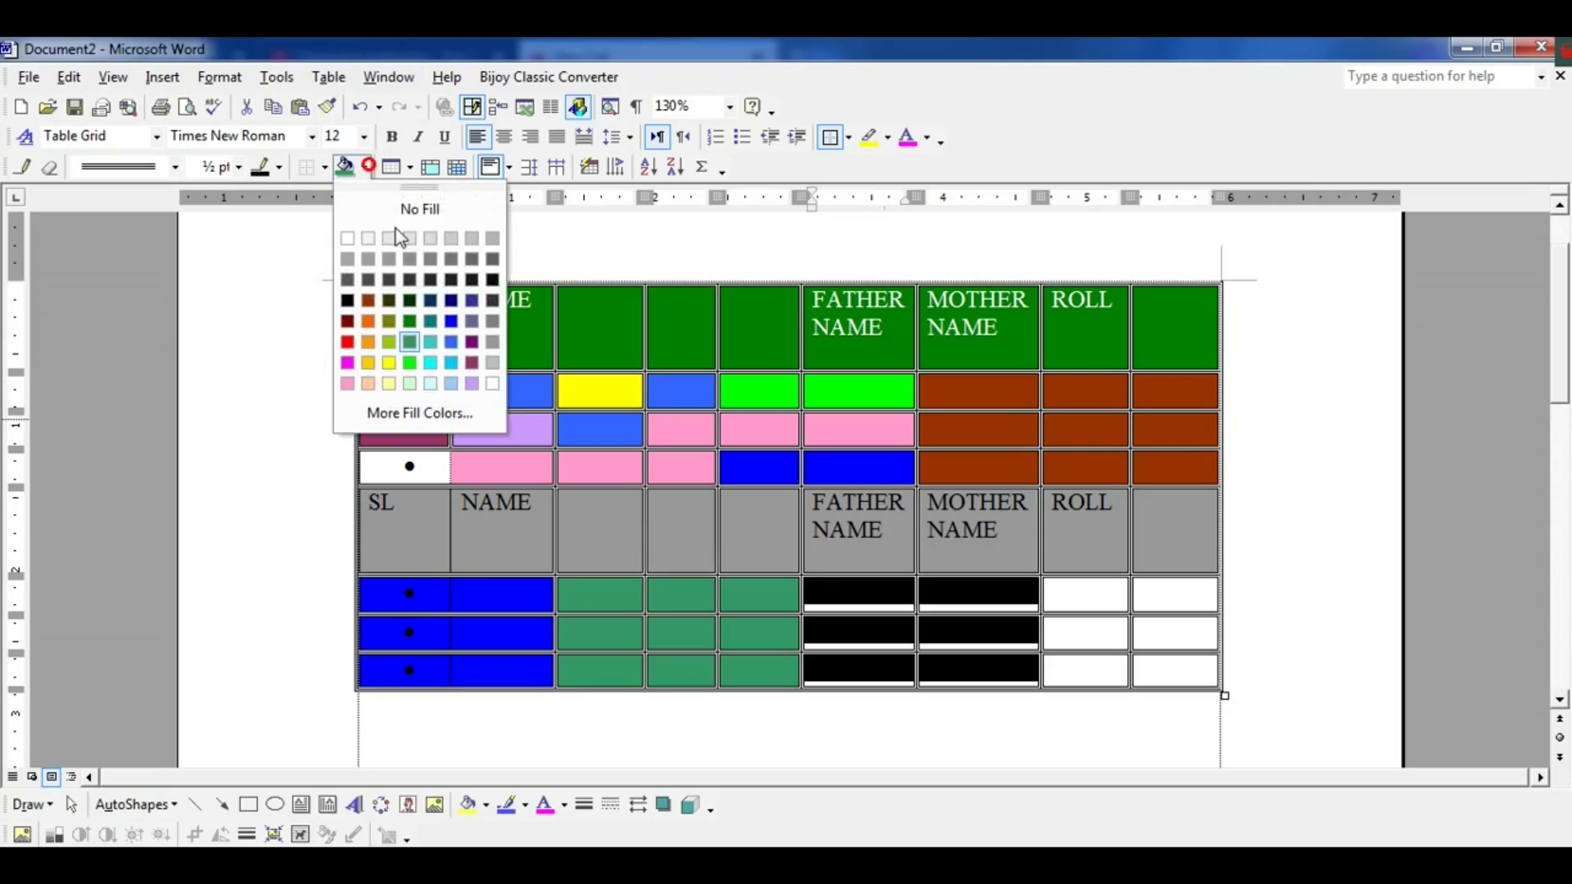
{"action": "left_click", "coordinate": [451, 384]}
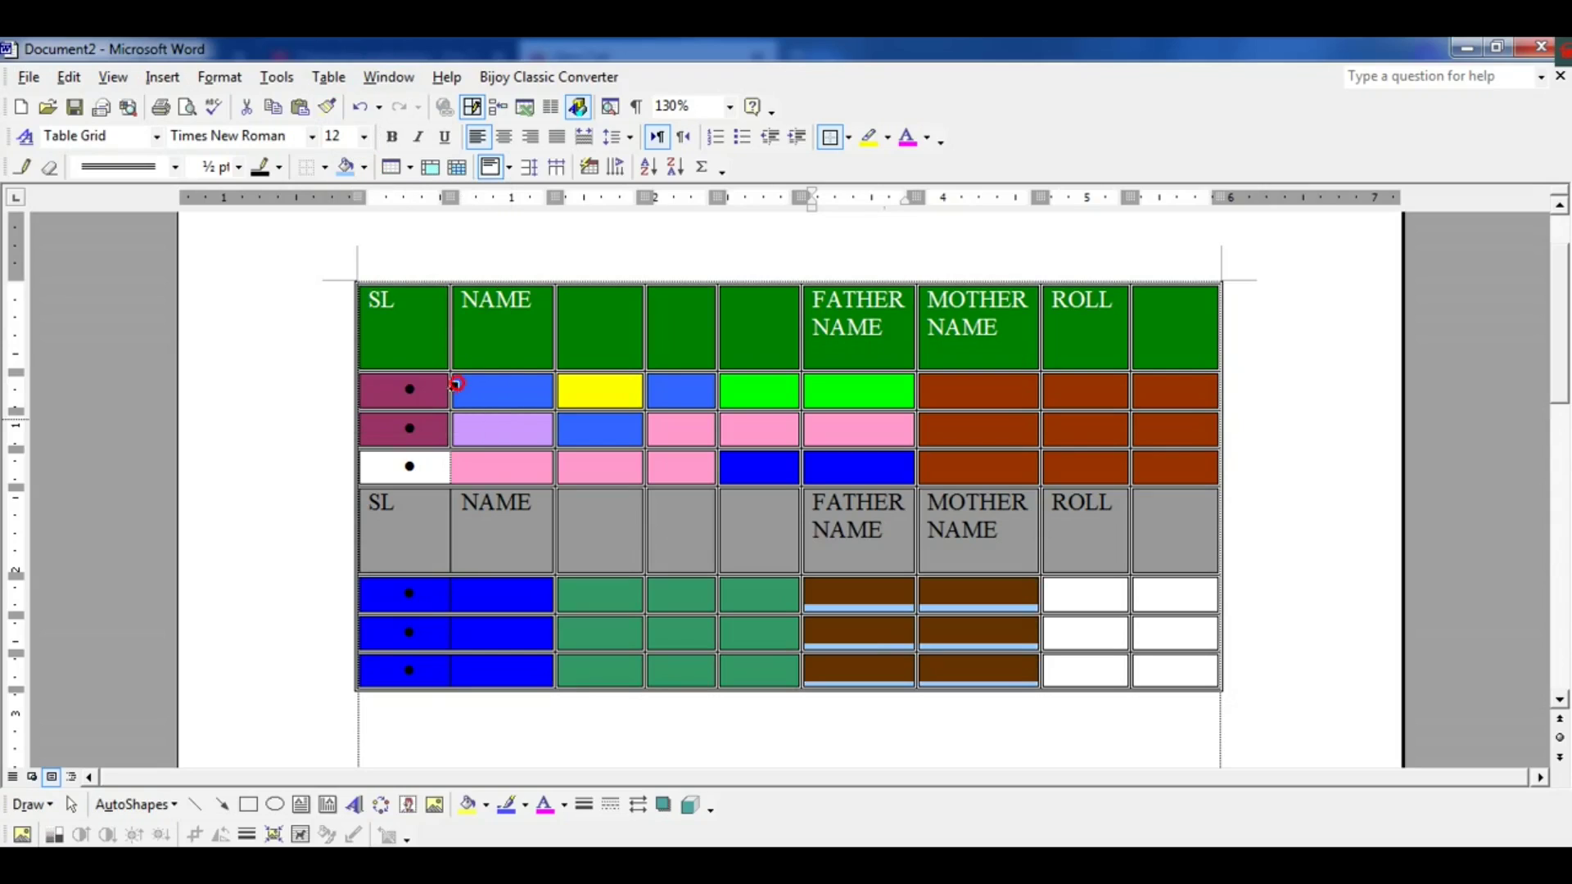
{"action": "left_click", "coordinate": [996, 632]}
Shade the lower bulleted rows' cells under ROLL and in the last column light green.
{"action": "left_click_drag", "start_coordinate": [1069, 604], "coordinate": [1164, 647]}
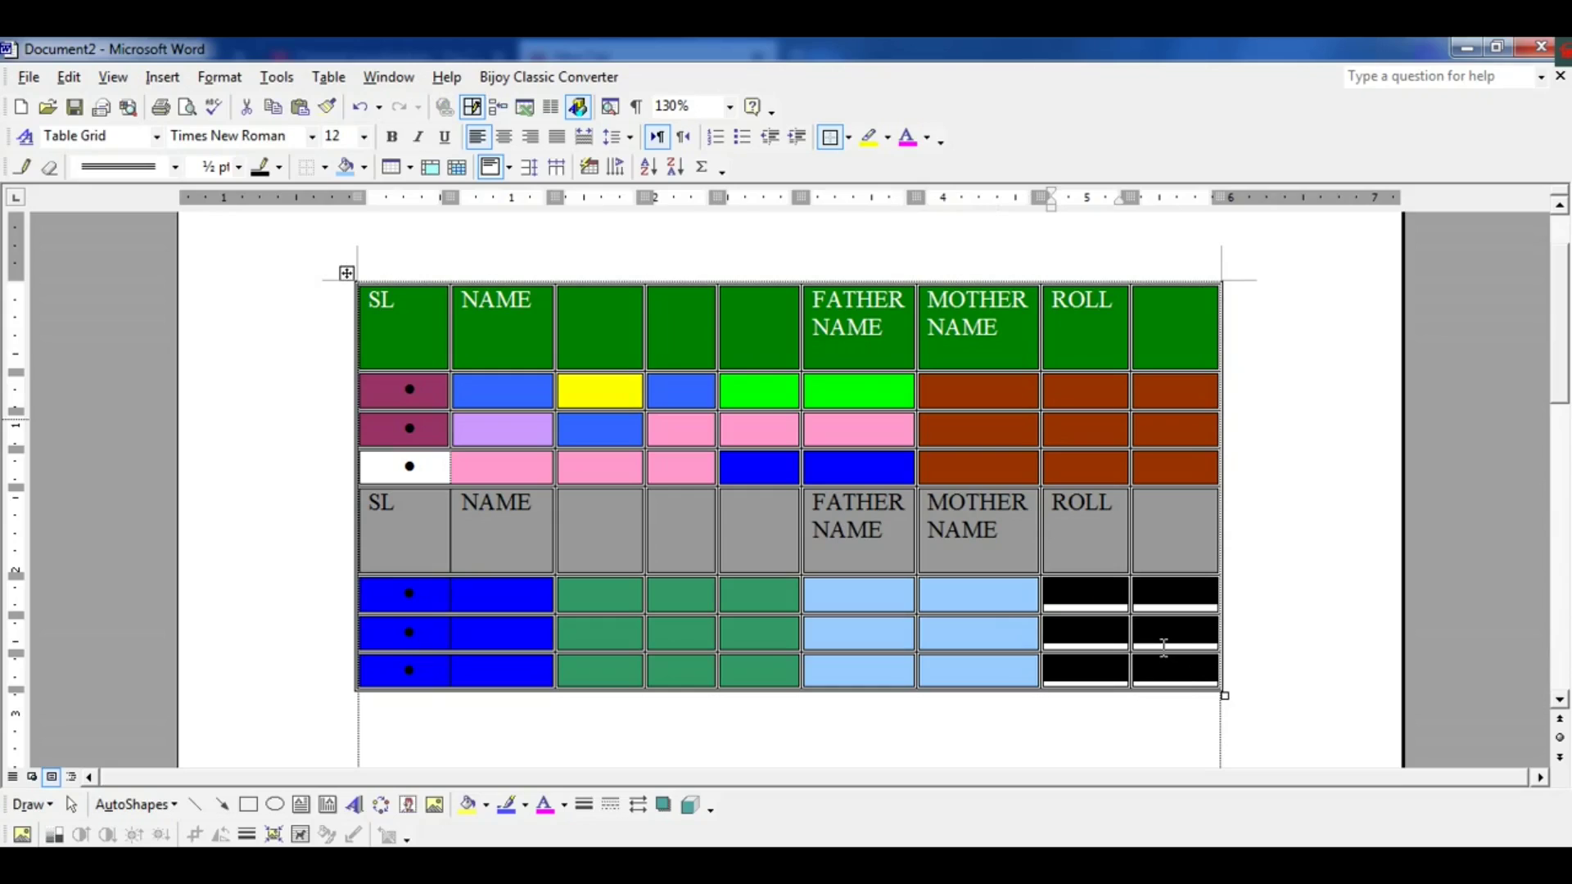
{"action": "left_click", "coordinate": [363, 169]}
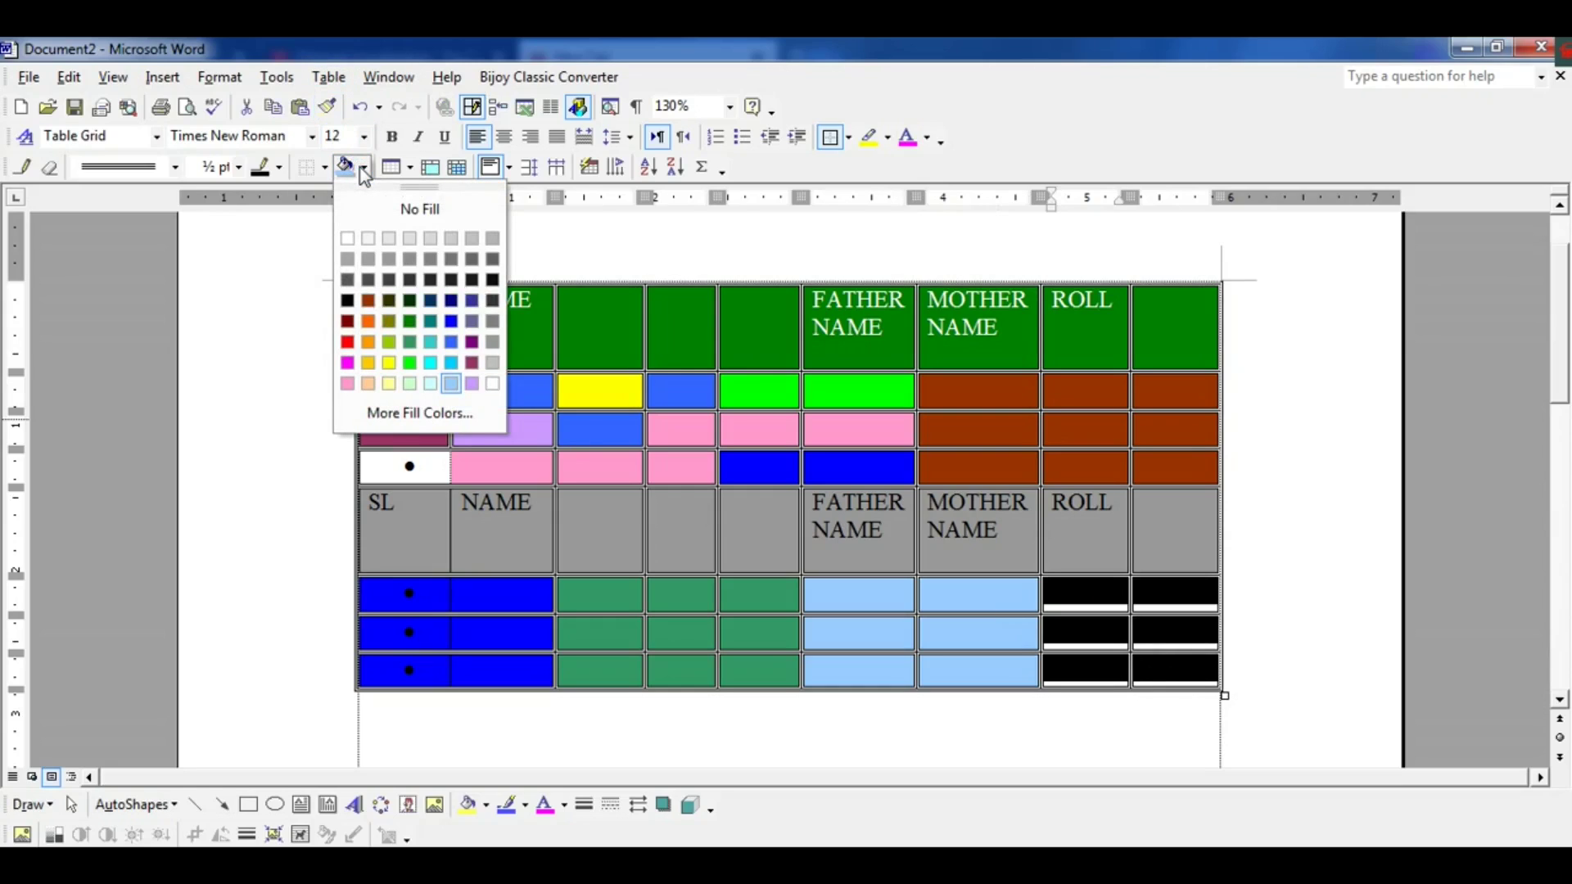
{"action": "left_click", "coordinate": [411, 385]}
{"action": "left_click", "coordinate": [936, 639]}
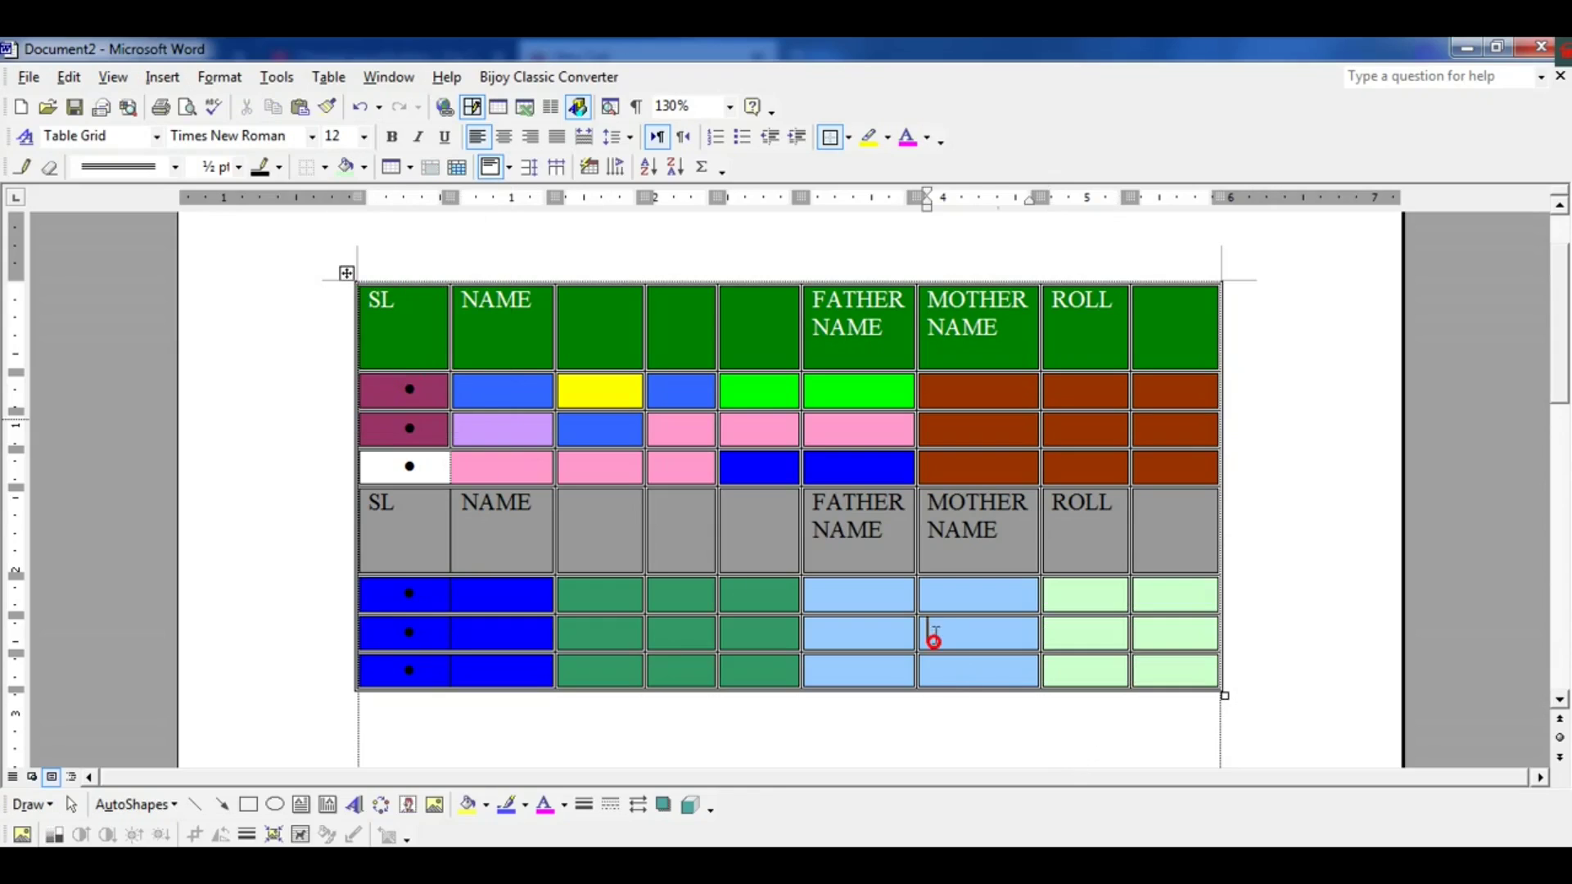
Change the whole lower header row's shading from SL to the last column to light green.
{"action": "left_click_drag", "start_coordinate": [1157, 540], "coordinate": [408, 473]}
{"action": "left_click", "coordinate": [363, 167]}
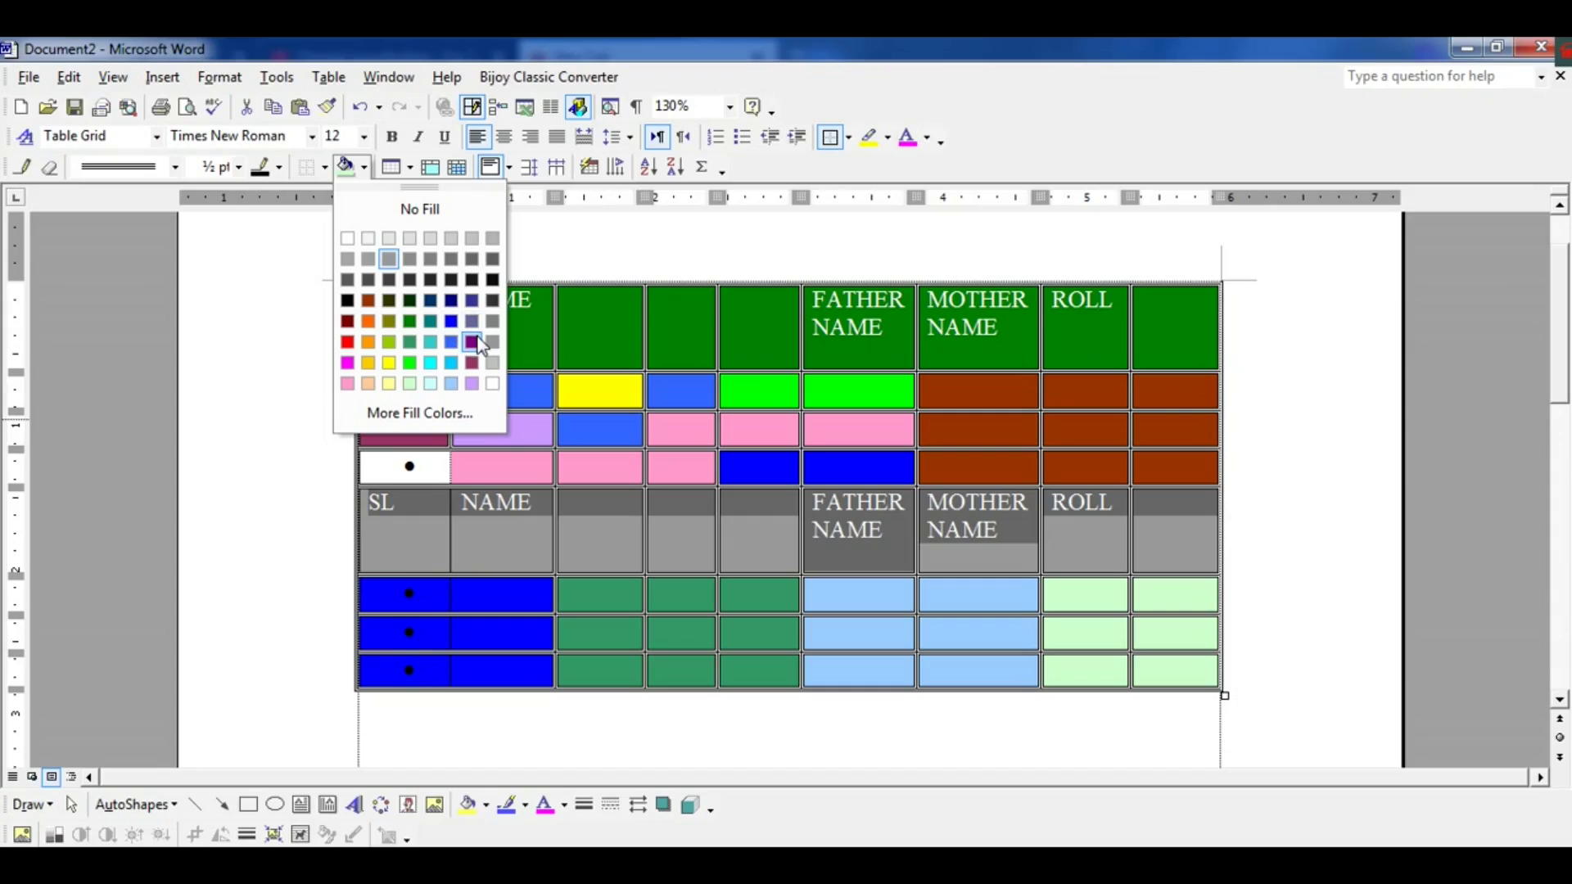
{"action": "left_click", "coordinate": [411, 384]}
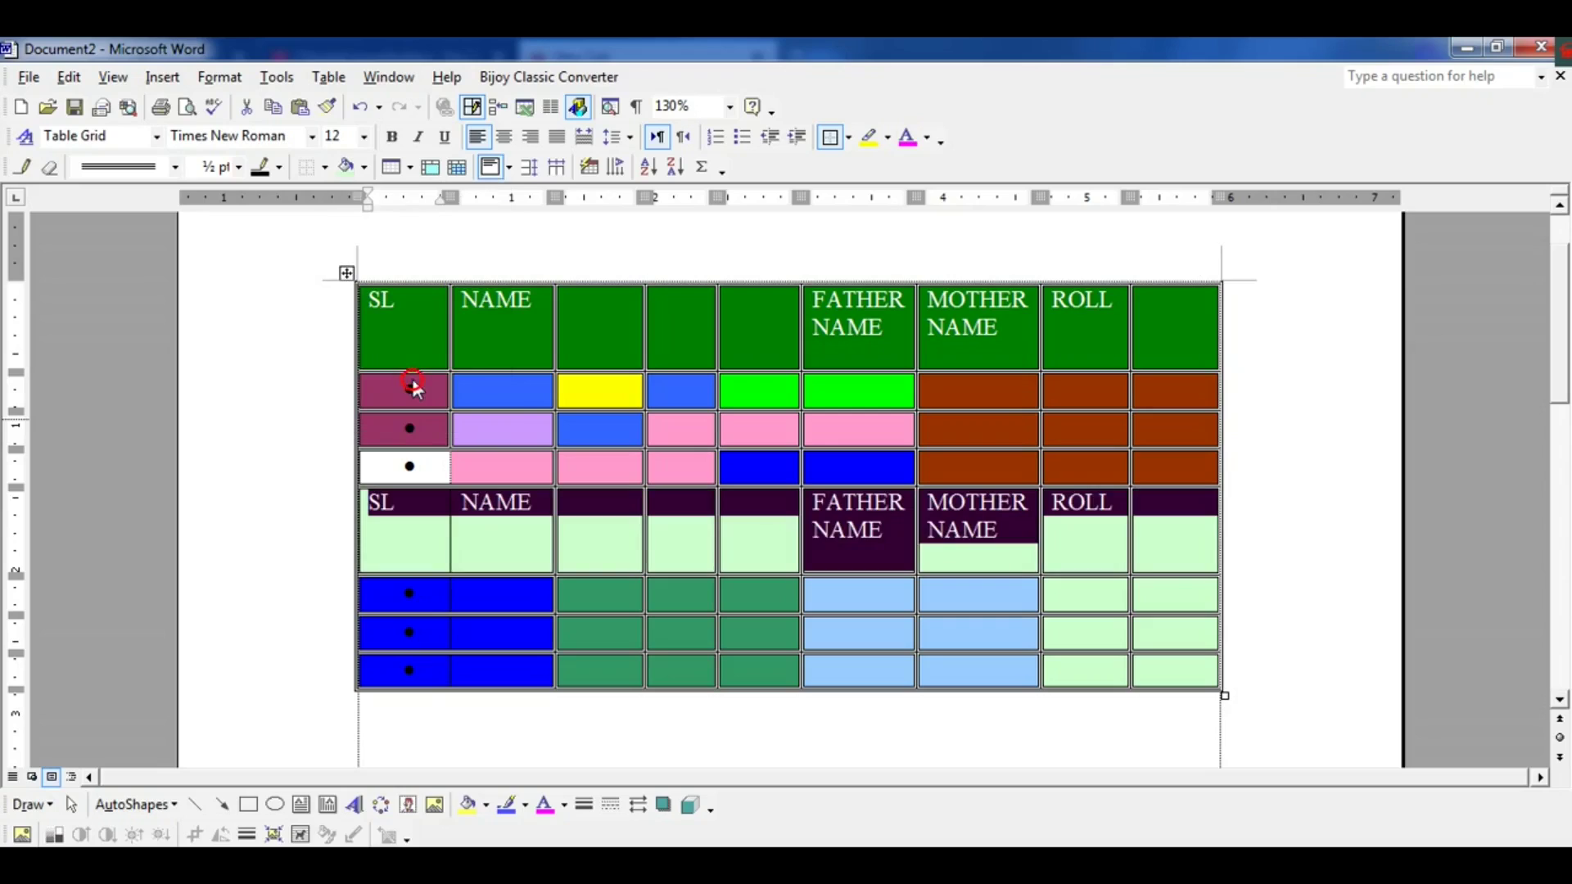
{"action": "left_click", "coordinate": [793, 561]}
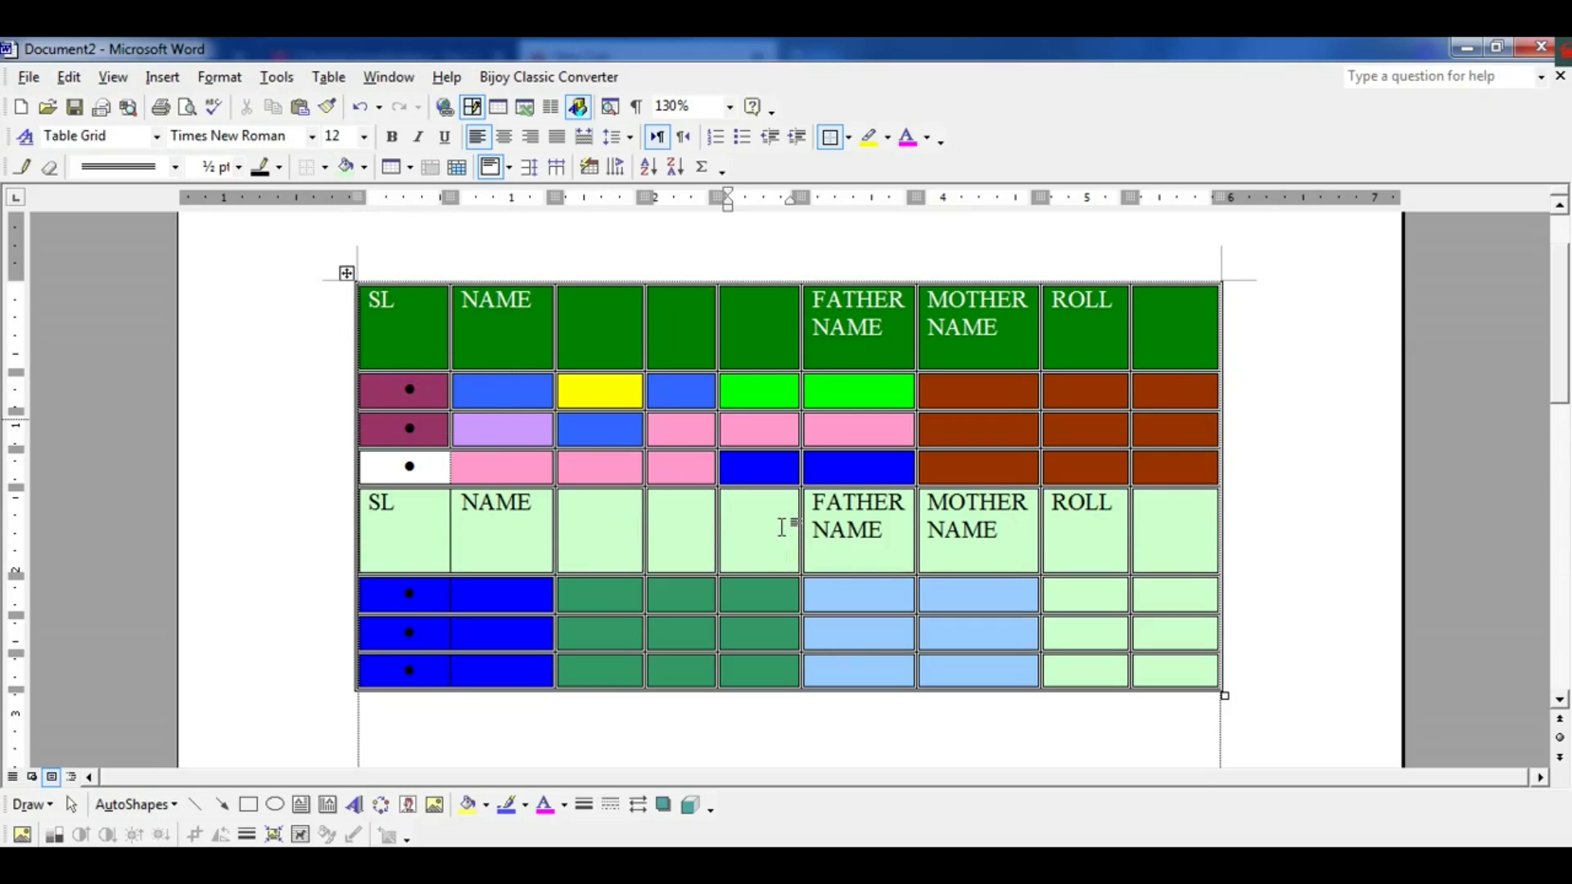
Move the FATHER NAME, MOTHER NAME and ROLL headings in the green header row into the three cells after NAME.
{"action": "scroll", "coordinate": [780, 503], "scroll_direction": "up", "scroll_amount": 5}
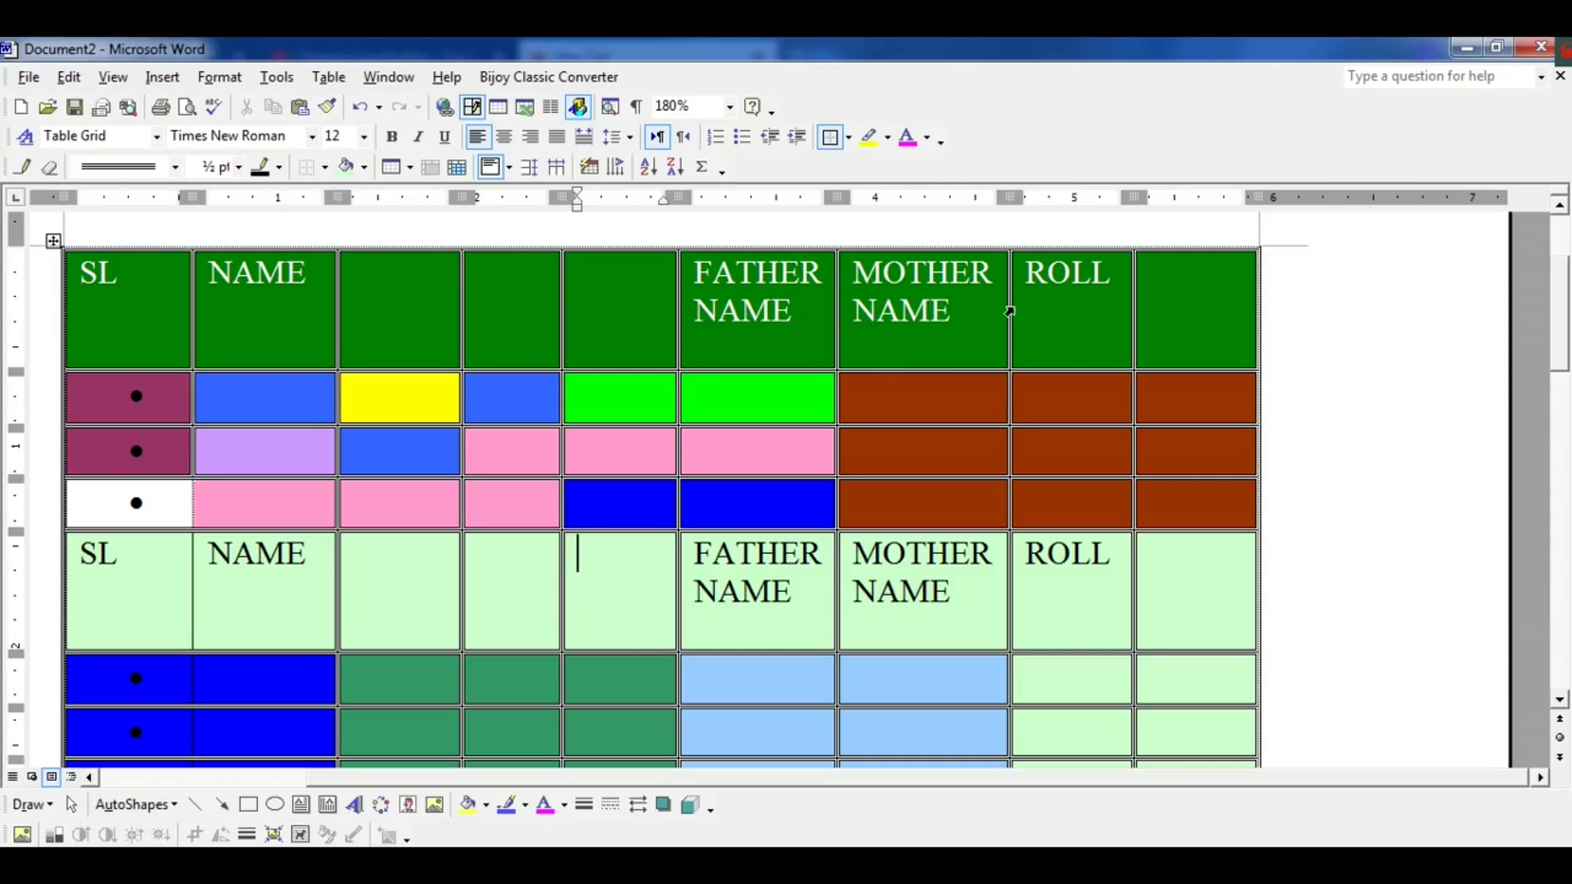
{"action": "triple_click", "coordinate": [813, 286]}
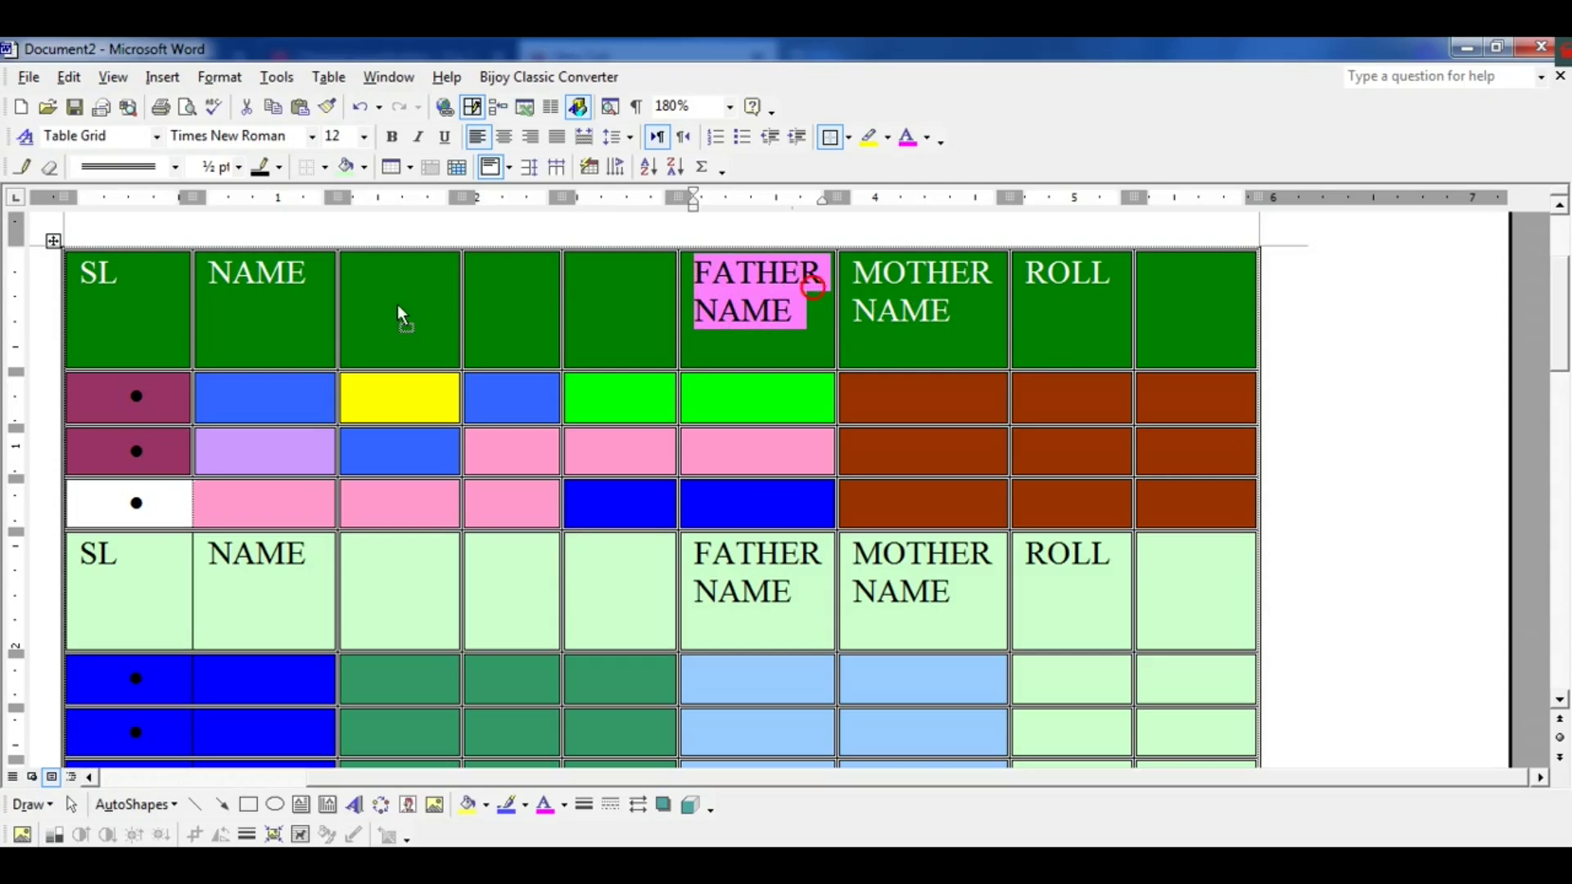
{"action": "left_click_drag", "start_coordinate": [416, 311], "coordinate": [417, 313]}
{"action": "triple_click", "coordinate": [942, 307]}
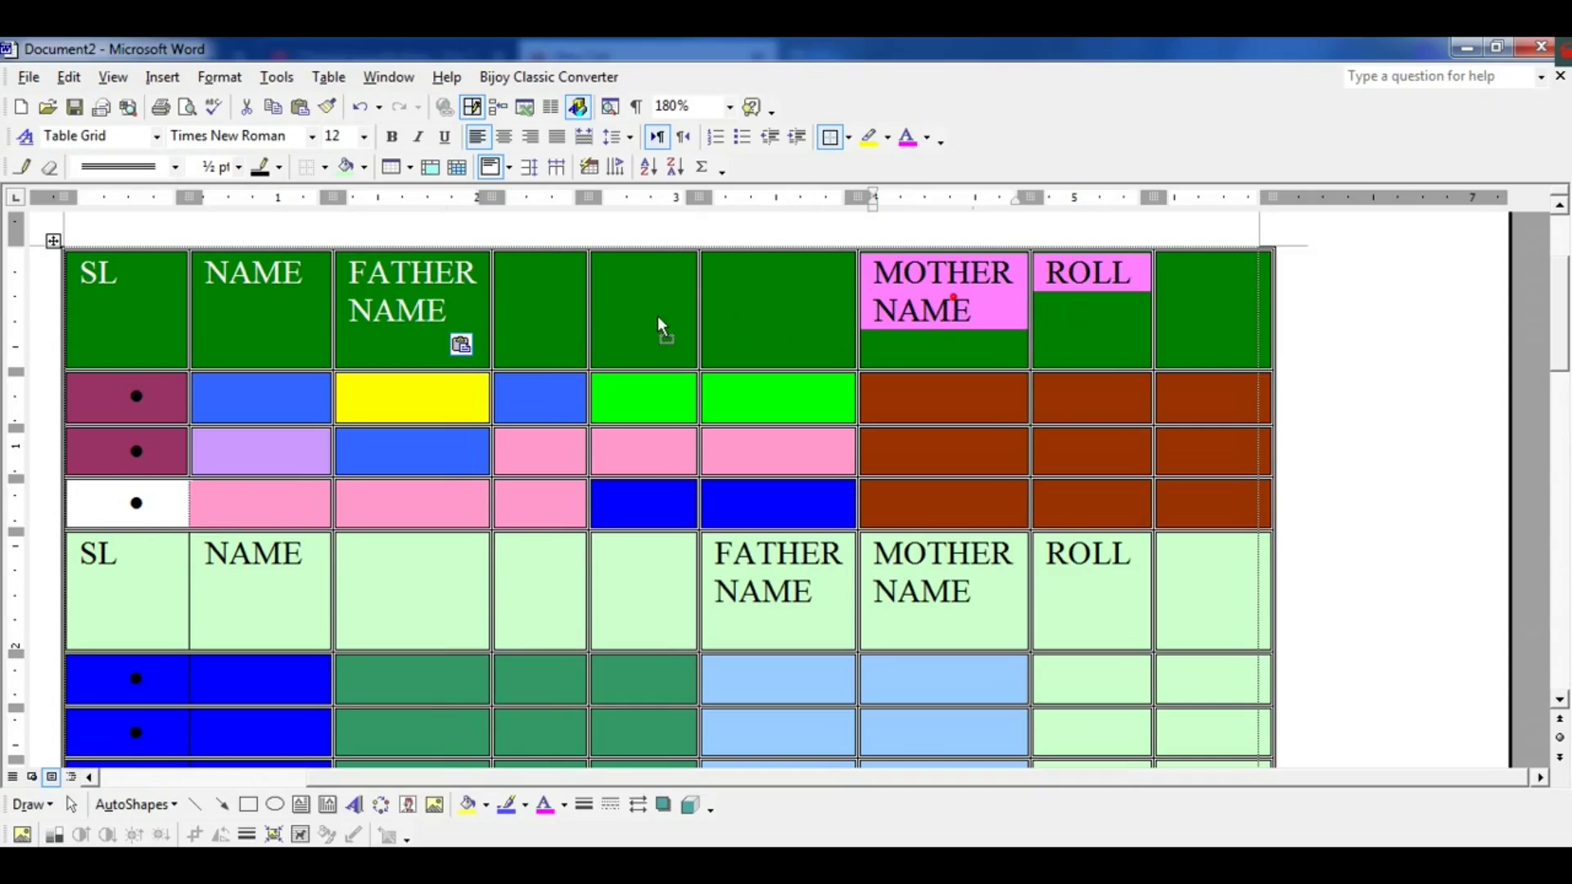
{"action": "left_click_drag", "start_coordinate": [954, 294], "coordinate": [532, 311]}
{"action": "left_click", "coordinate": [714, 334]}
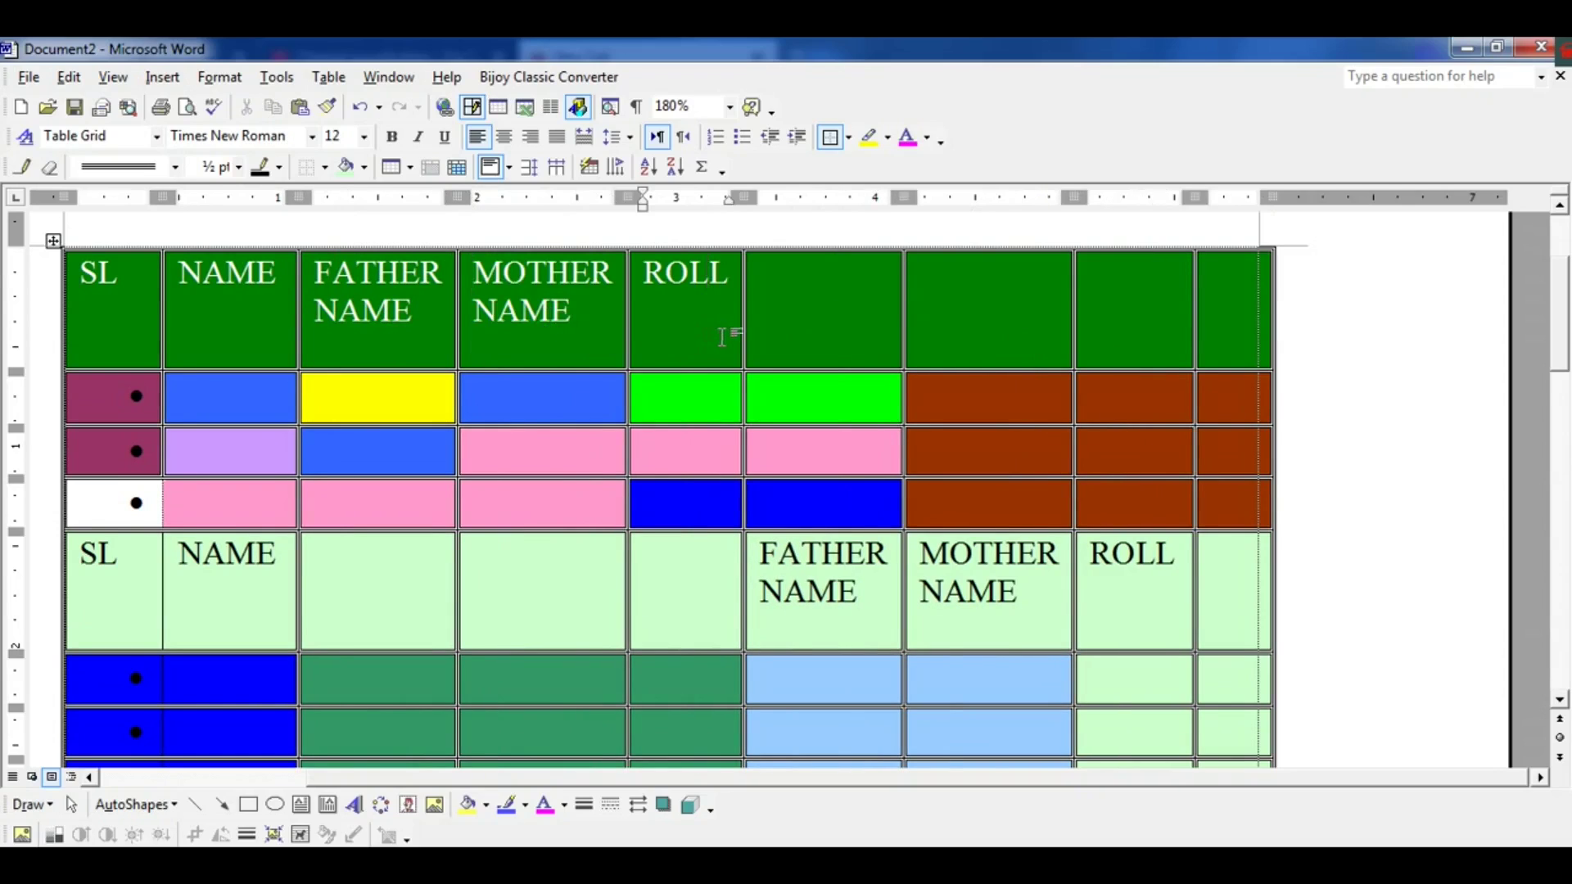
{"action": "scroll", "coordinate": [716, 336], "scroll_direction": "down", "scroll_amount": 1}
{"action": "scroll", "coordinate": [800, 336], "scroll_direction": "down", "scroll_amount": 1, "text": "ctrl"}
{"action": "left_click", "coordinate": [1047, 384]}
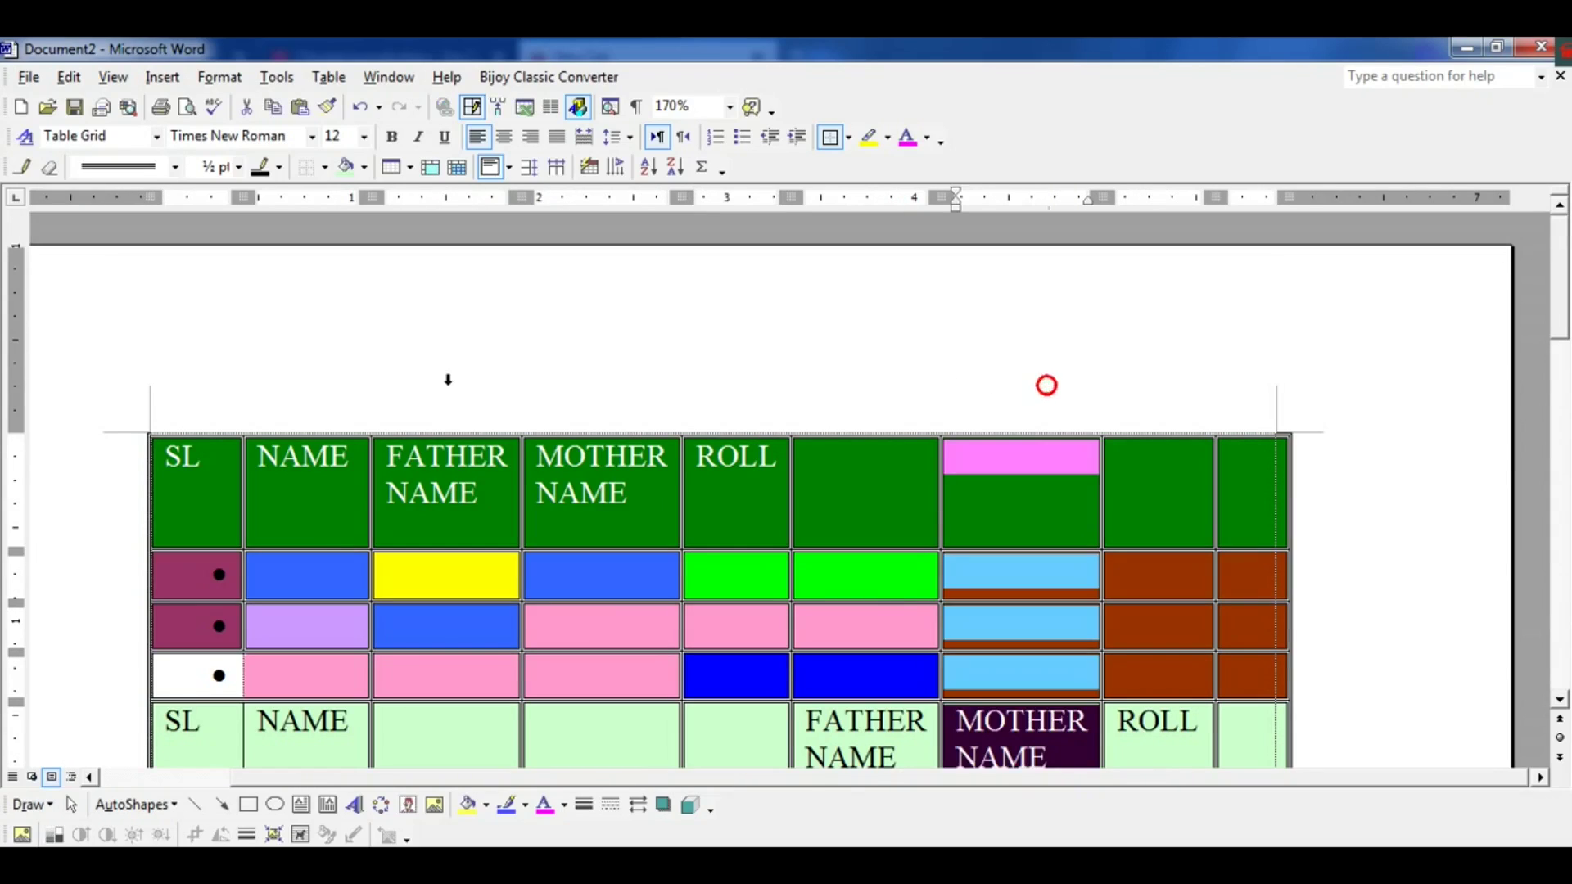
{"action": "left_click", "coordinate": [1331, 416]}
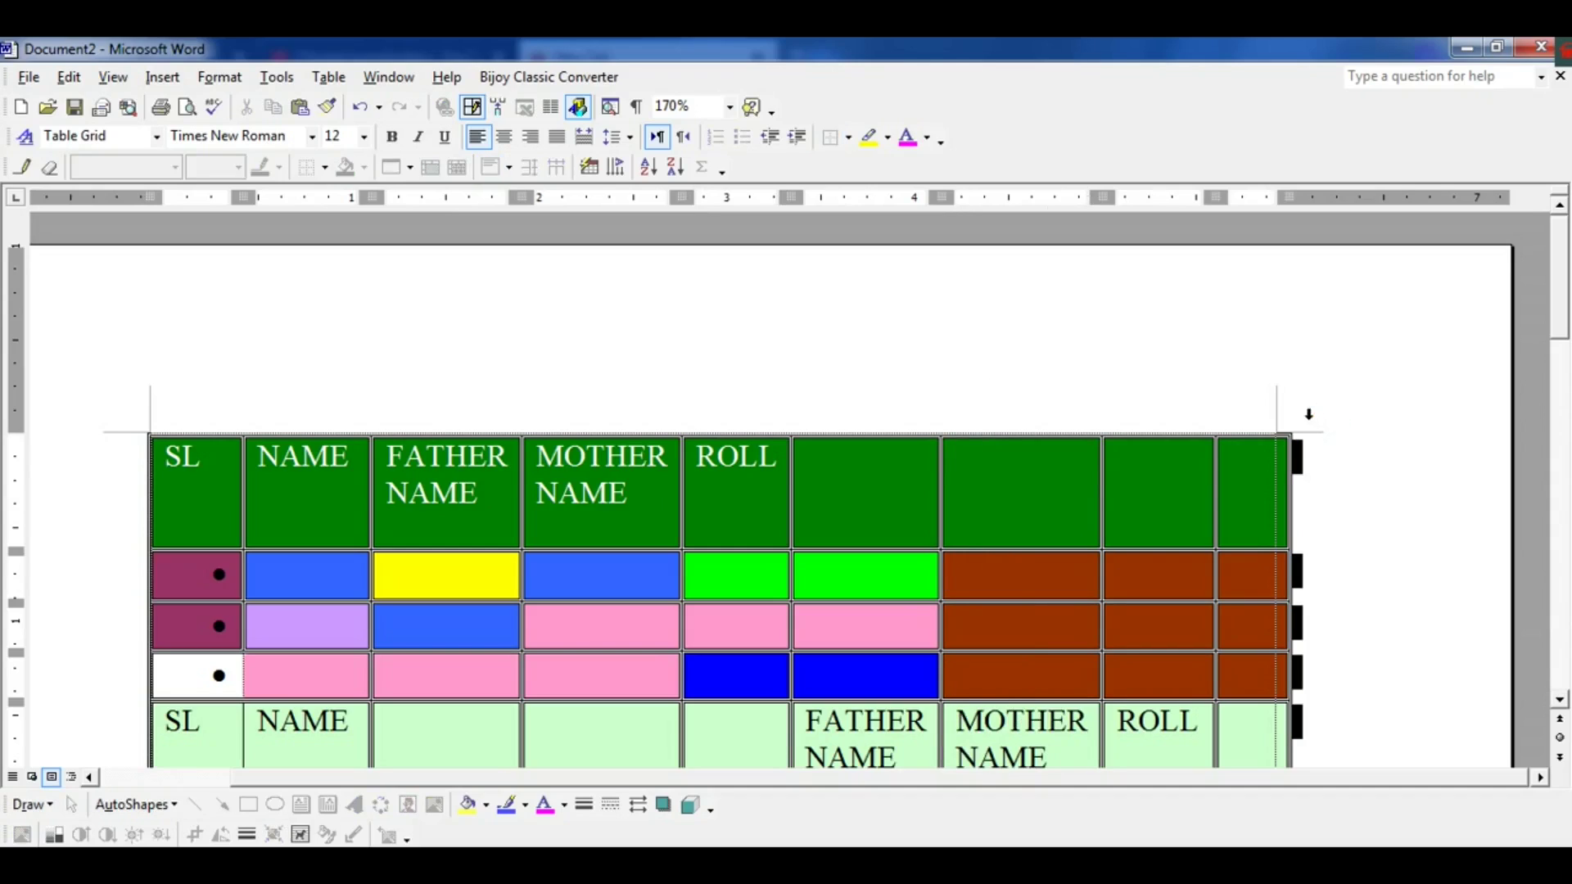
{"action": "left_click", "coordinate": [956, 427]}
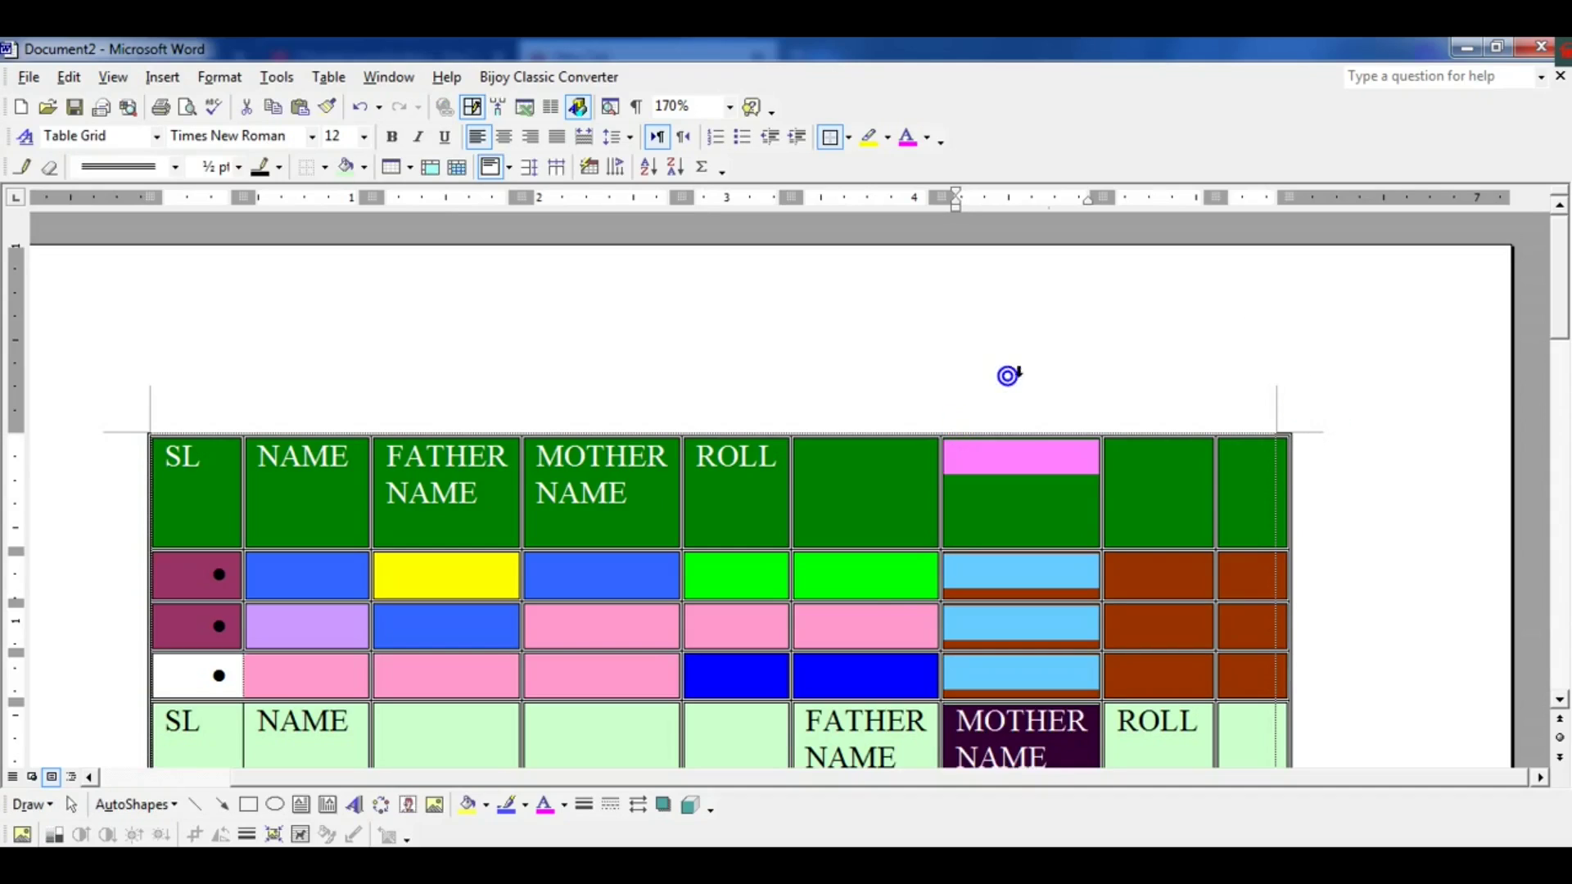
{"action": "left_click", "coordinate": [1097, 396]}
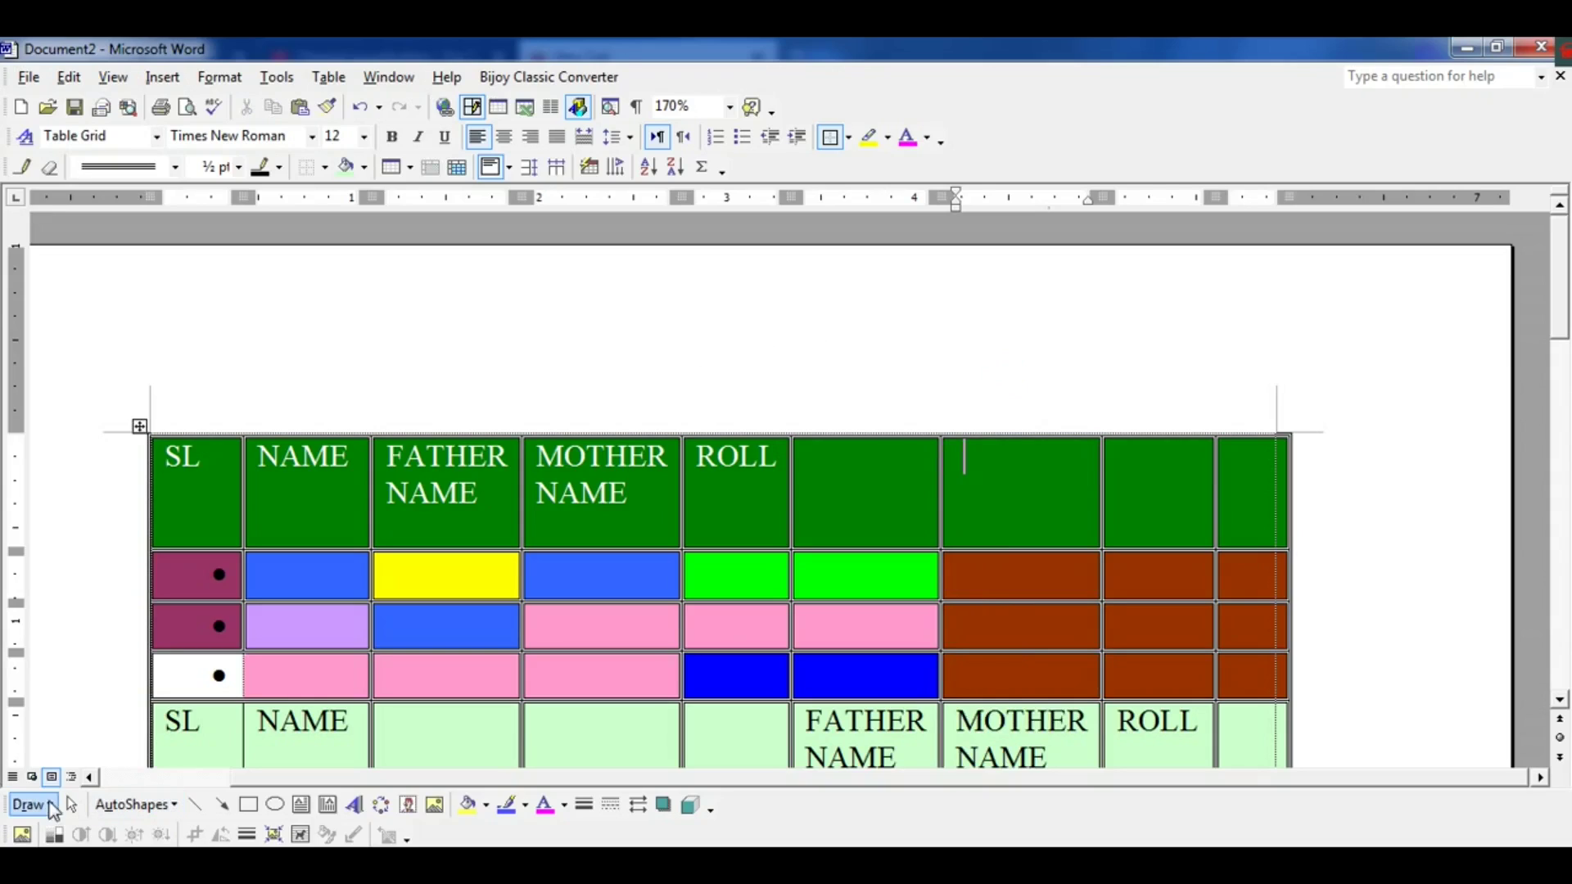
Draw a basic rectangle shape about 1.25 by 1.5 inches and place it over the table's upper-right corner, extending into the page margin.
{"action": "left_click", "coordinate": [47, 806]}
{"action": "mouse_move", "coordinate": [136, 806]}
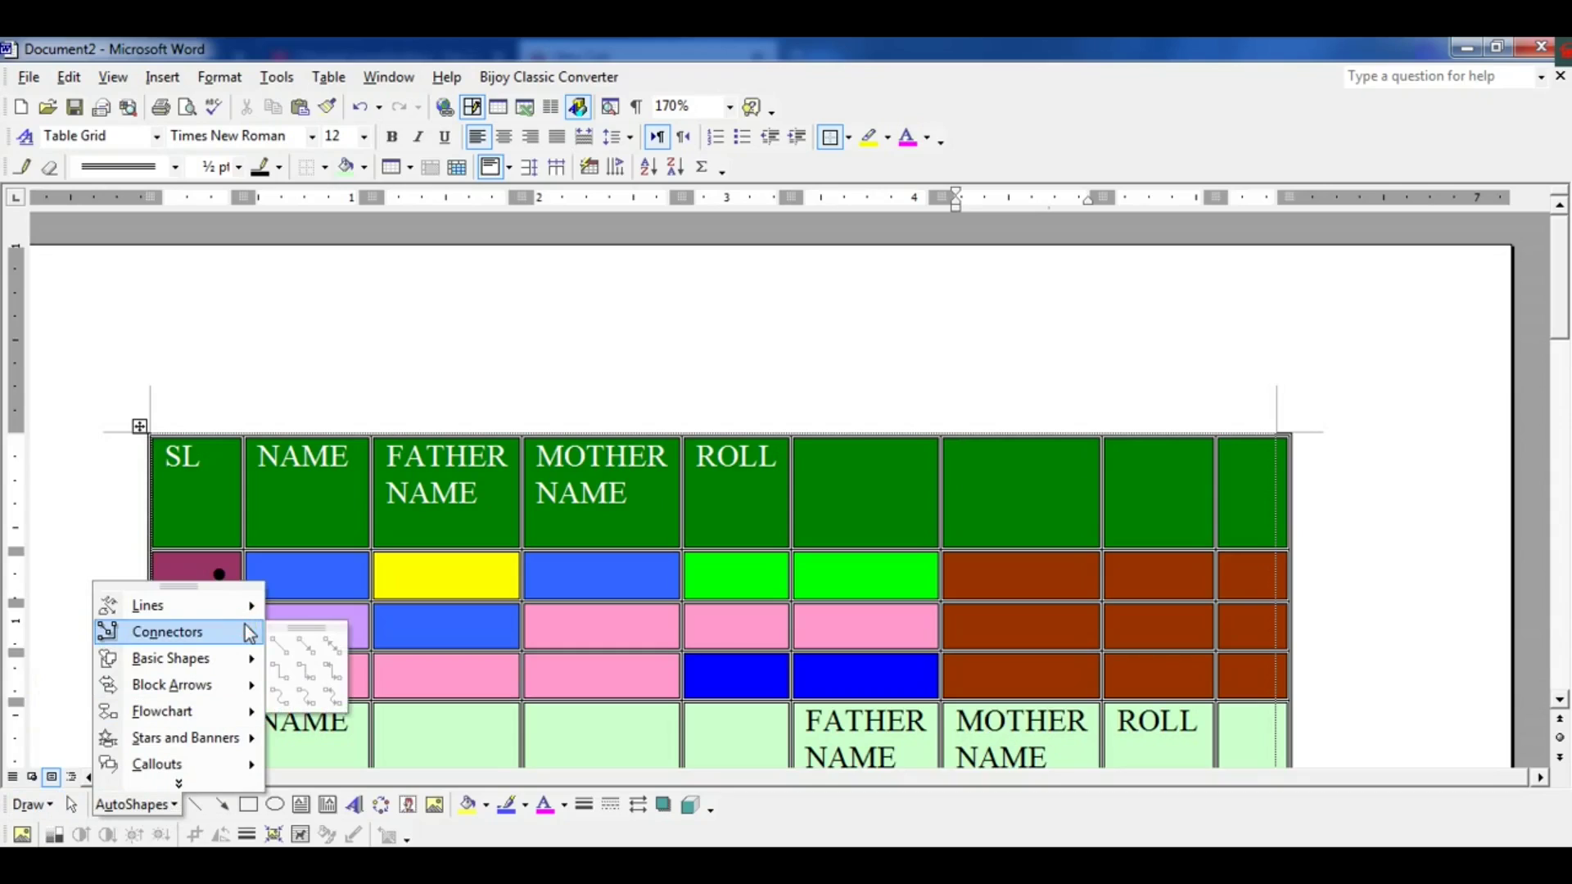
{"action": "mouse_move", "coordinate": [248, 668]}
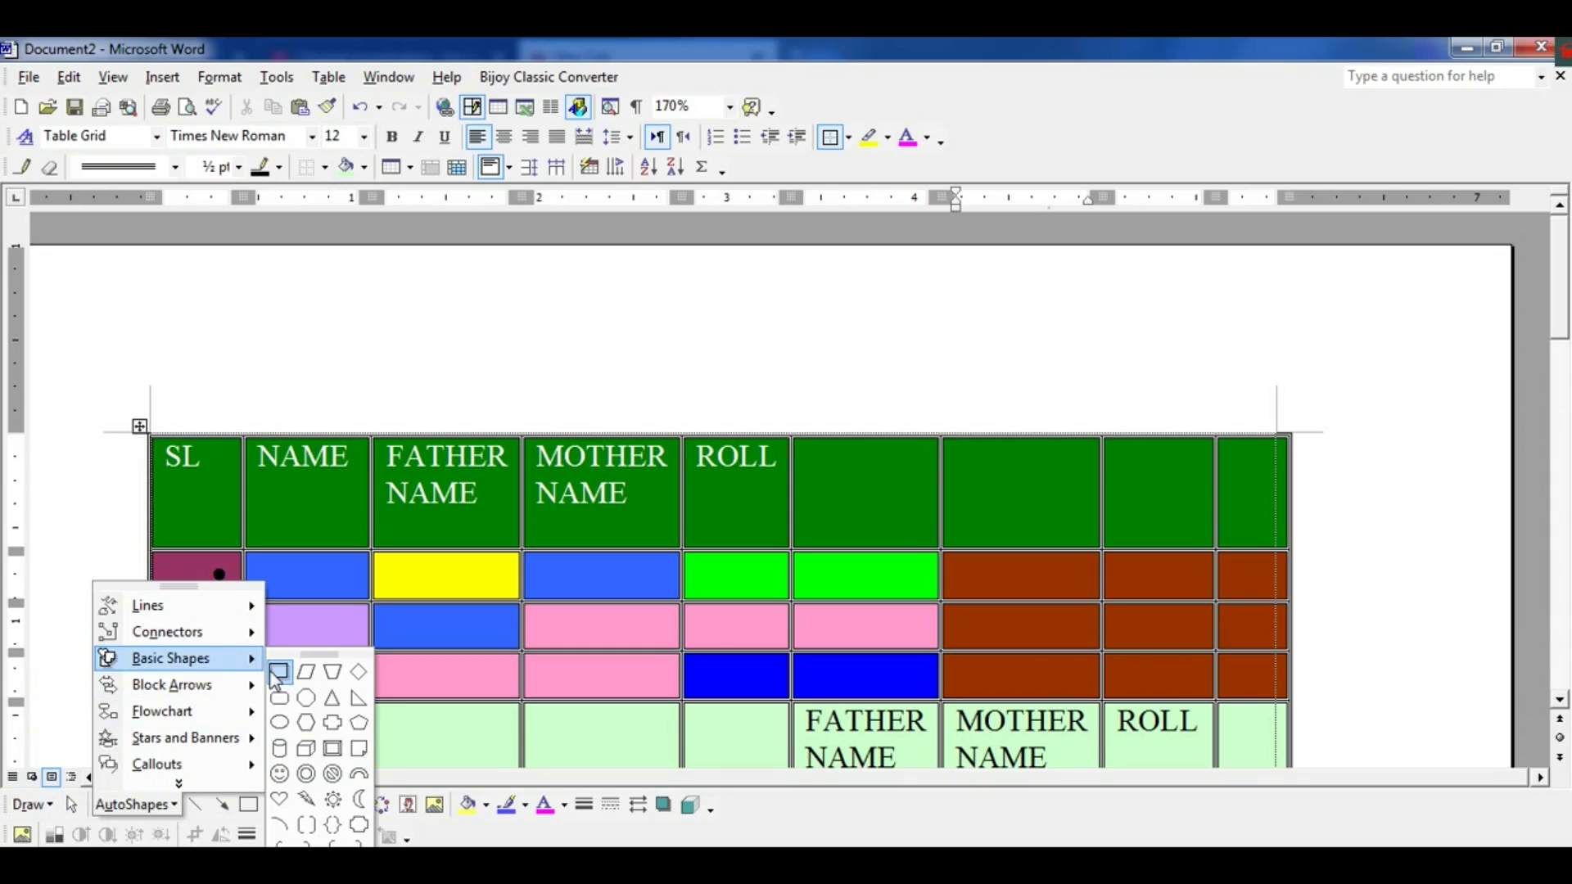
{"action": "left_click", "coordinate": [279, 672]}
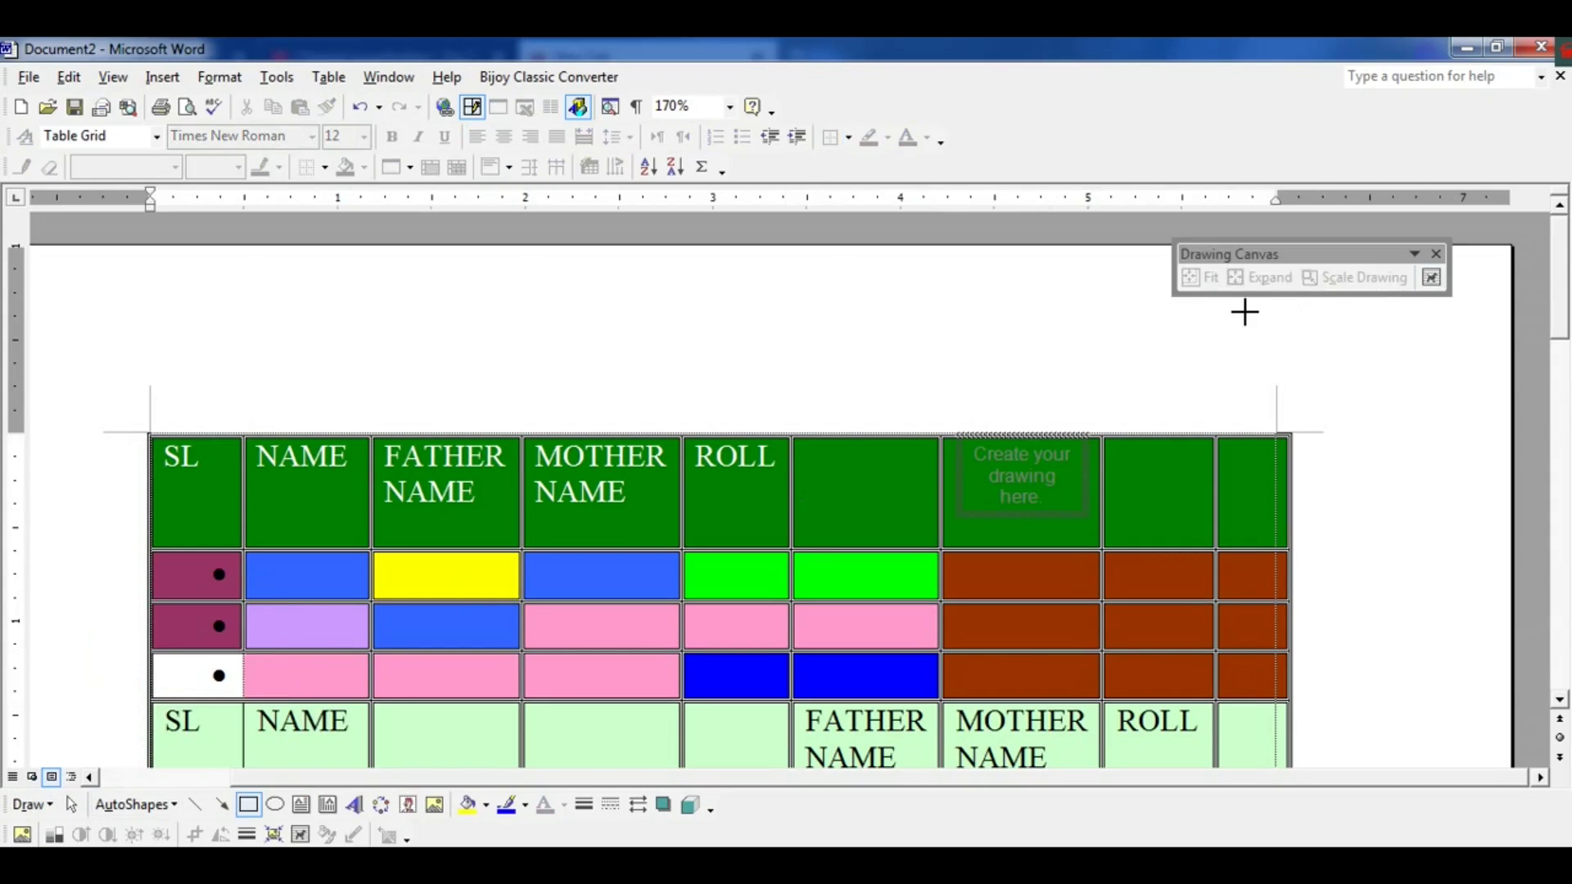
{"action": "scroll", "coordinate": [1199, 312], "scroll_direction": "down", "scroll_amount": 2}
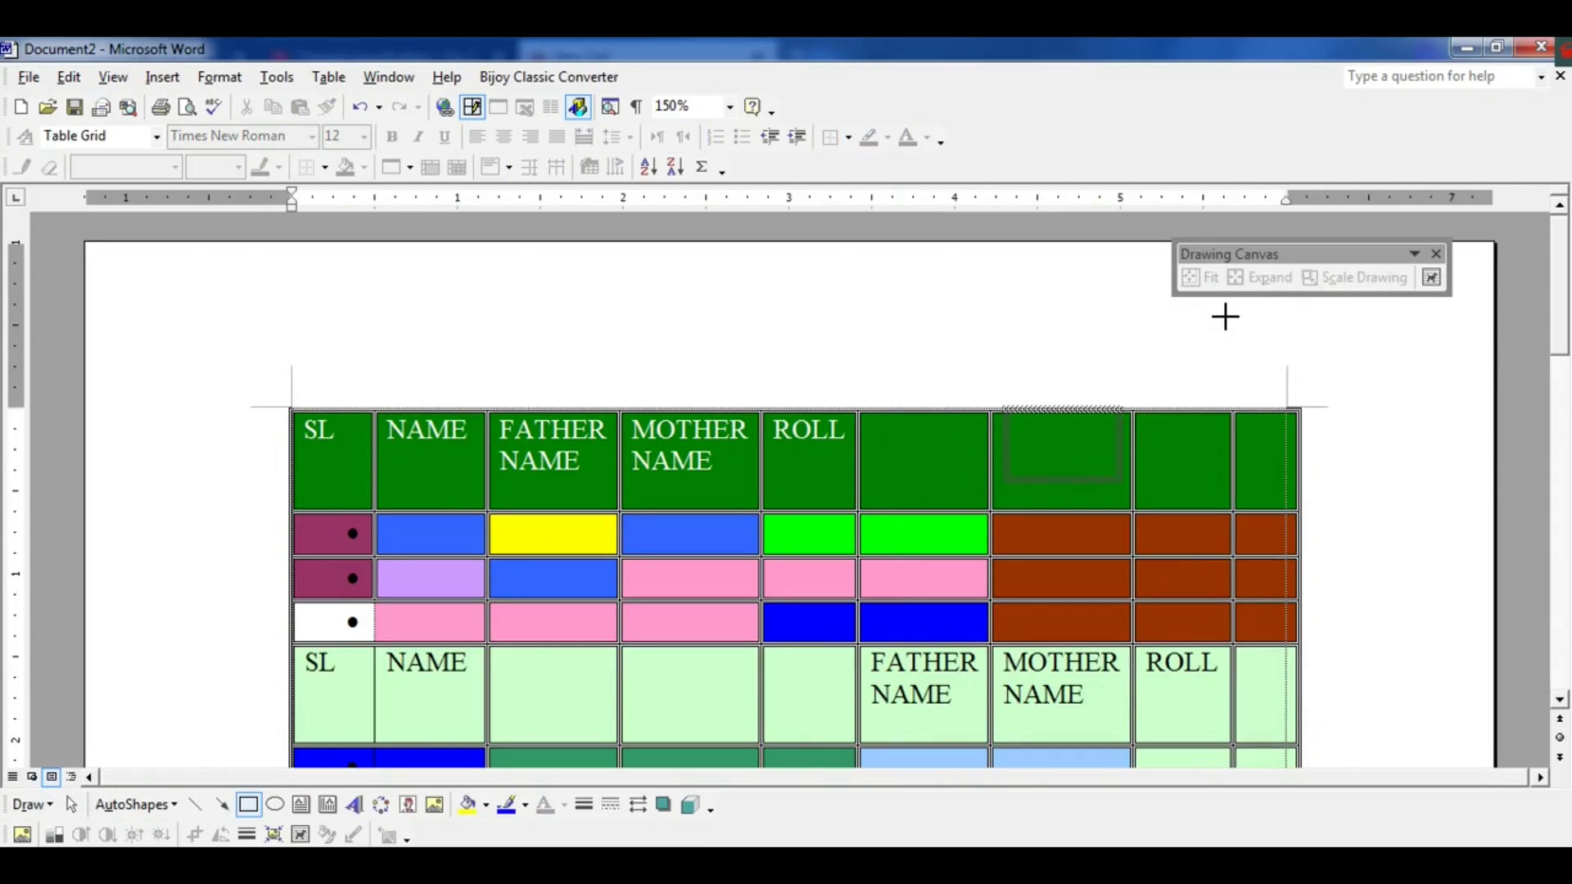
{"action": "left_click_drag", "start_coordinate": [1218, 310], "coordinate": [1426, 560]}
{"action": "mouse_move", "coordinate": [1350, 483]}
{"action": "left_mouse_down"}
{"action": "mouse_move", "coordinate": [1338, 430]}
{"action": "mouse_move", "coordinate": [1337, 445]}
{"action": "left_mouse_up"}
{"action": "left_click", "coordinate": [1040, 340]}
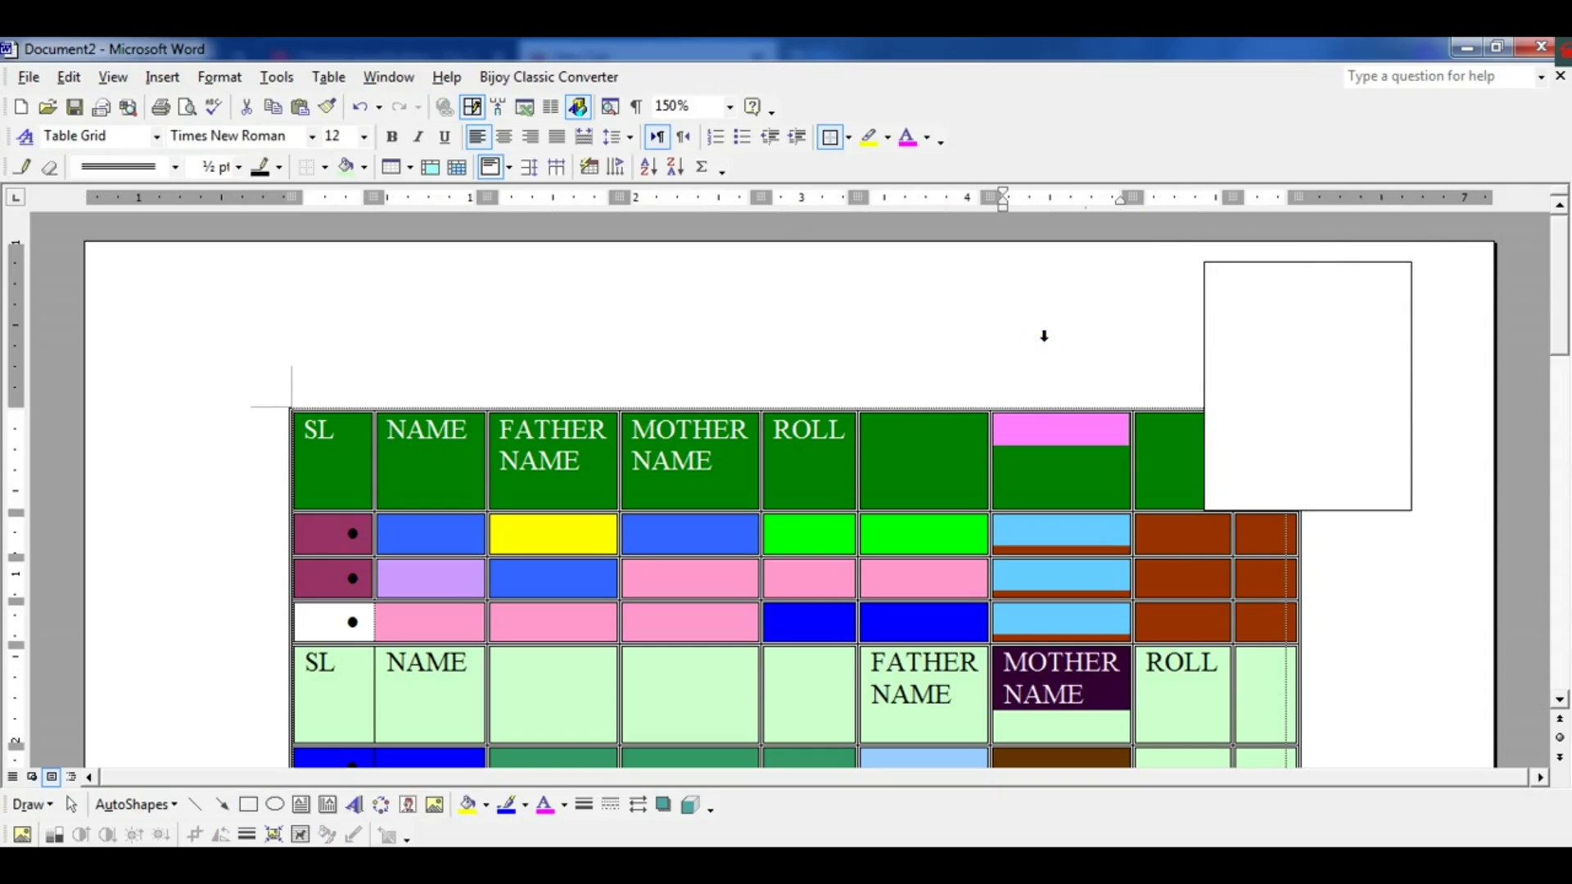
Insert a page break at the SL heading in the table's green header row.
{"action": "left_click", "coordinate": [353, 426]}
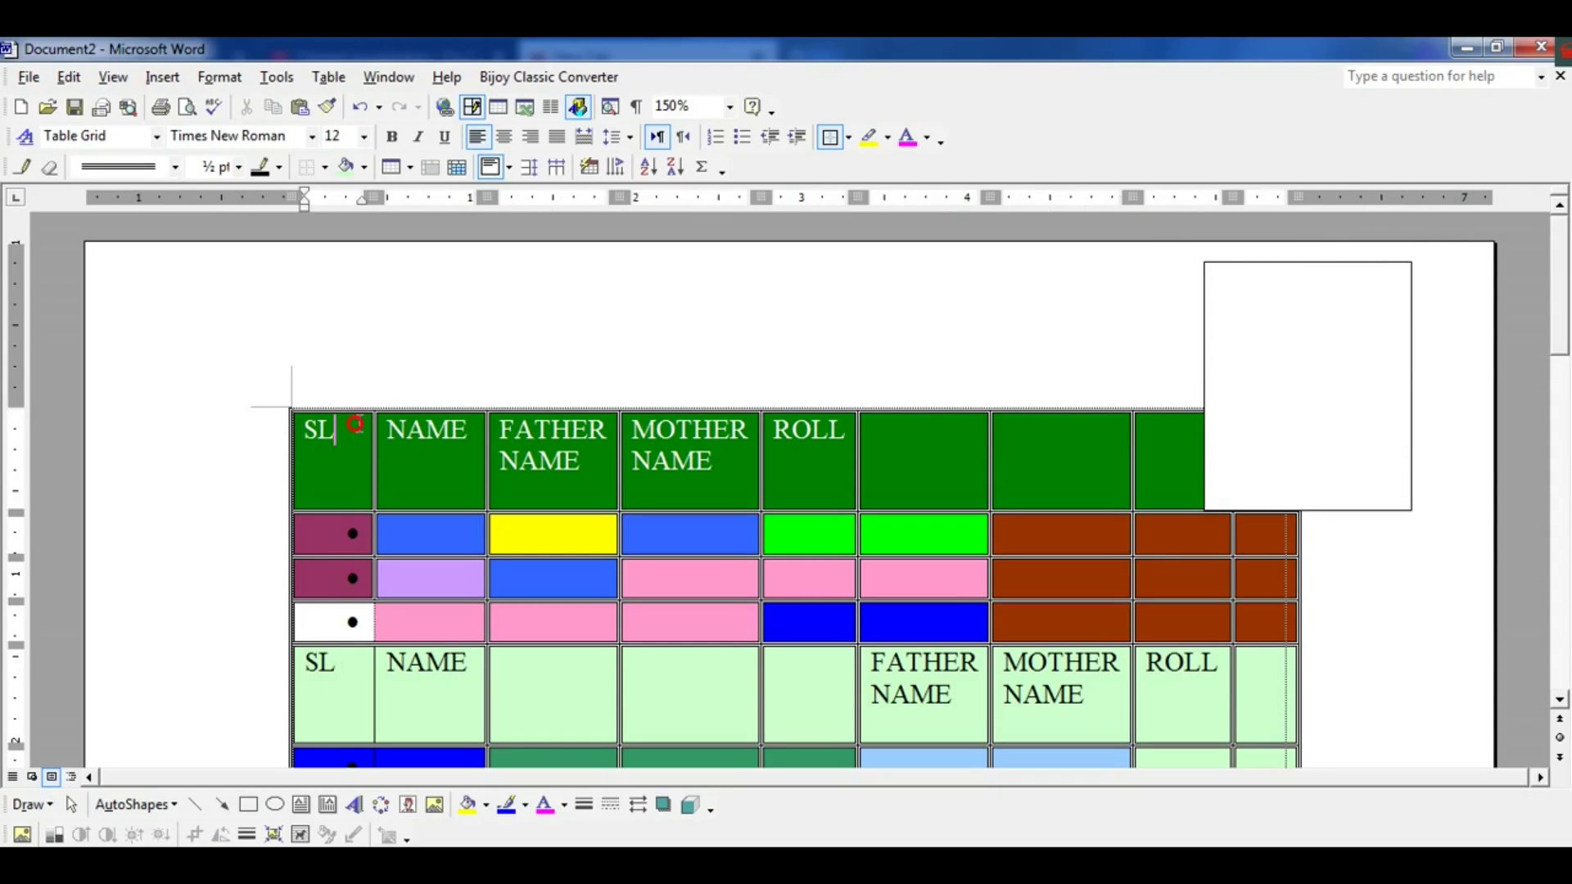
{"action": "key", "text": "ctrl+Return"}
{"action": "scroll", "coordinate": [807, 449], "scroll_direction": "up", "scroll_amount": 15}
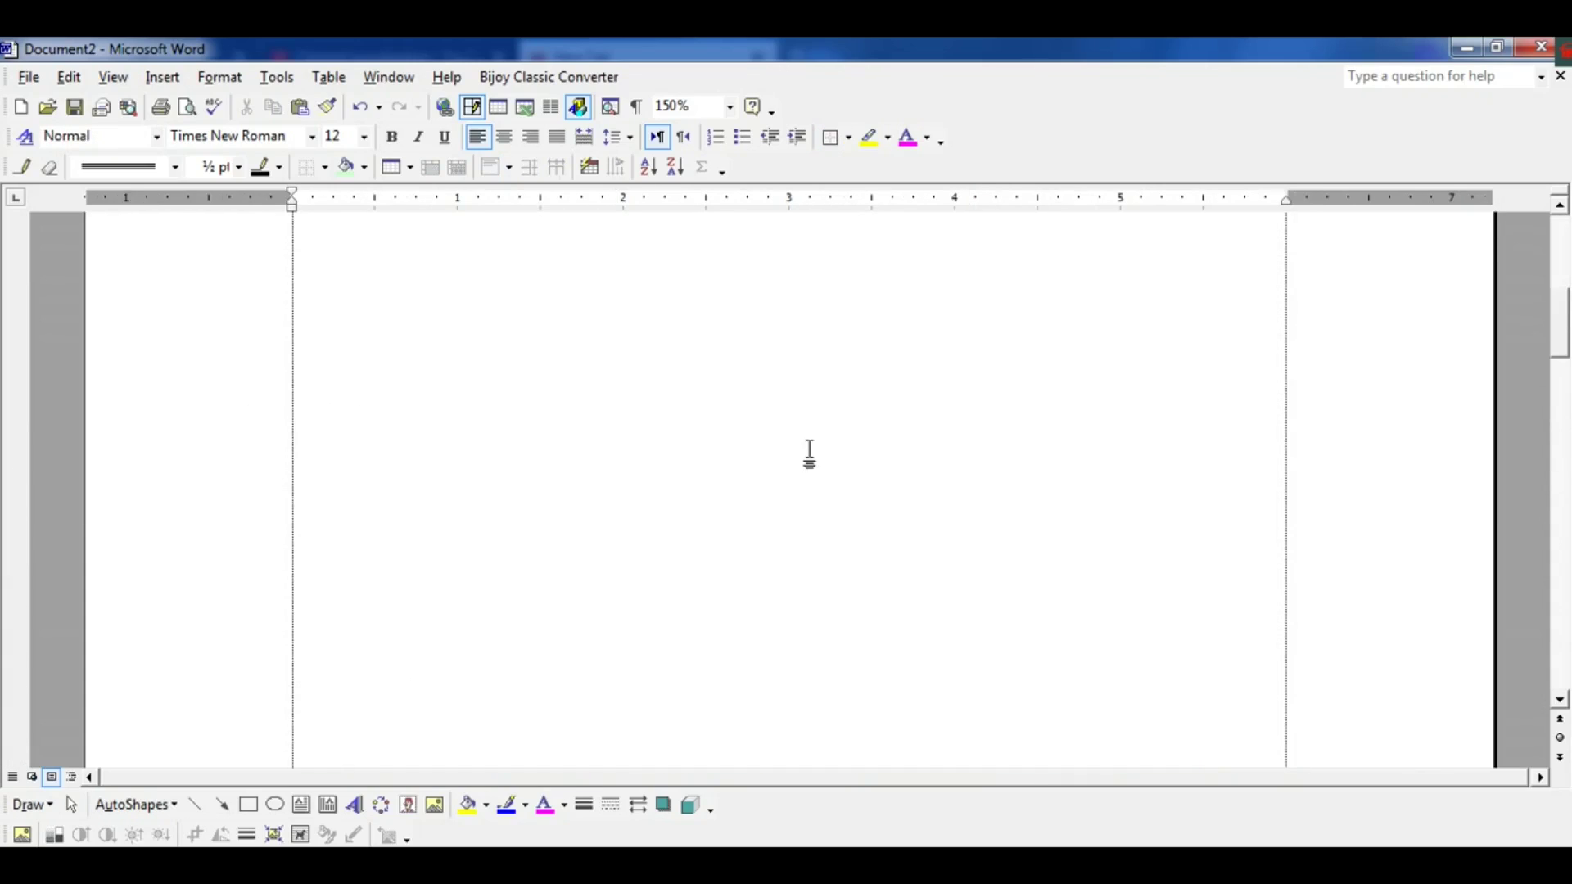